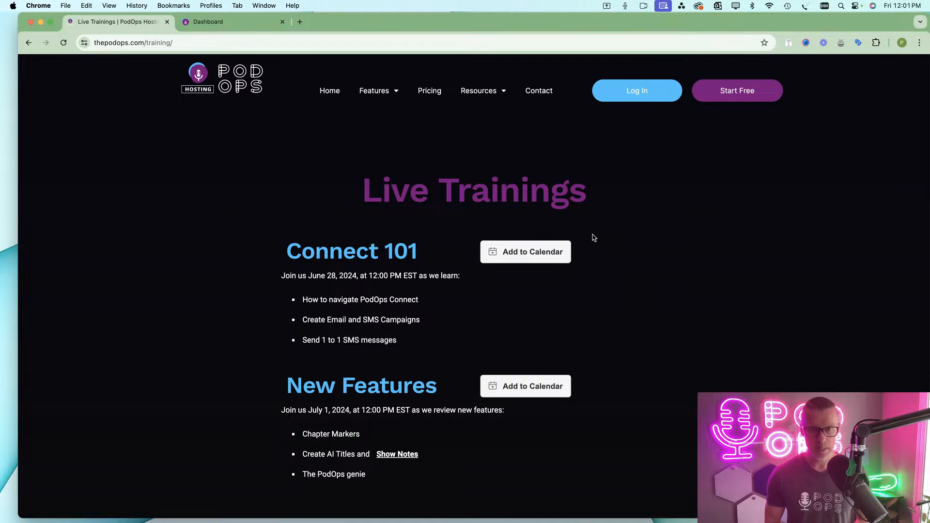
- Switch to the PodOps podcast dashboard and open the Subscribers page within Connect
click(248, 26)
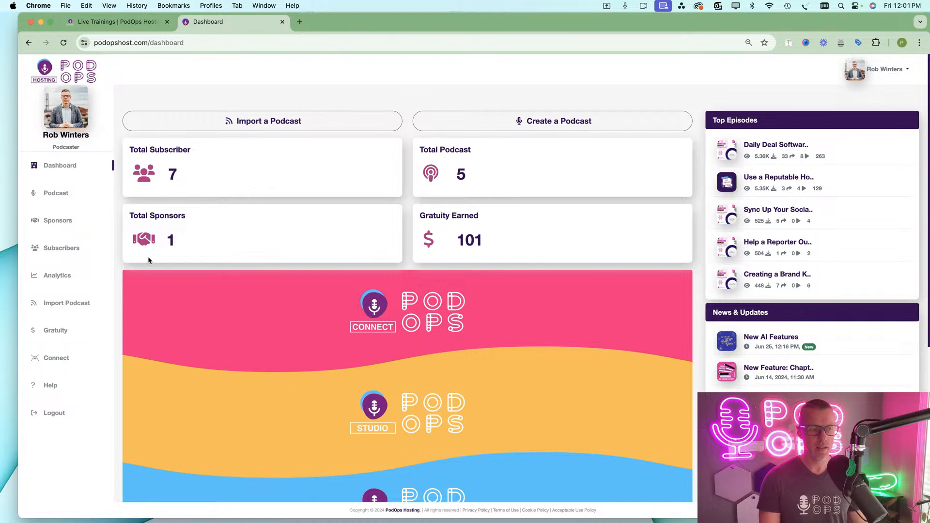
click(54, 361)
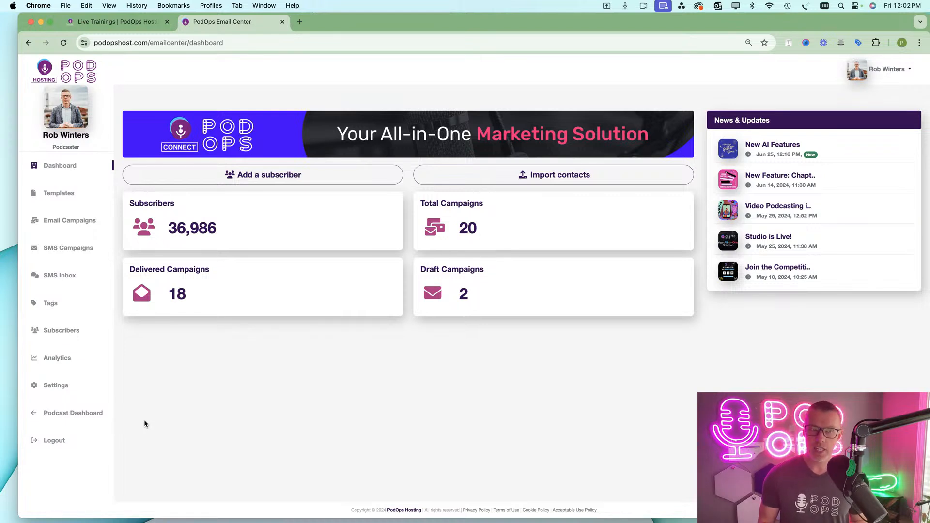
click(62, 334)
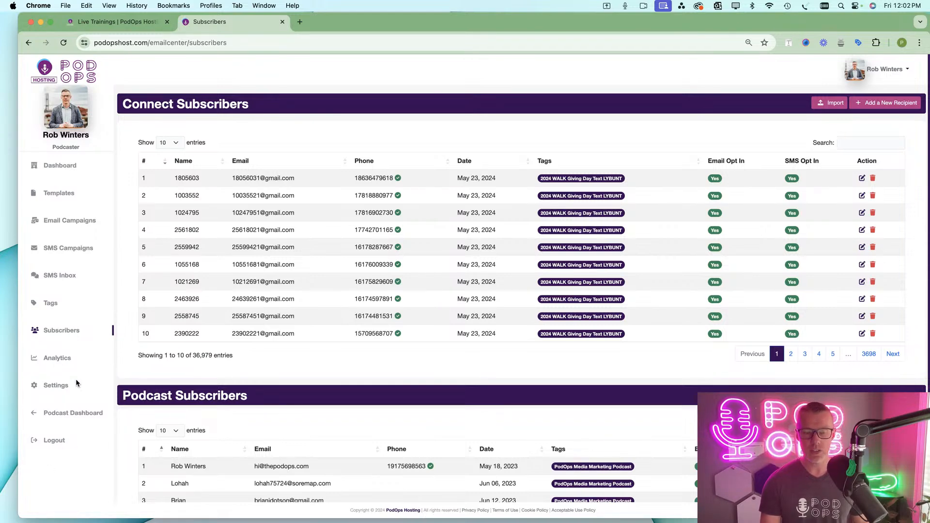
- Examine the Connect Subscribers and Podcast Subscribers lists, including the first podcast subscriber's contact details and opt-in status
scroll(76, 382, down, 1)
scroll(76, 383, up, 1)
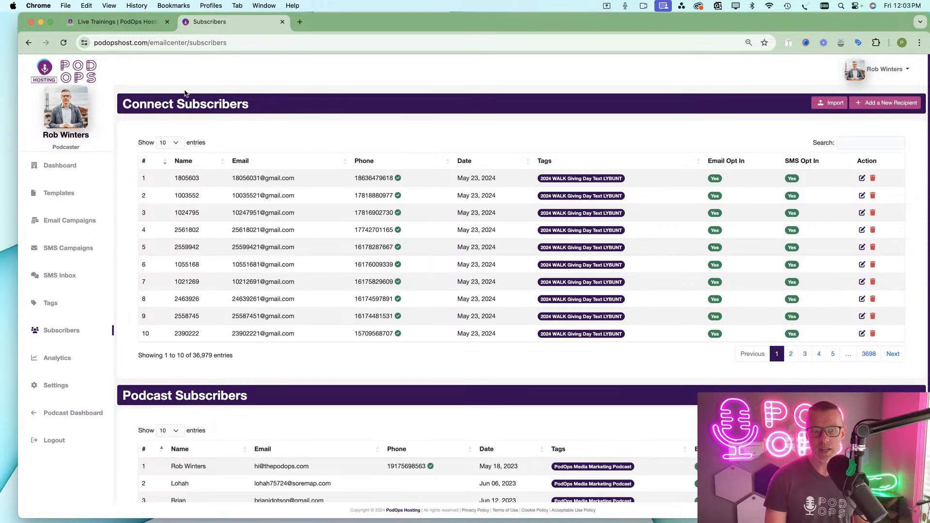
scroll(232, 233, down, 3)
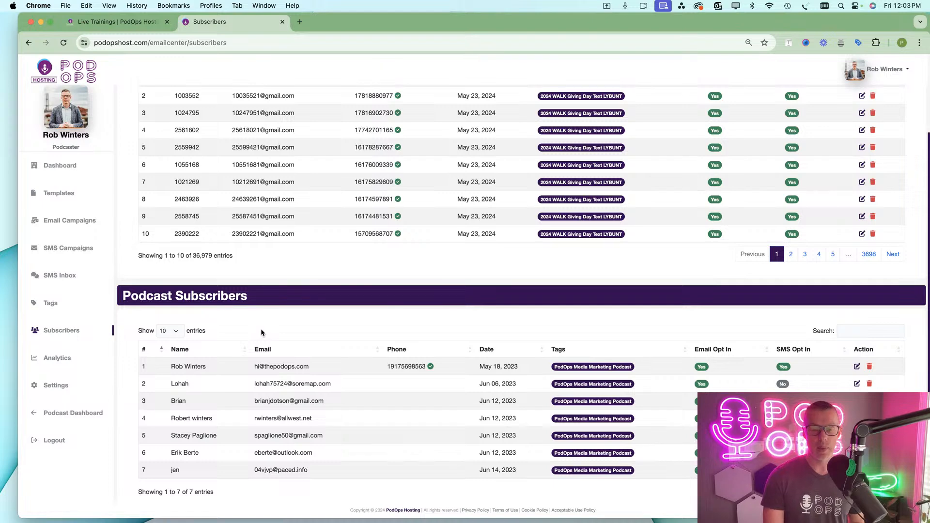
scroll(260, 326, up, 2)
scroll(262, 333, up, 1)
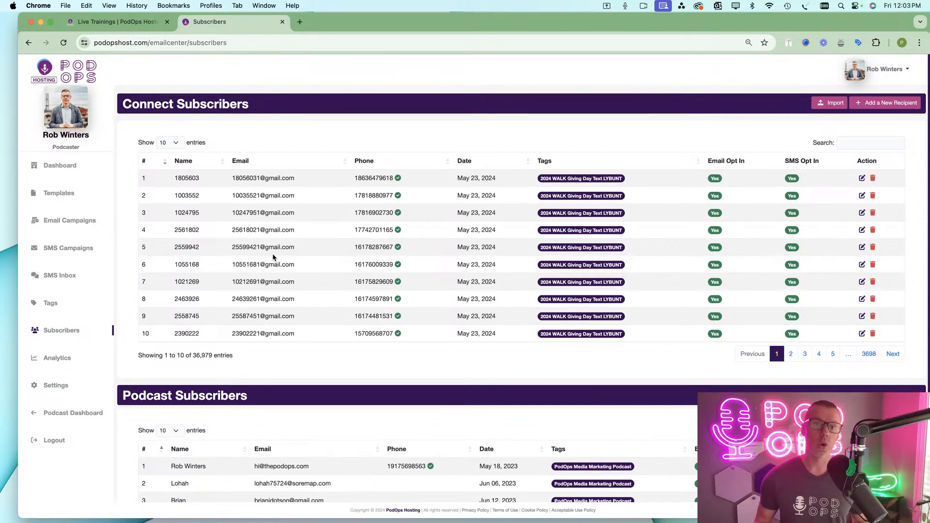
scroll(273, 255, down, 3)
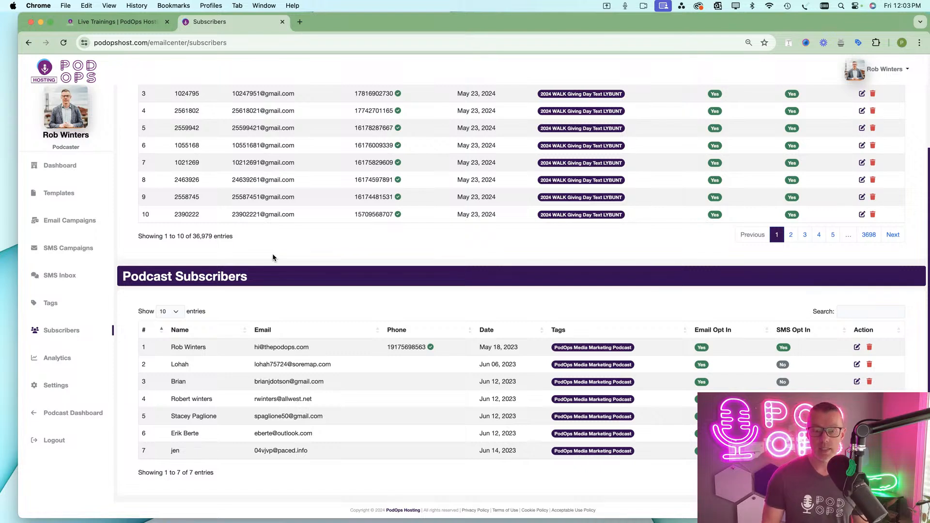
drag(325, 348, 169, 348)
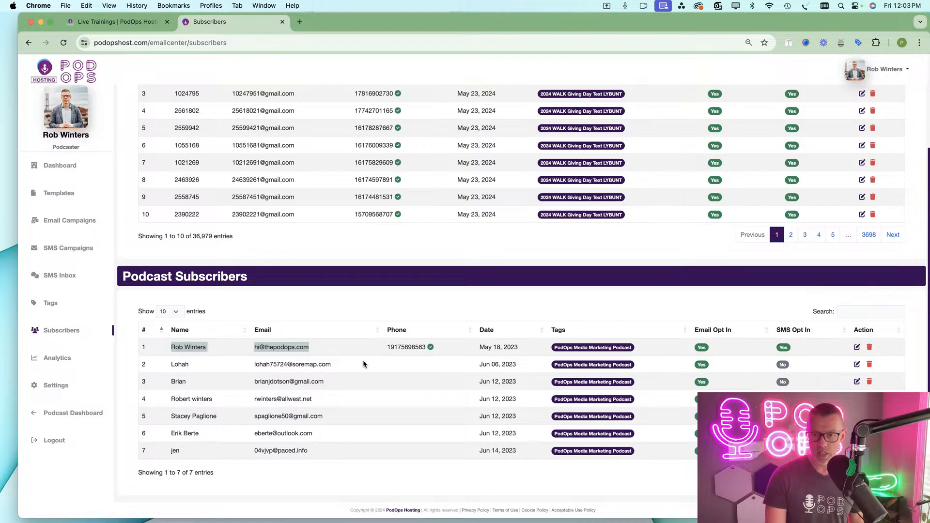
click(712, 347)
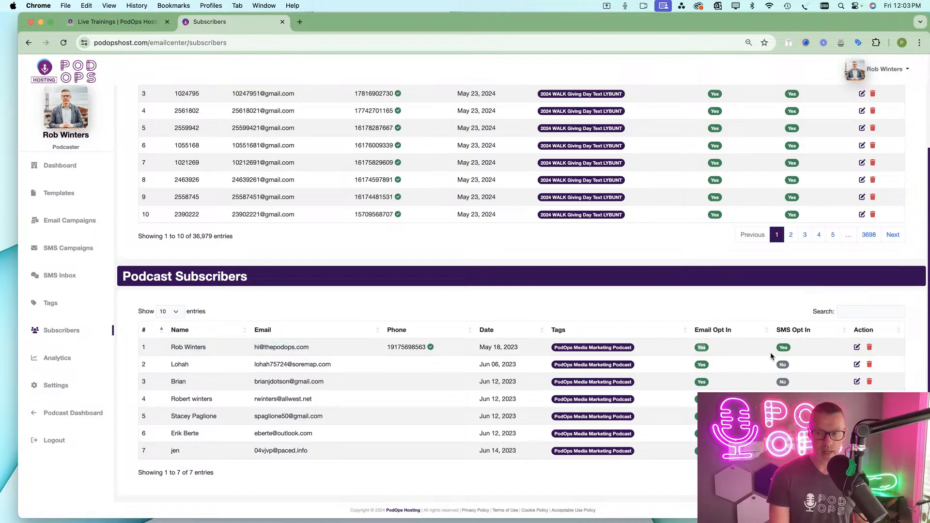
- Switch off SMS Opt In in the first podcast subscriber's details, then cancel the update
click(857, 348)
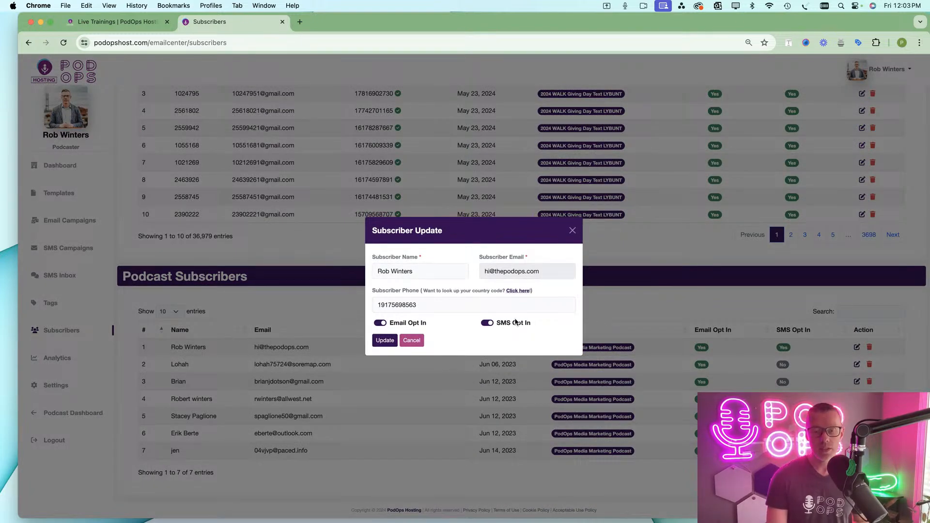
click(487, 323)
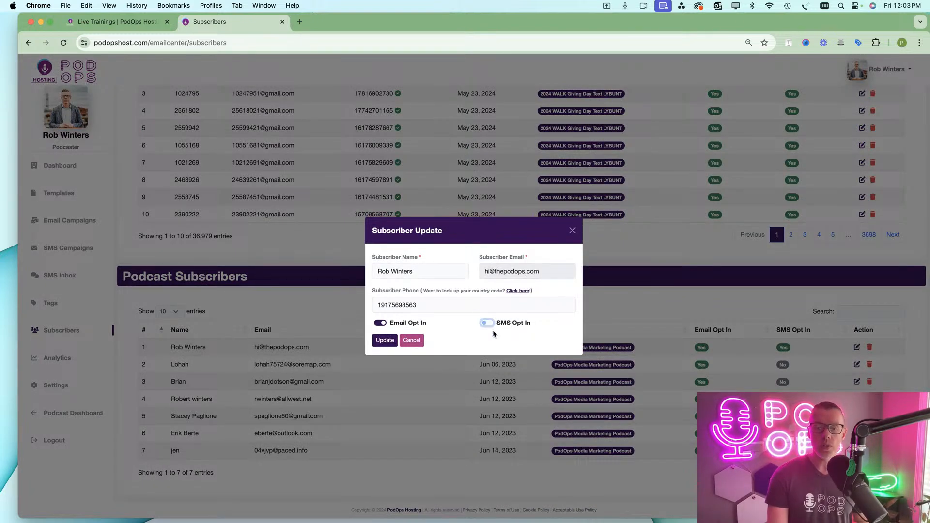
click(407, 341)
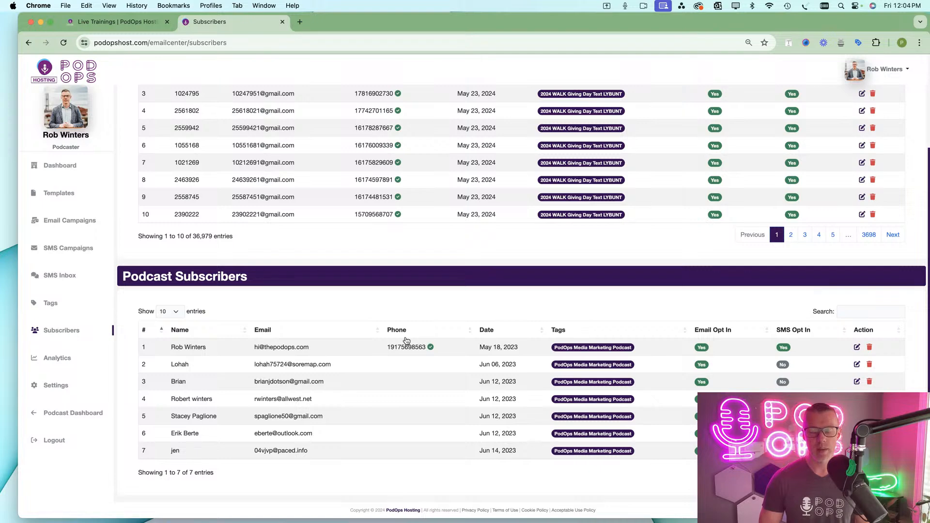
- Start a new Connect recipient and enter the recipient's name and email address
scroll(439, 296, up, 5)
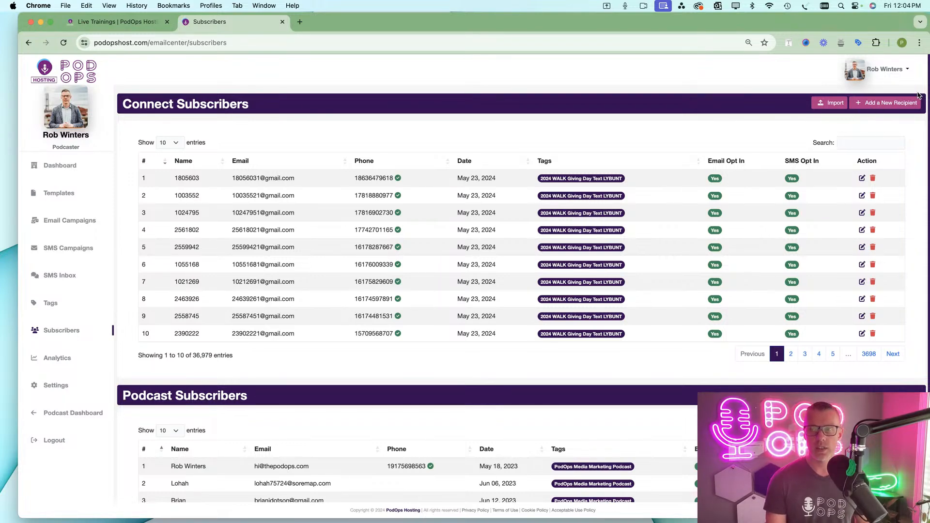
click(883, 102)
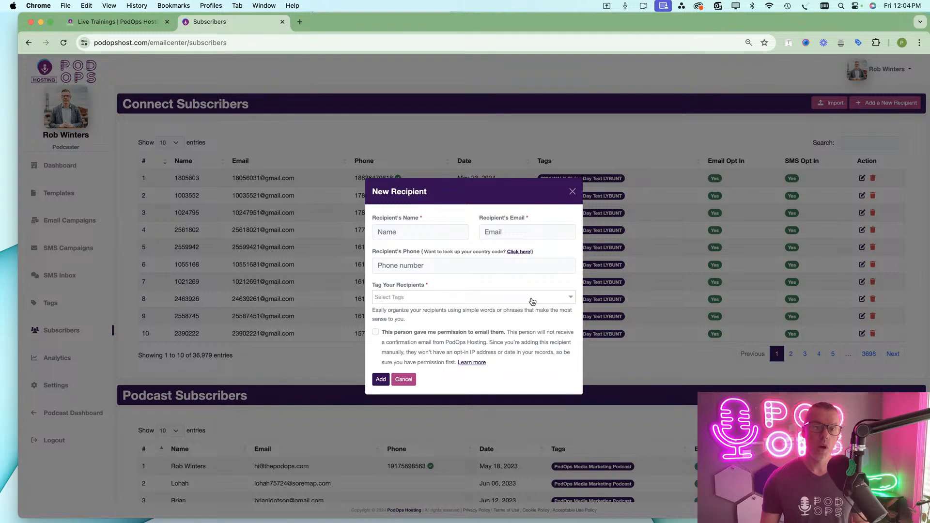
click(413, 232)
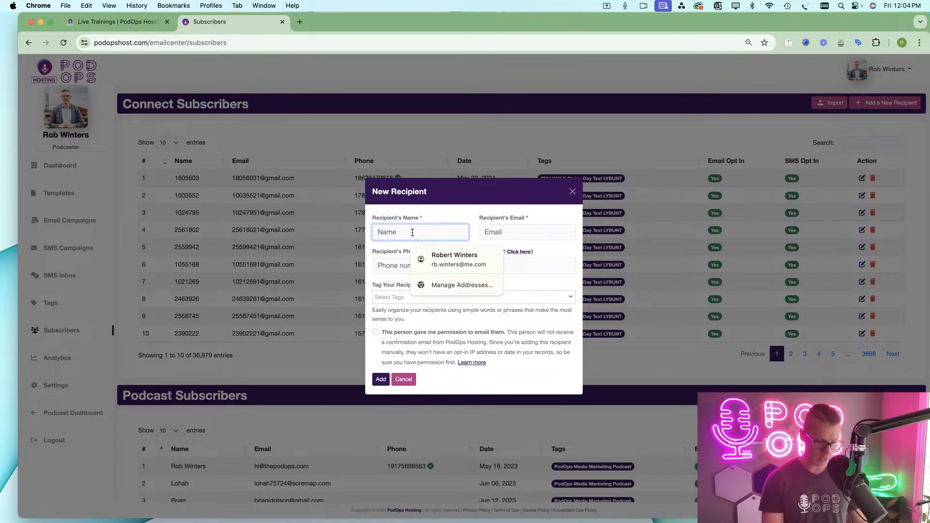
text(Rob)
key(Tab)
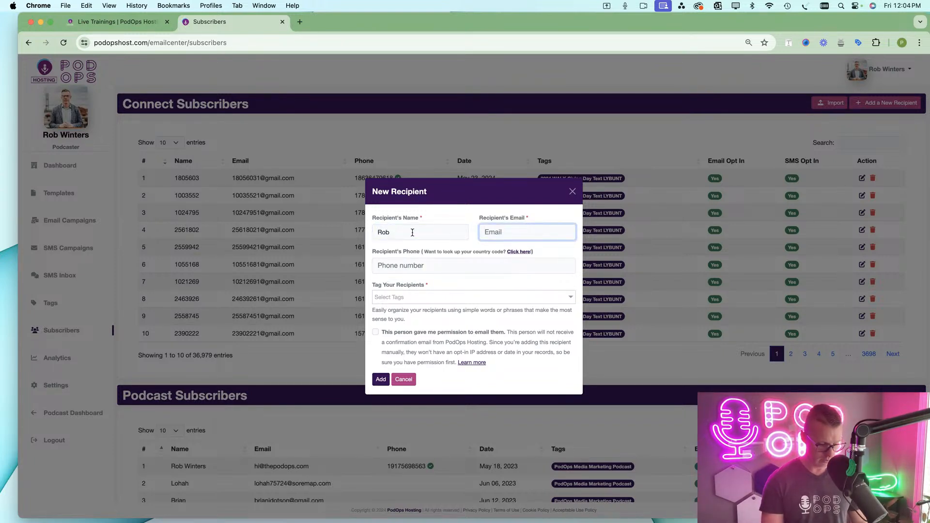
text(1@1)
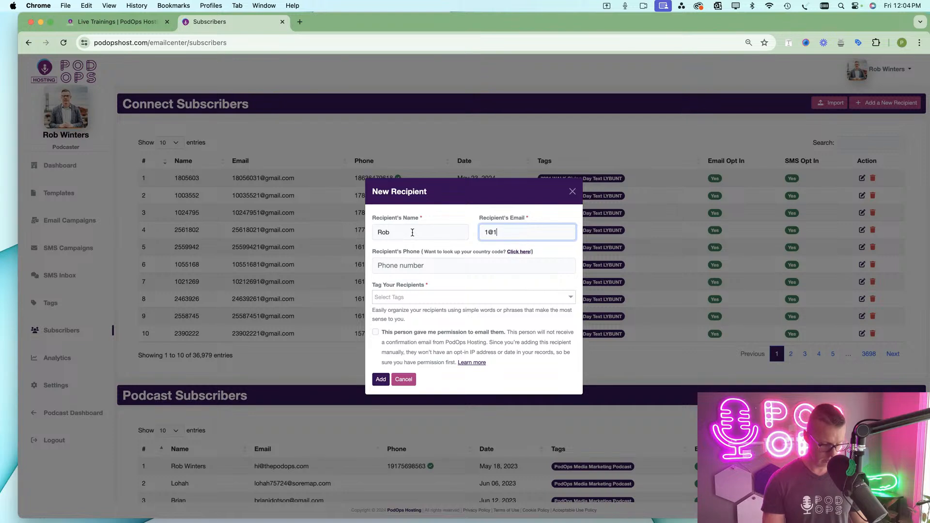
text(.com)
- Fill in the new recipient's phone number from the saved suggestions and assign the Test tag
click(415, 266)
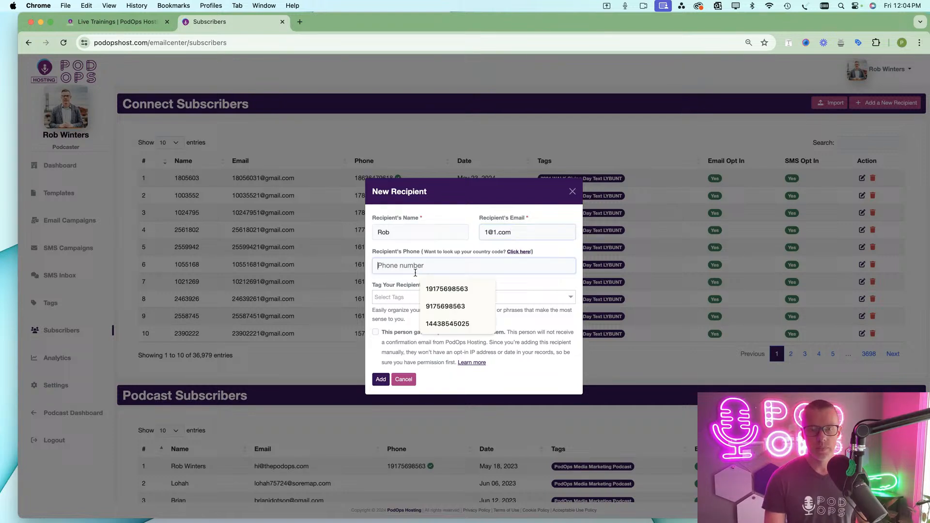
click(435, 289)
click(430, 303)
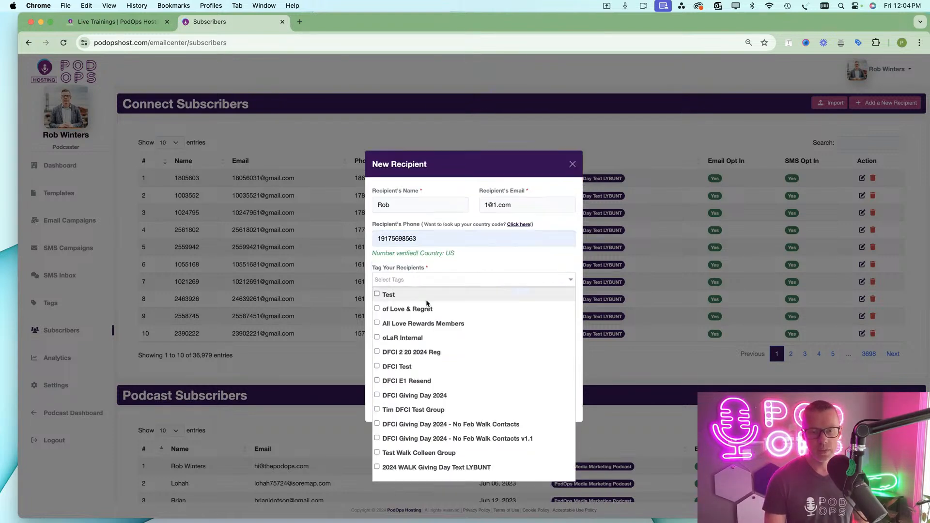
click(387, 294)
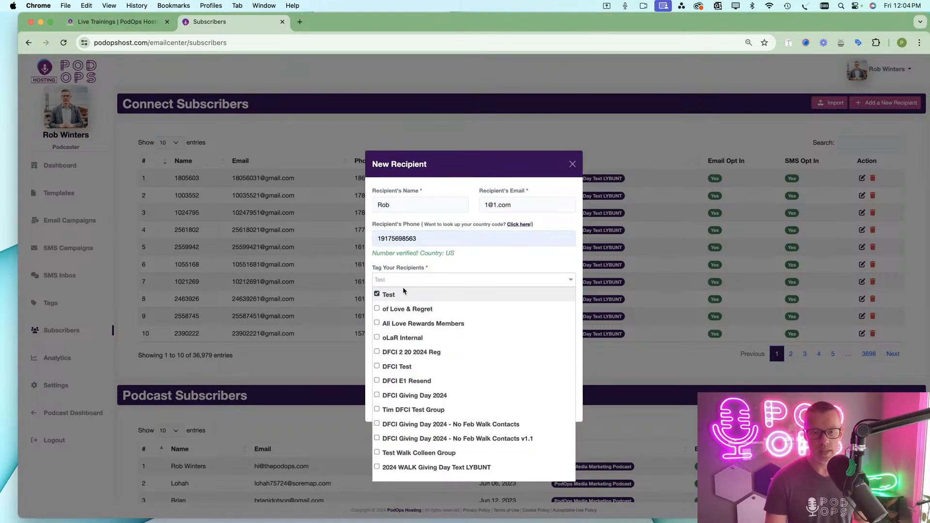
click(481, 252)
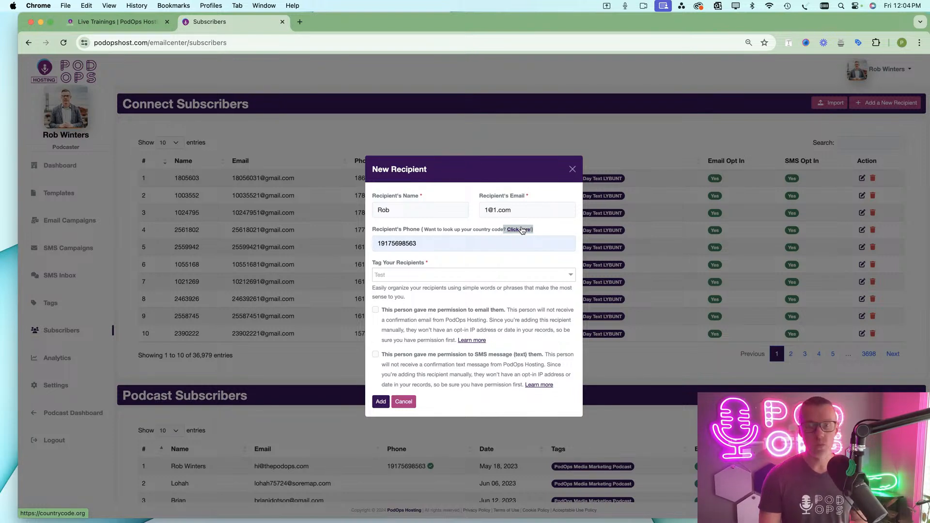
- Clear the new recipient's phone number and confirm that this person gave permission to be emailed
drag(416, 245, 365, 247)
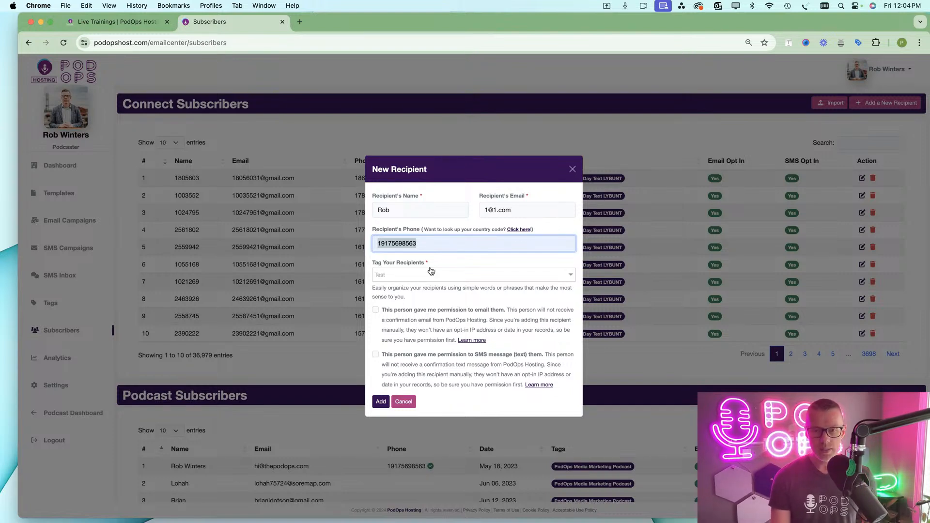
key(BackSpace)
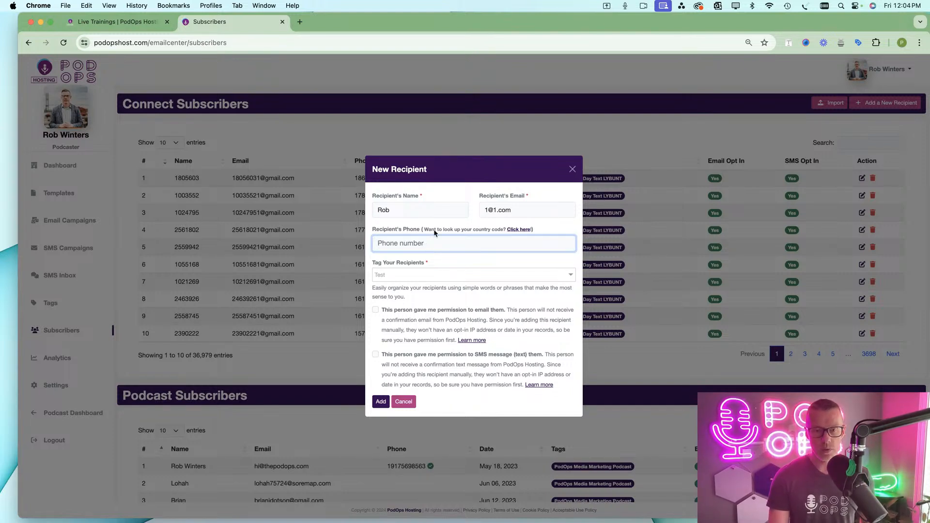
click(434, 229)
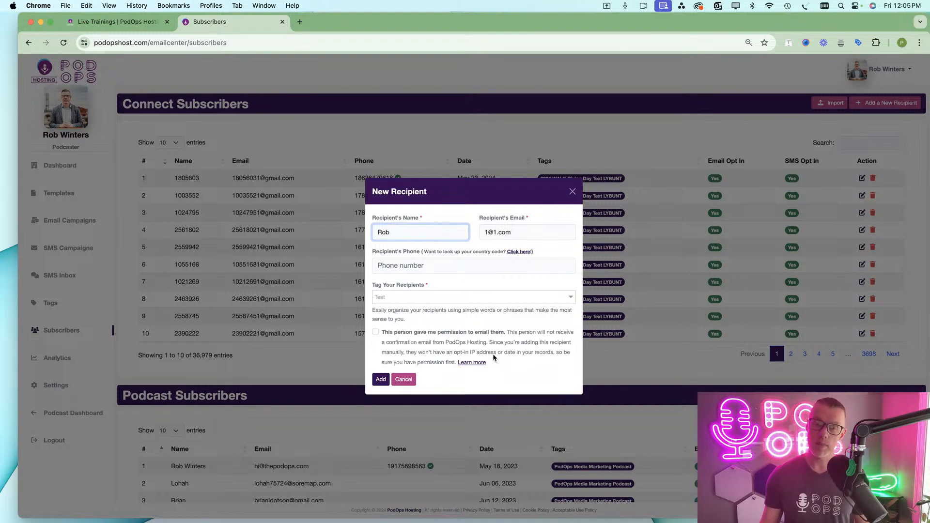
click(375, 332)
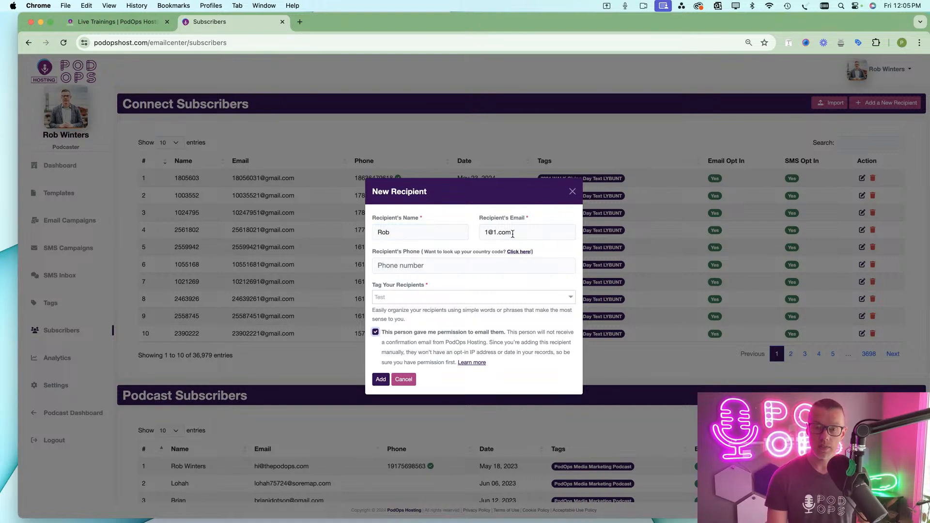
- Re-enter the recipient's phone number, mark both SMS and email permission as given, and cancel the new recipient
click(419, 264)
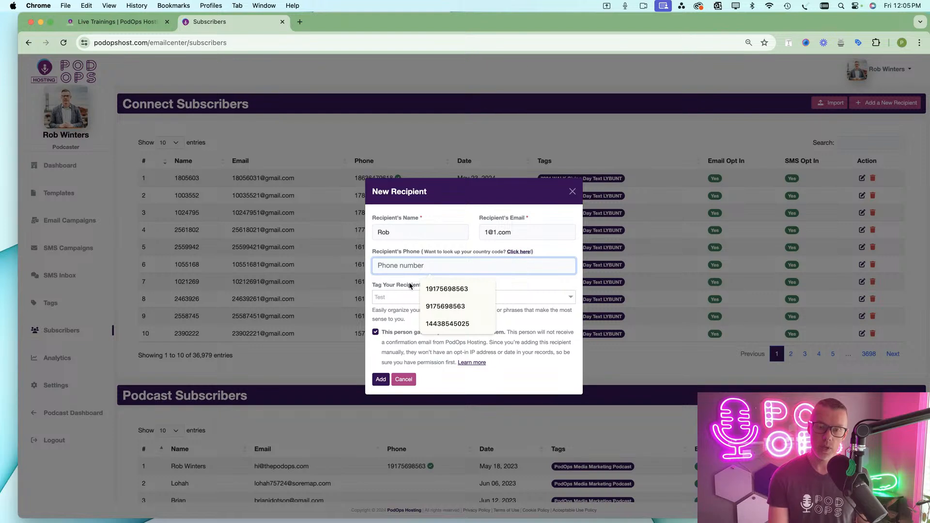
click(445, 289)
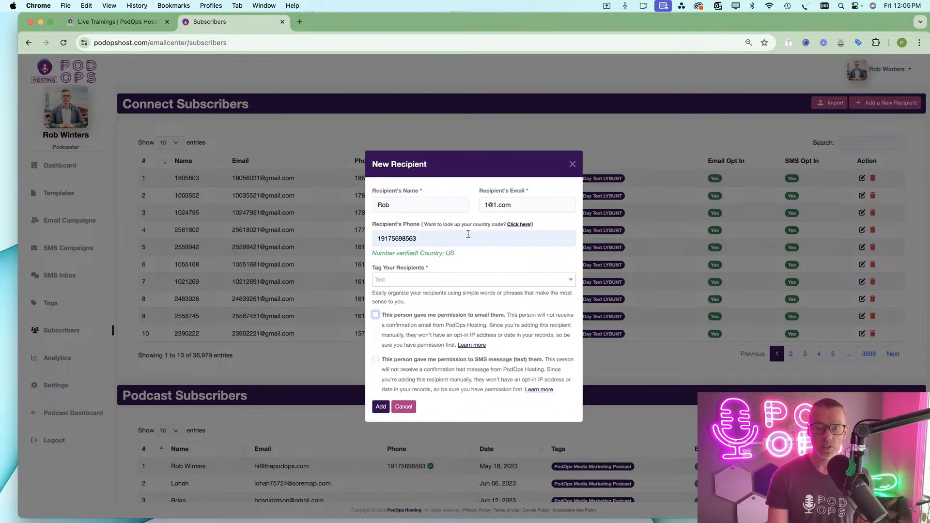
click(375, 359)
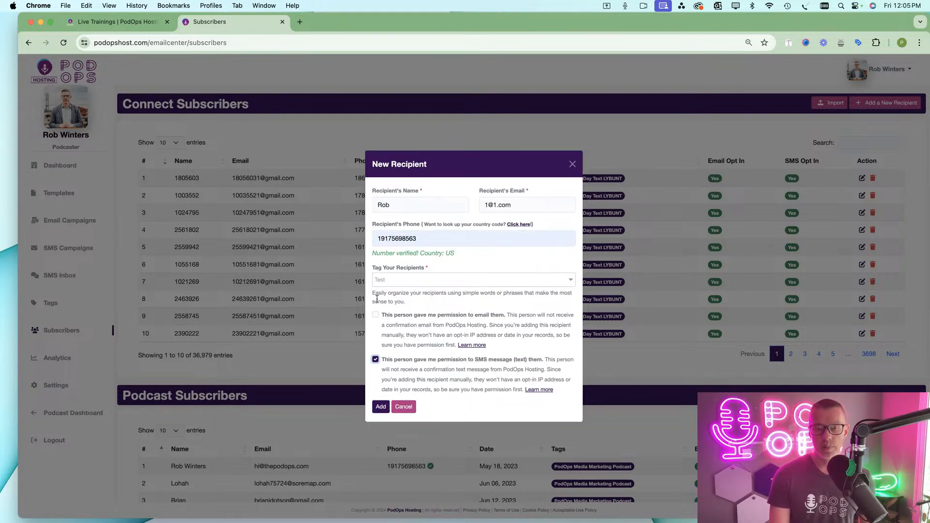
click(375, 315)
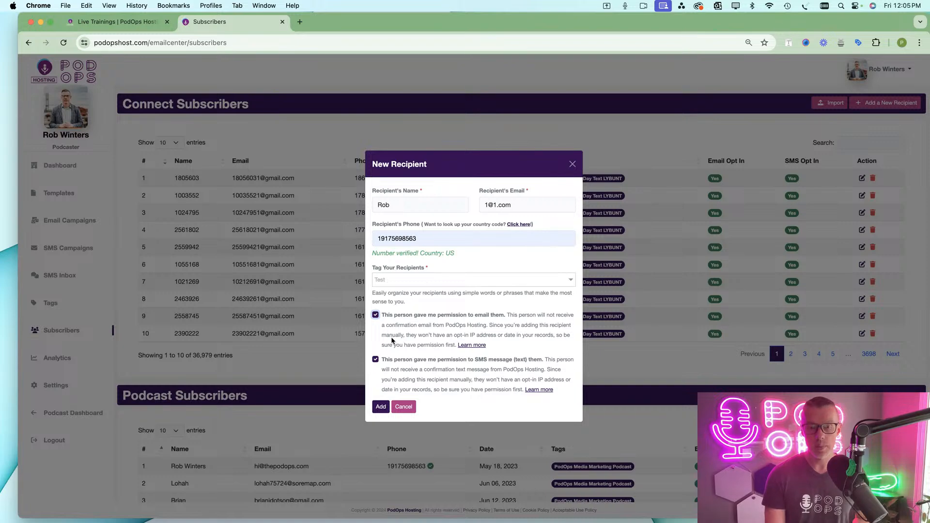
click(402, 403)
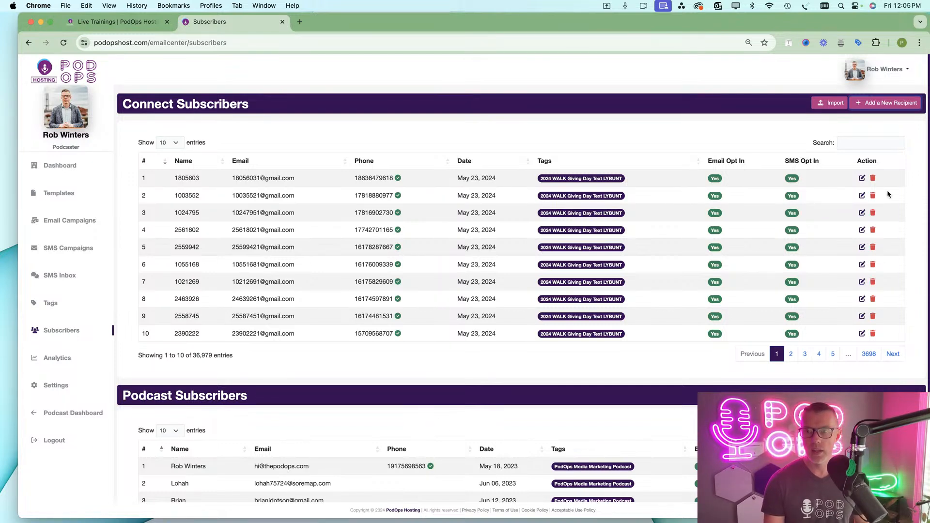
- Open the first Connect subscriber's record for editing and close it without changes
click(861, 179)
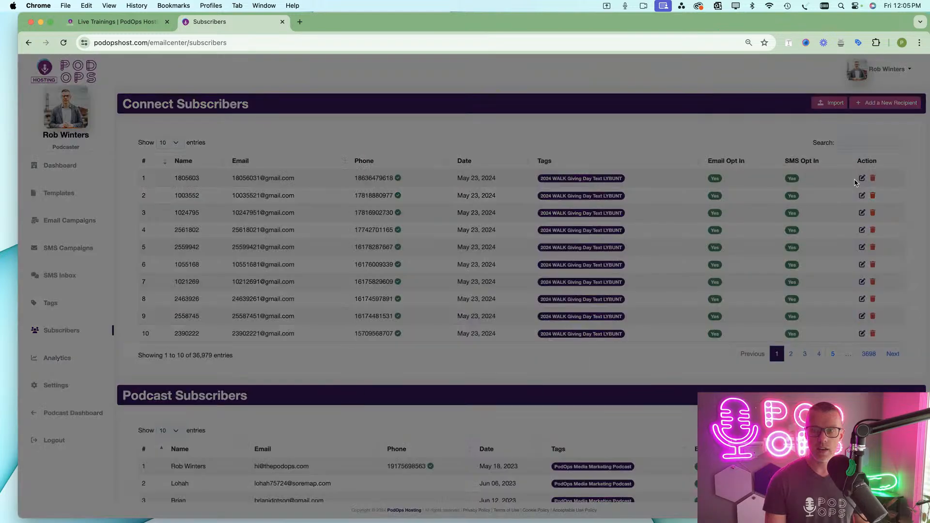
click(571, 169)
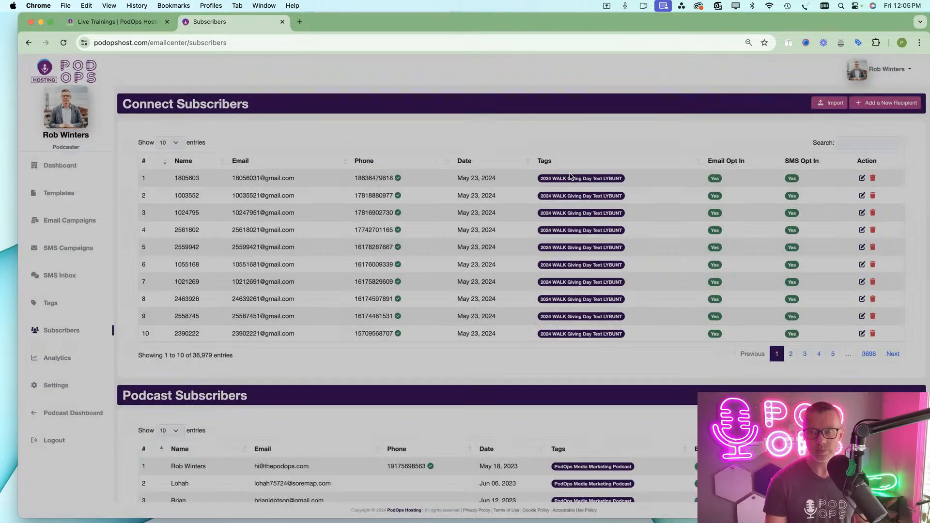
- Open the recipient import form for Connect Subscribers and view the available recipient status options
click(826, 107)
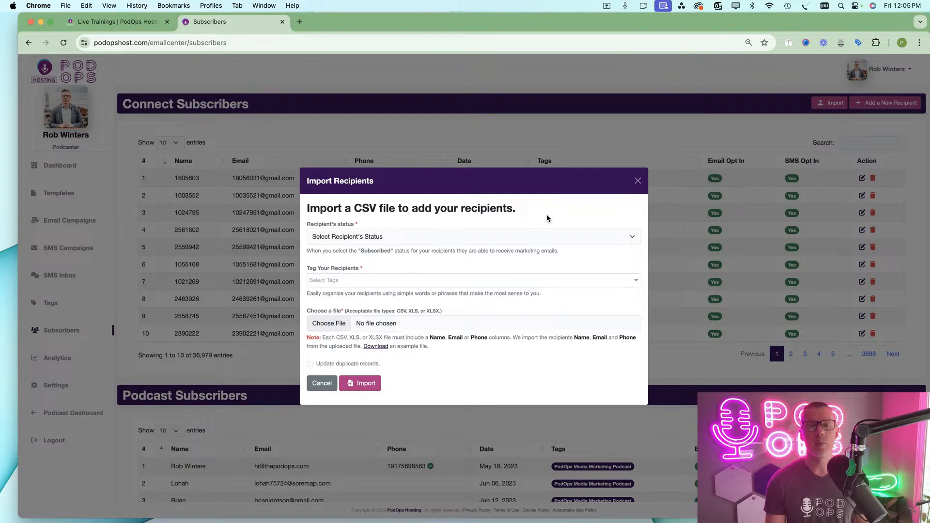
click(458, 239)
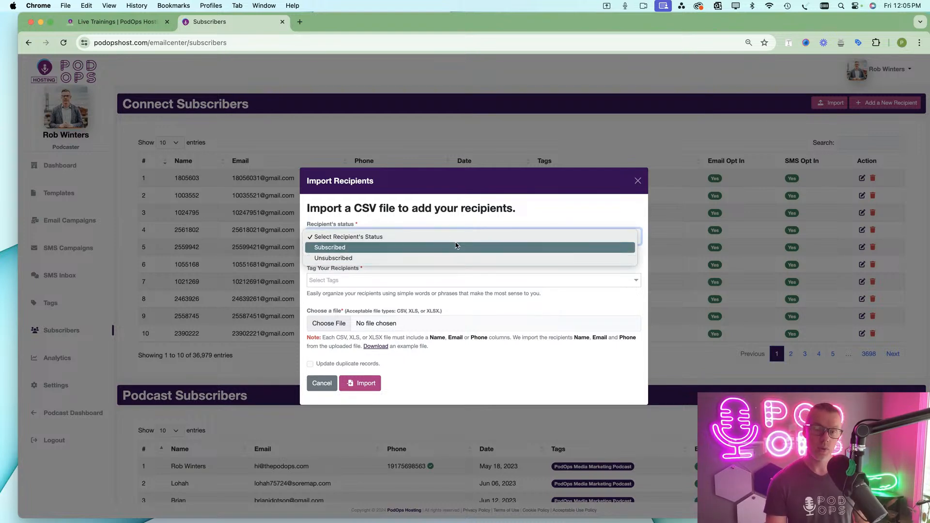
click(461, 216)
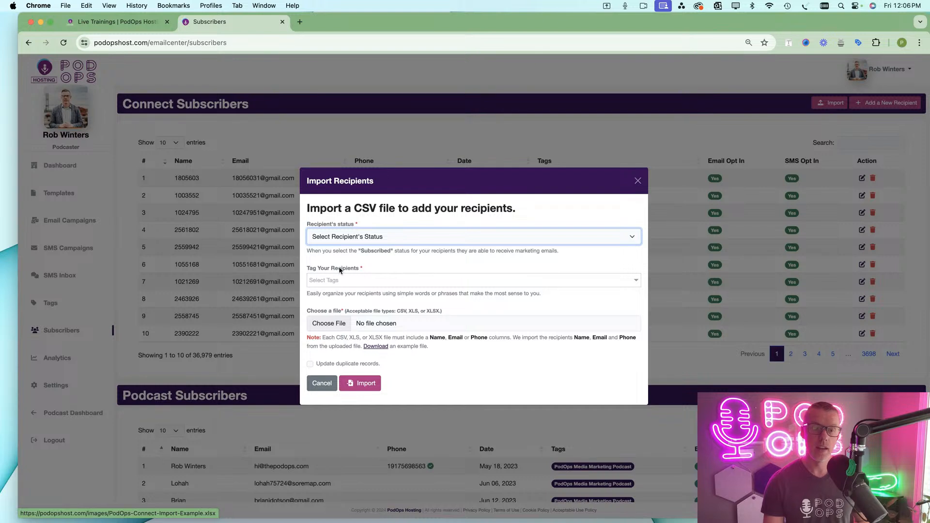
- View the tags available for imported recipients and cancel the recipient import
click(340, 282)
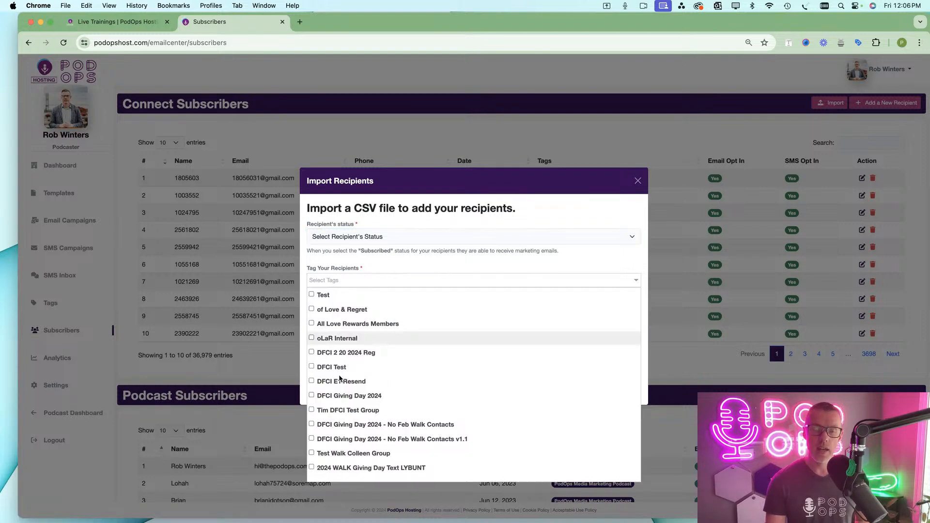
click(372, 267)
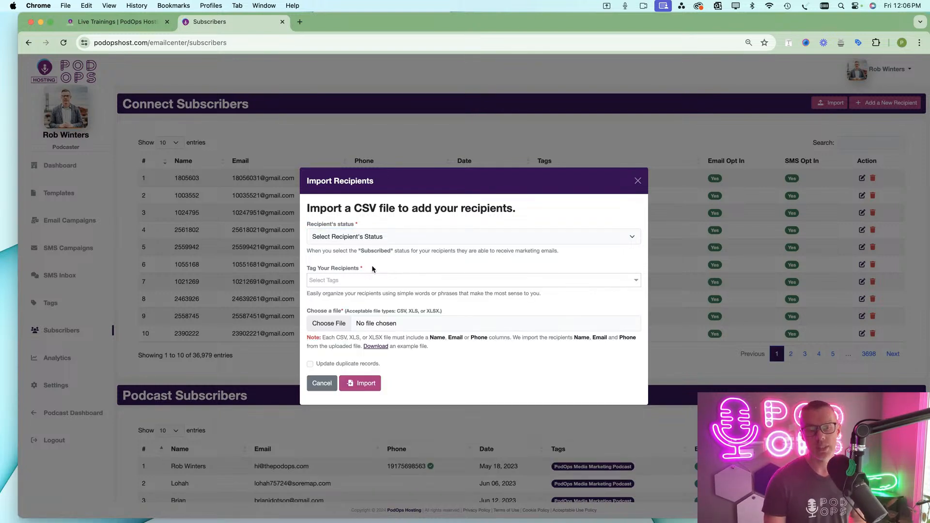
click(322, 383)
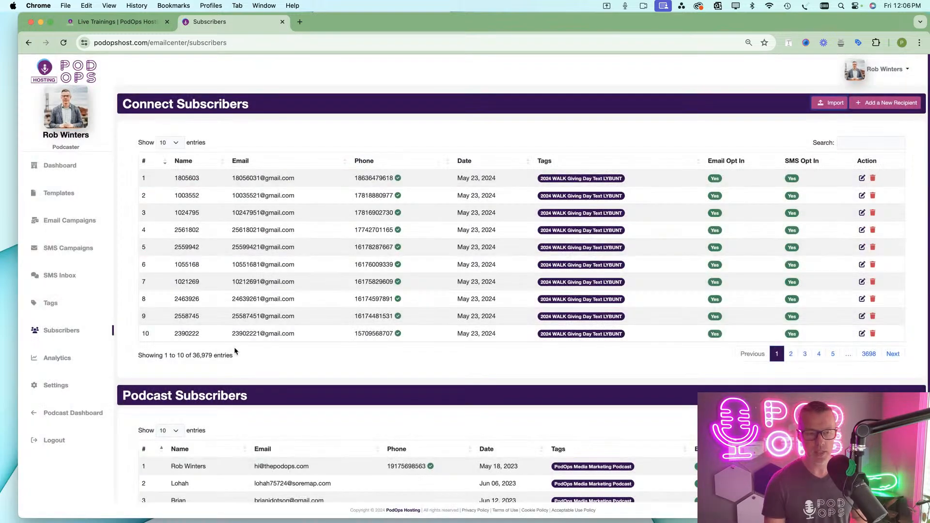
- Create a new tag named Test2 and look it up on the second page of the tag list
click(49, 305)
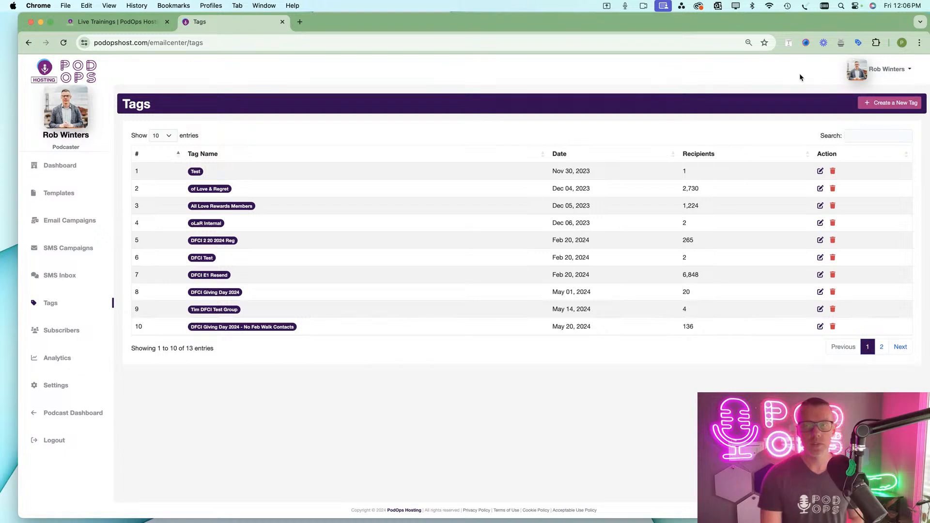
click(897, 101)
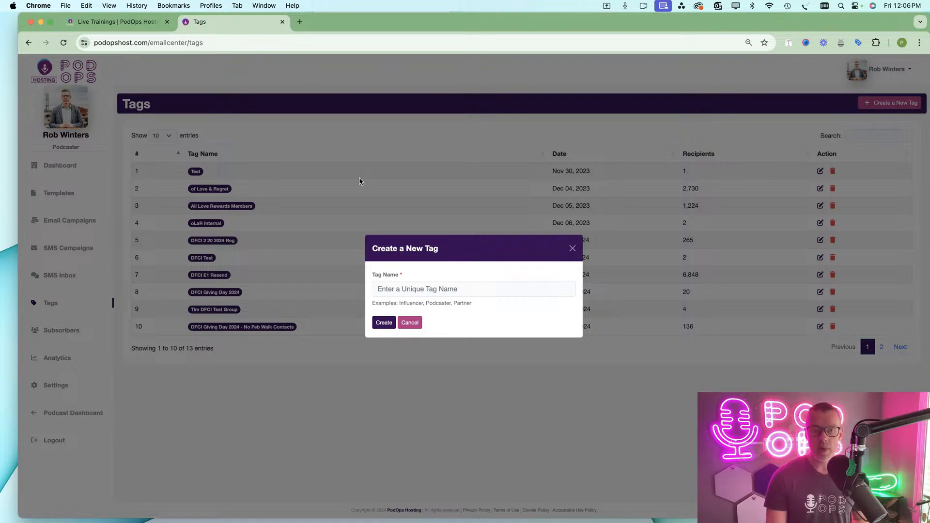
click(396, 288)
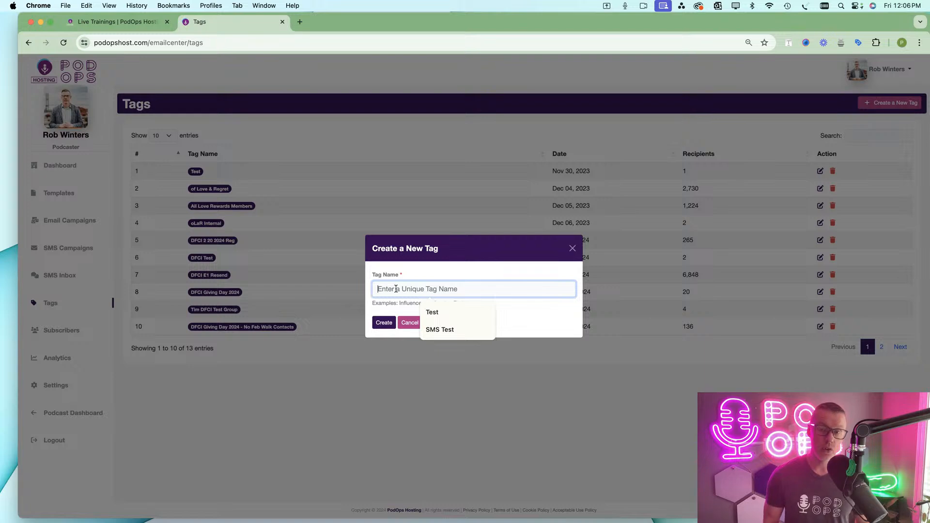
text(Test2)
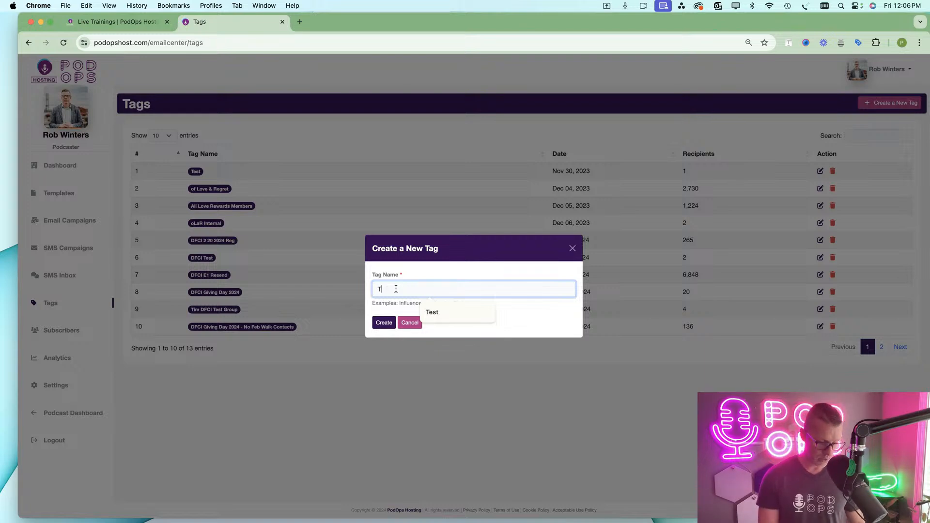
click(386, 322)
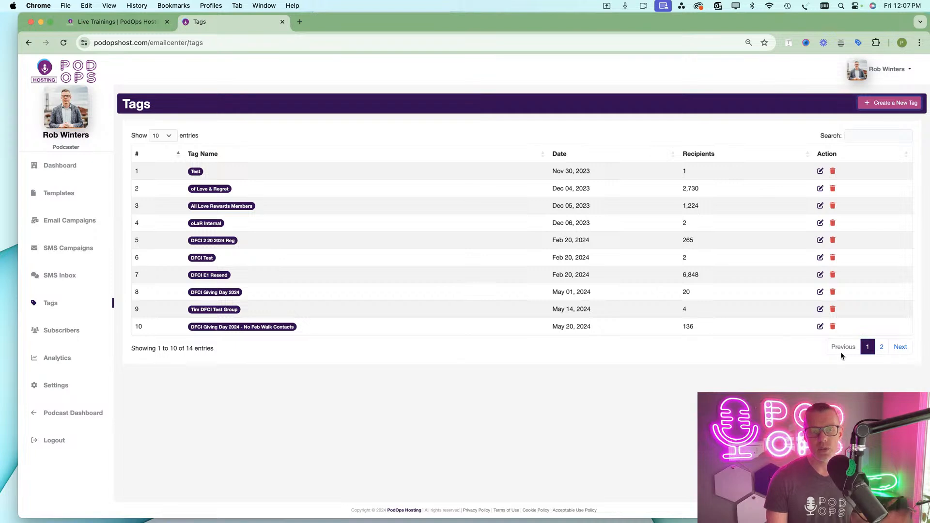
click(881, 348)
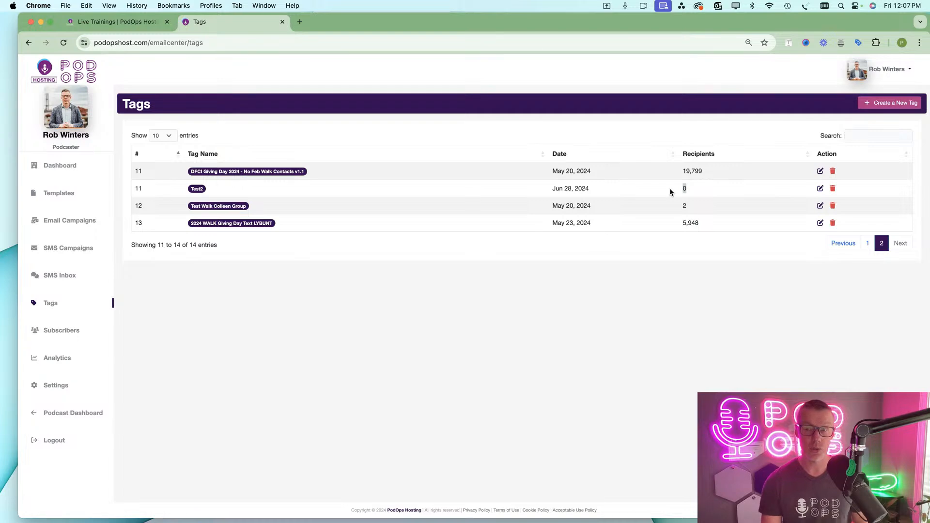
- Start a new Connect recipient, assign the tags Test2, DFCI Test, DFCI 2 20 2024 Reg and oLaR Internal, and cancel the recipient
click(62, 331)
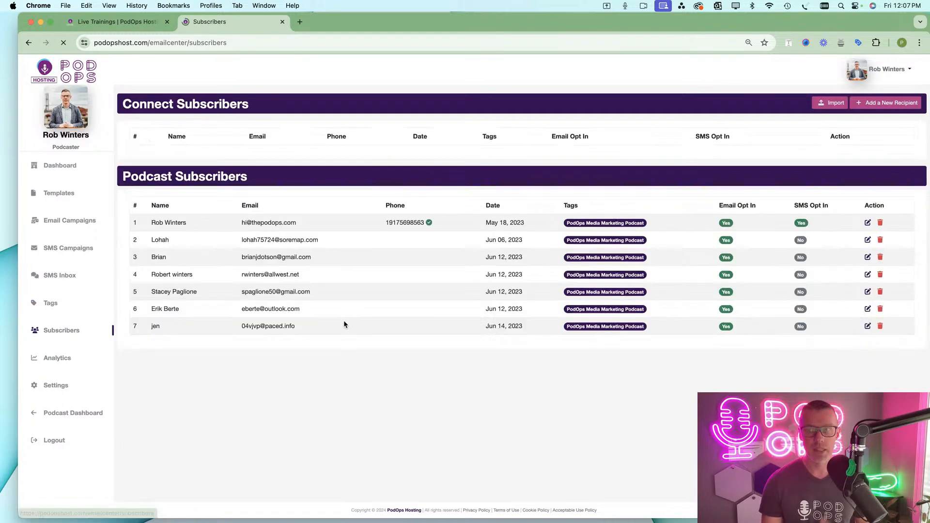
click(889, 103)
click(426, 296)
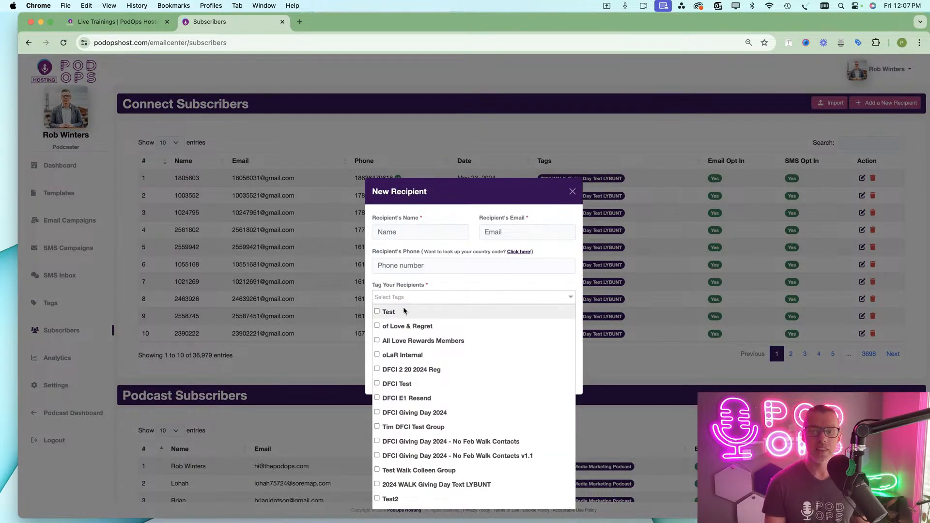
scroll(383, 429, down, 1)
click(382, 495)
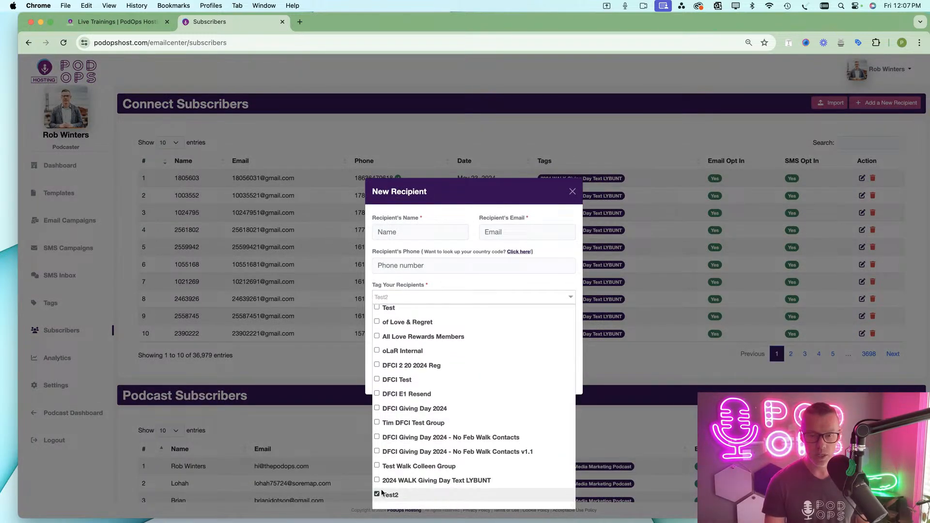
click(388, 380)
click(387, 365)
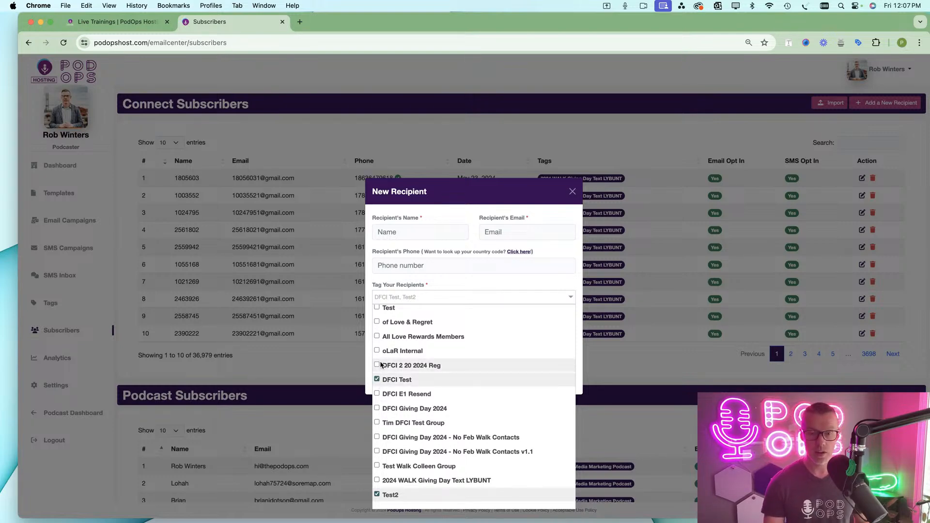
click(387, 350)
click(408, 296)
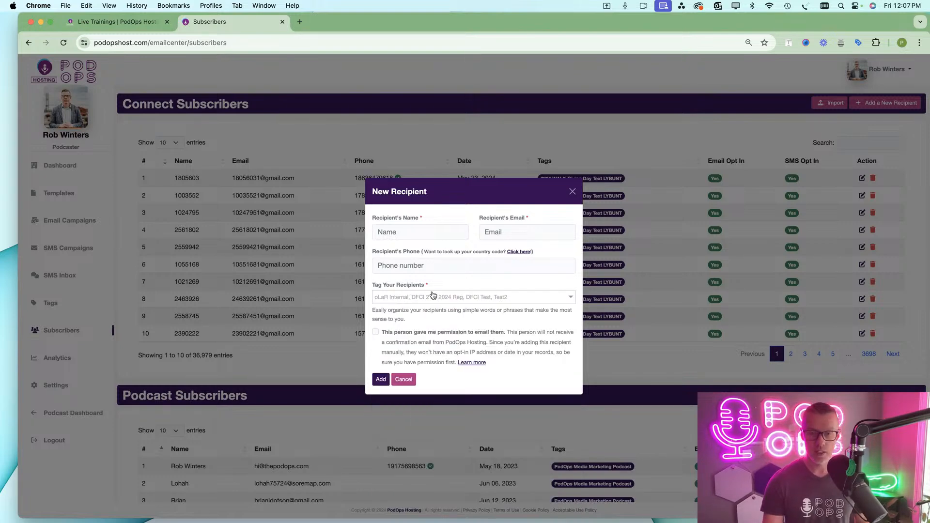
click(404, 379)
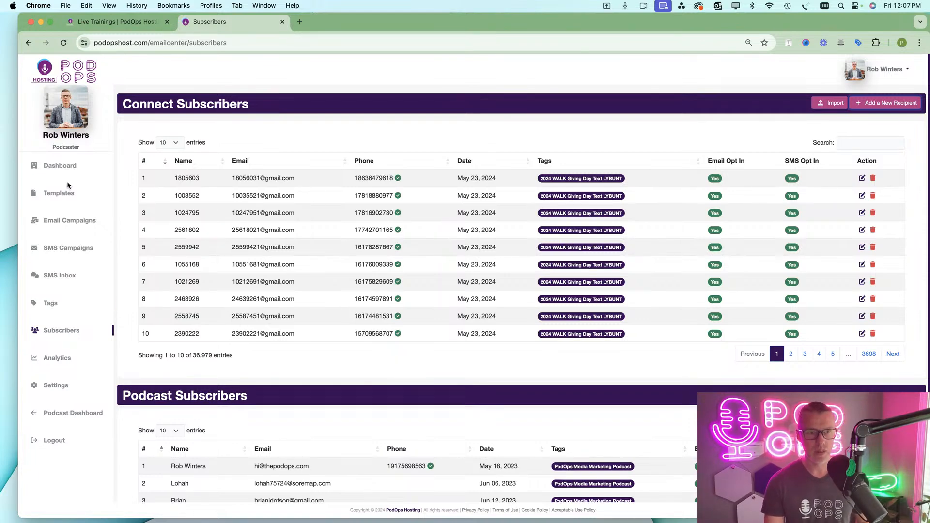
- Browse the email templates, comparing the default templates with the account's own saved templates
click(58, 194)
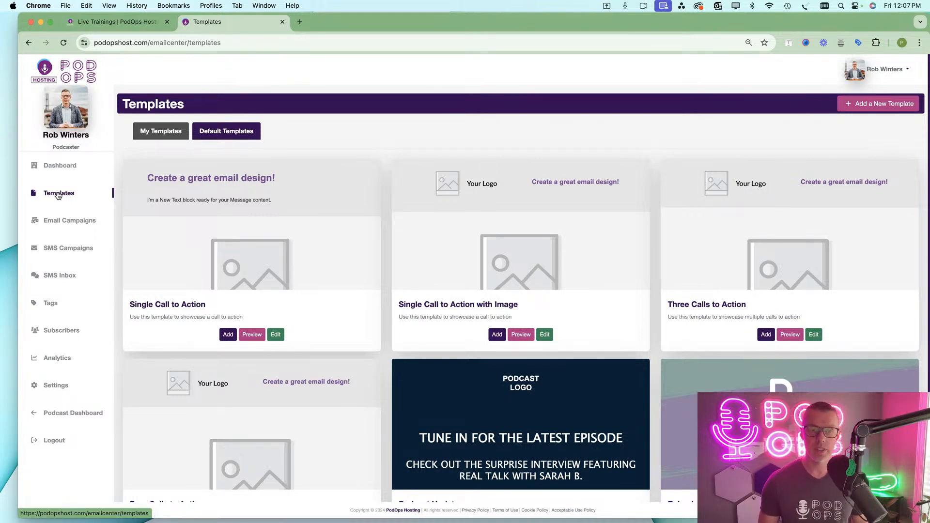
click(161, 139)
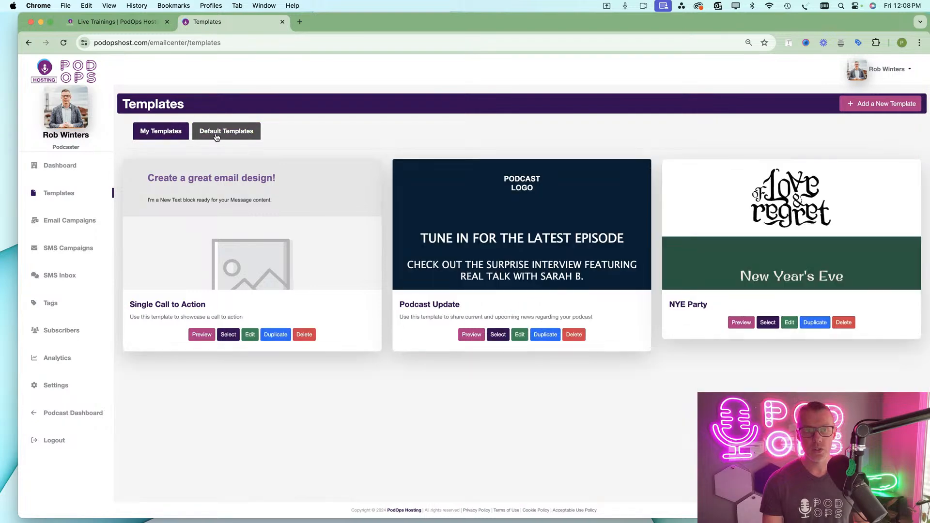
click(216, 137)
click(167, 138)
click(213, 138)
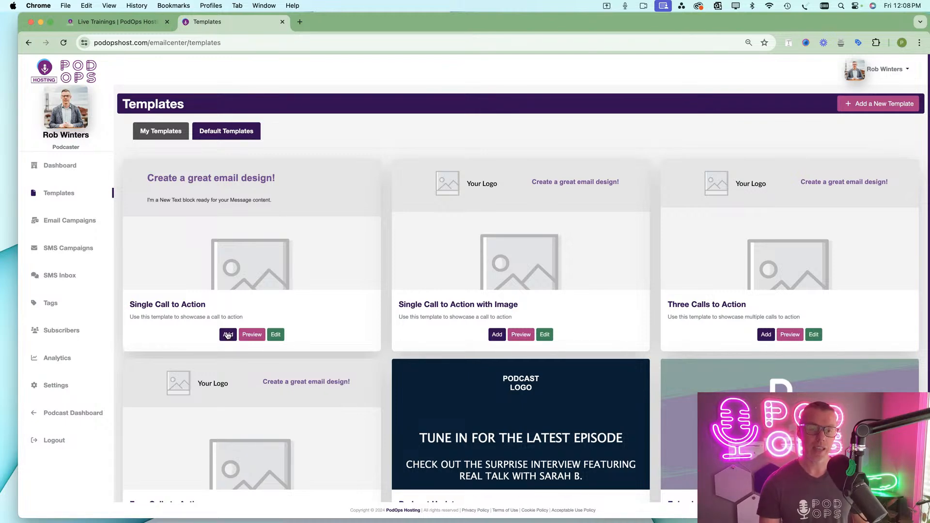
click(151, 139)
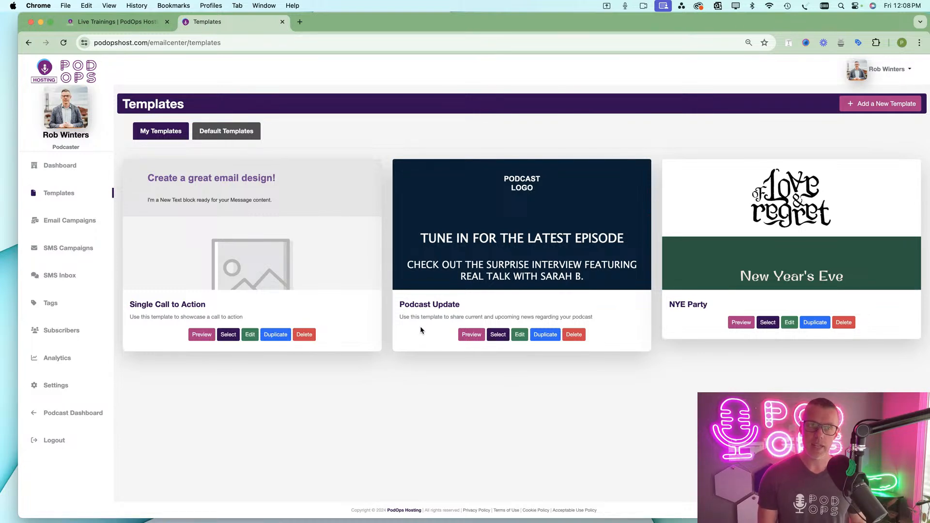
click(218, 138)
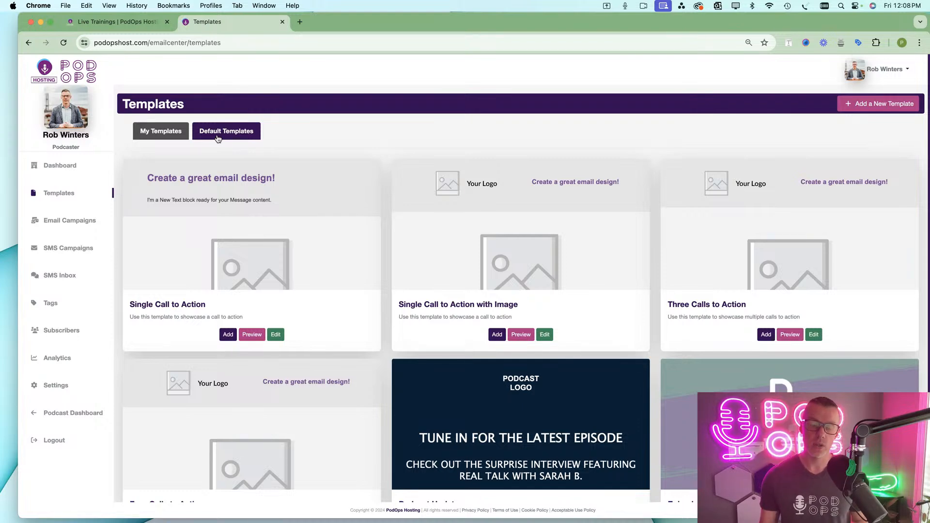
click(180, 134)
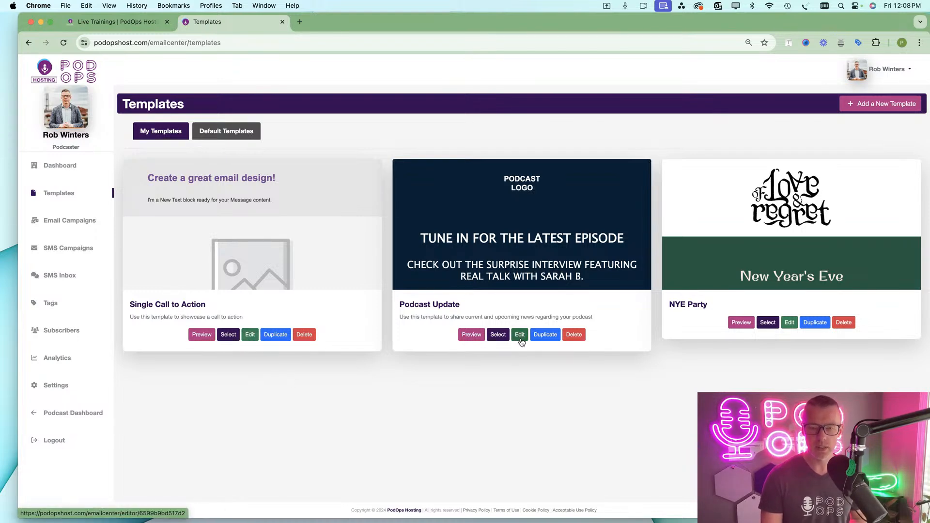
- Open the saved Podcast Update template for editing, and view and close its HTML/CSS import window
click(520, 339)
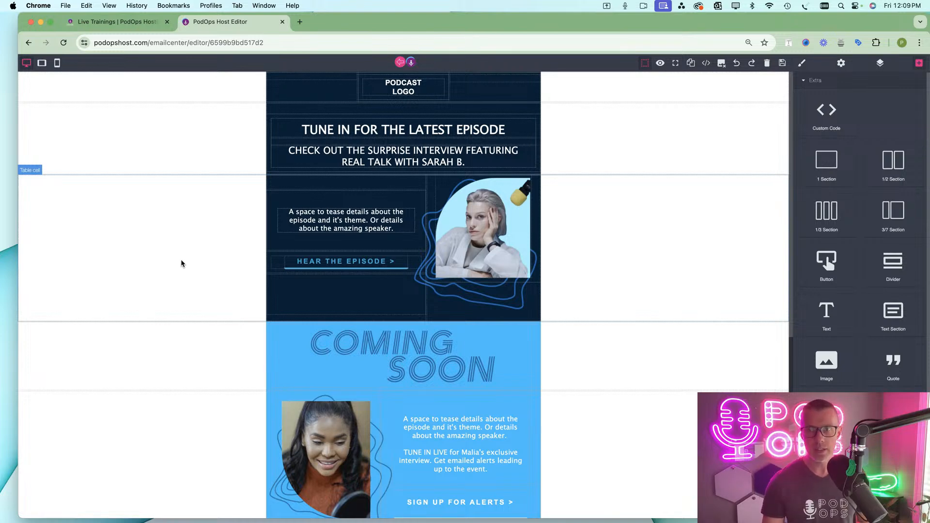
click(705, 63)
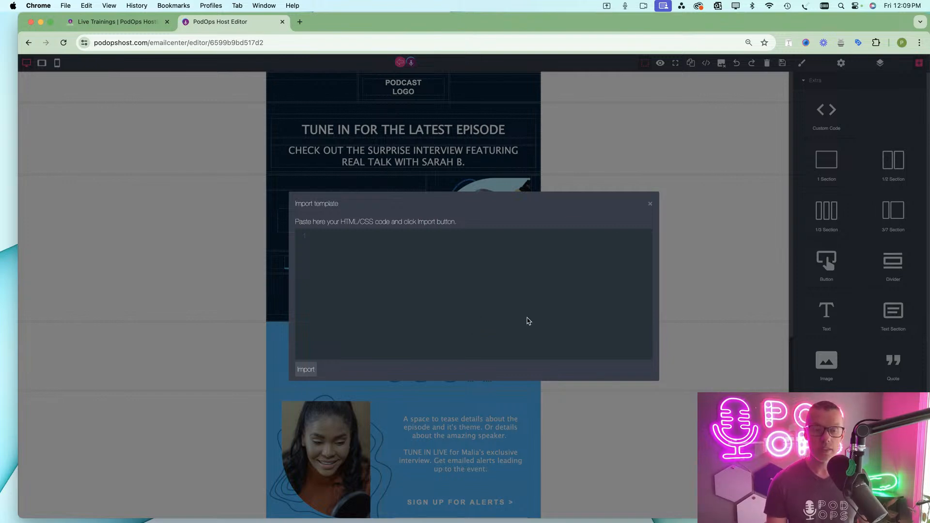
click(650, 204)
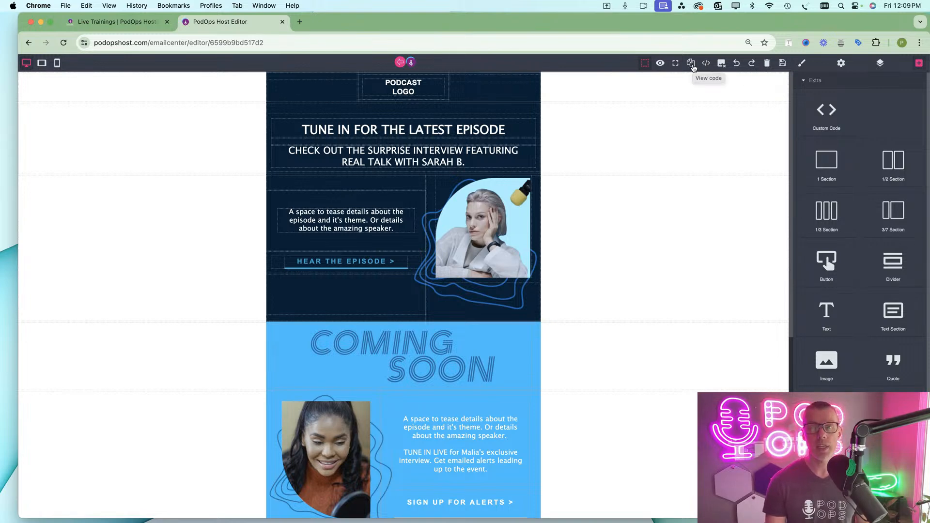
- Examine the Podcast Update template's exportable HTML code and close the code view
click(693, 67)
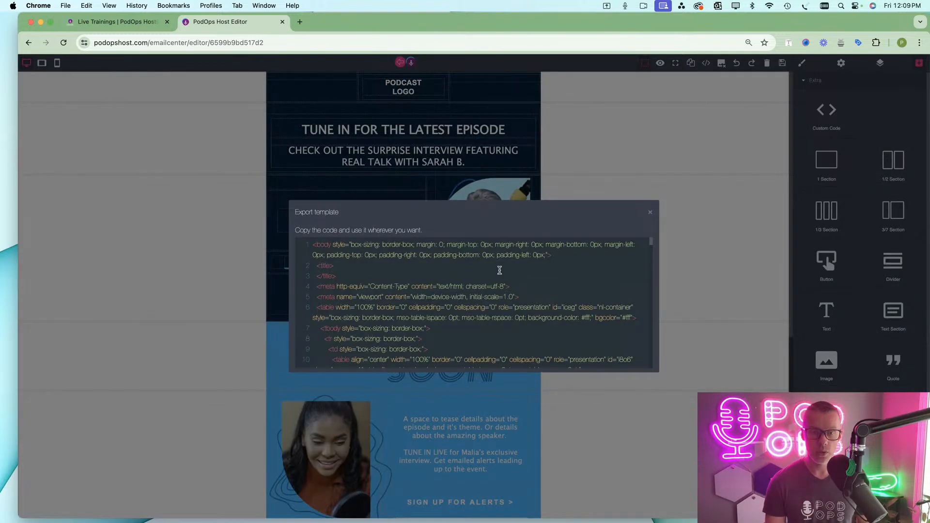
scroll(499, 270, down, 5)
scroll(500, 269, up, 5)
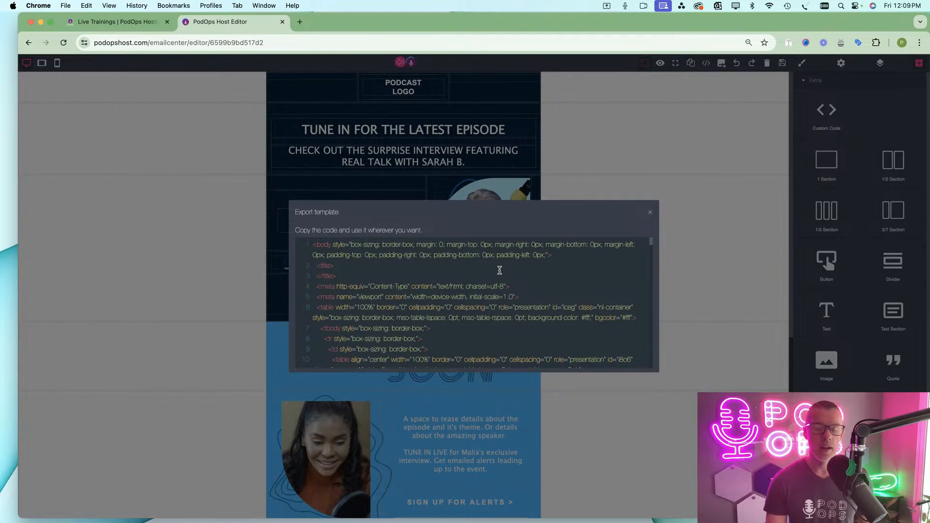
click(650, 212)
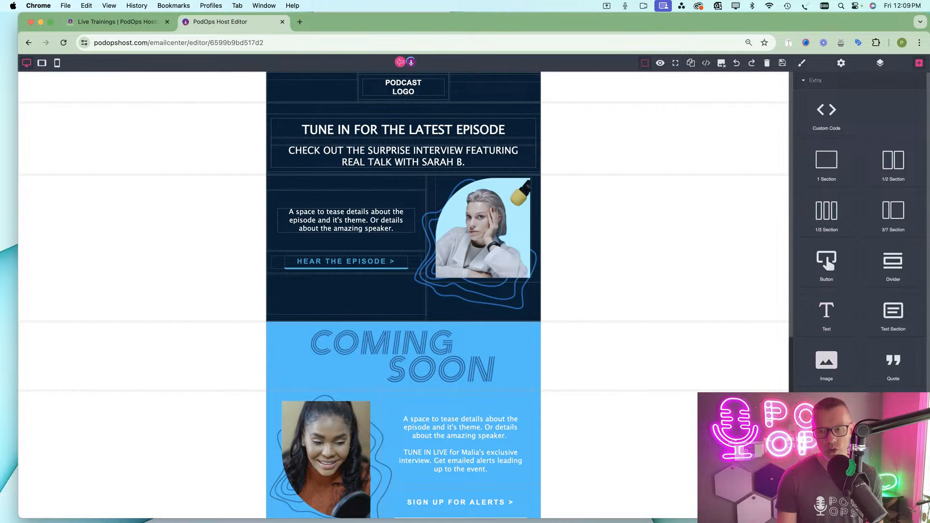
- Insert an image block below the upper portrait photo, try to upload Untitled-1-New Features.png into it, and close the image selection
drag(834, 363, 490, 279)
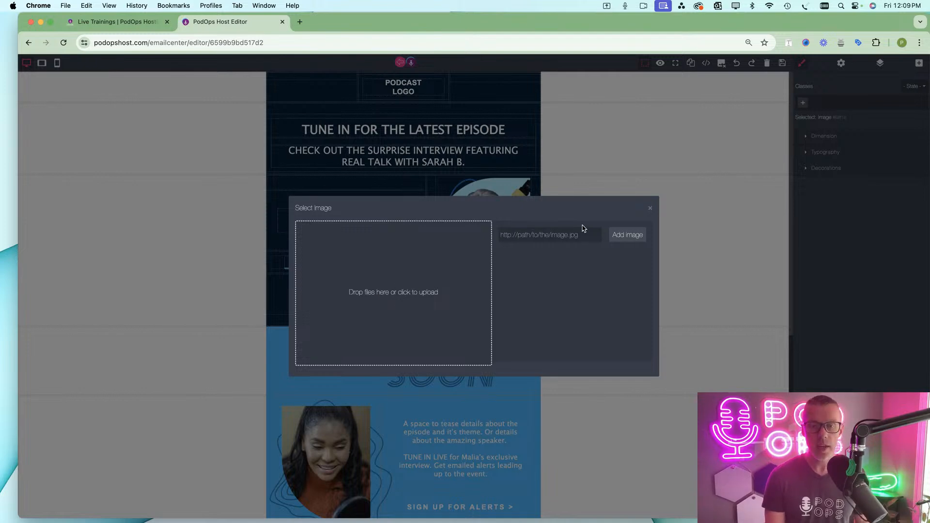
click(484, 283)
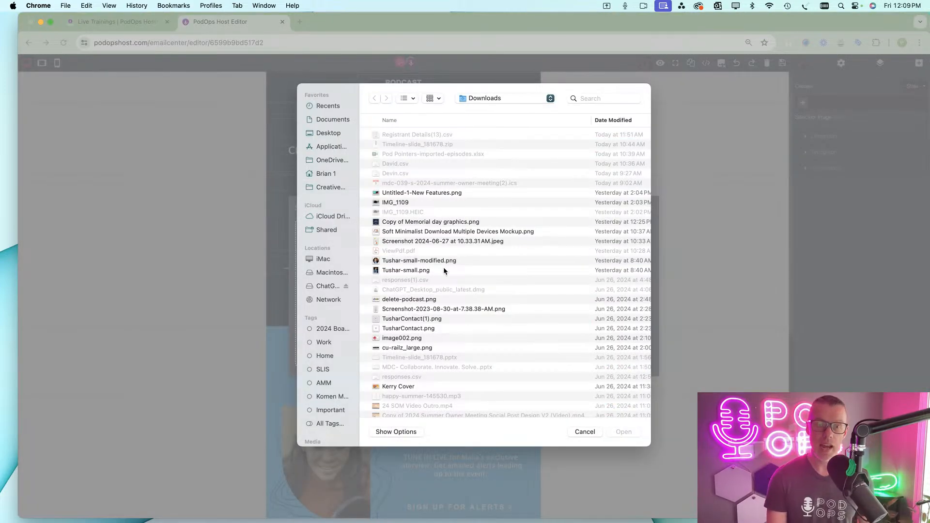
click(385, 193)
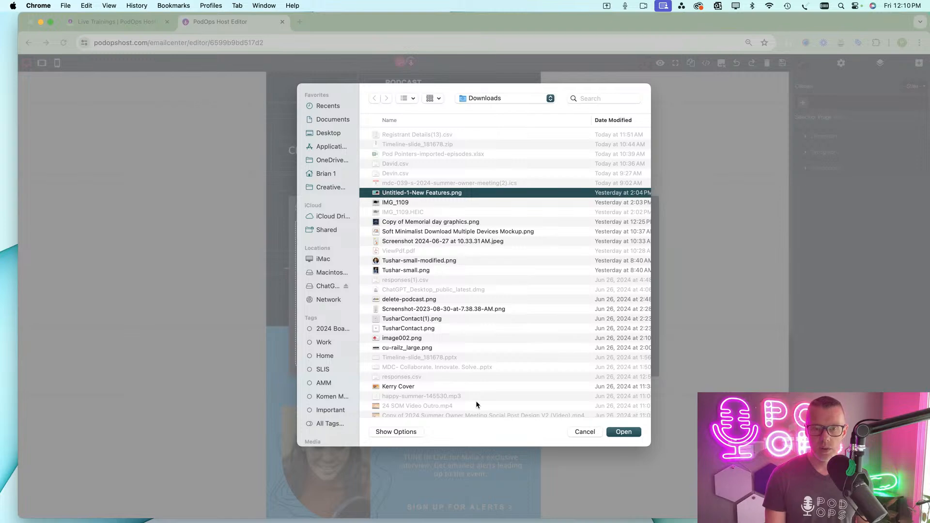
click(623, 432)
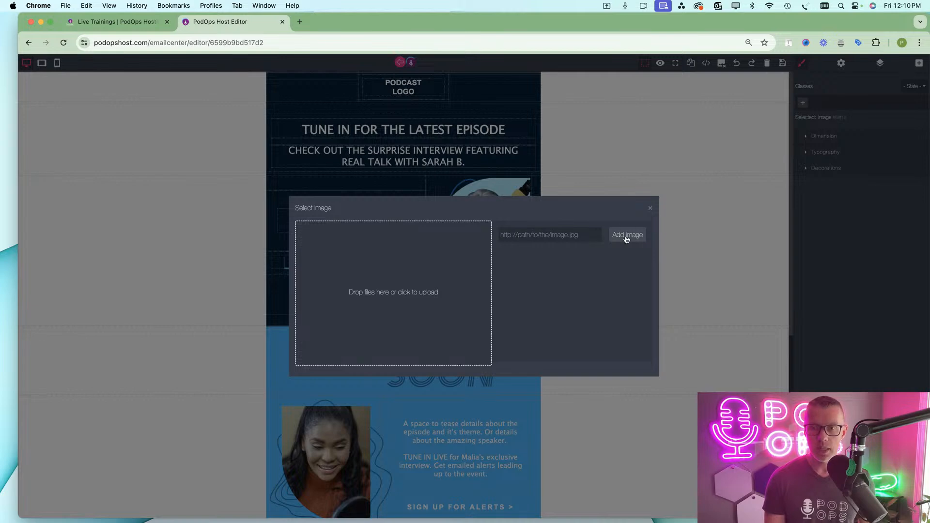
click(650, 208)
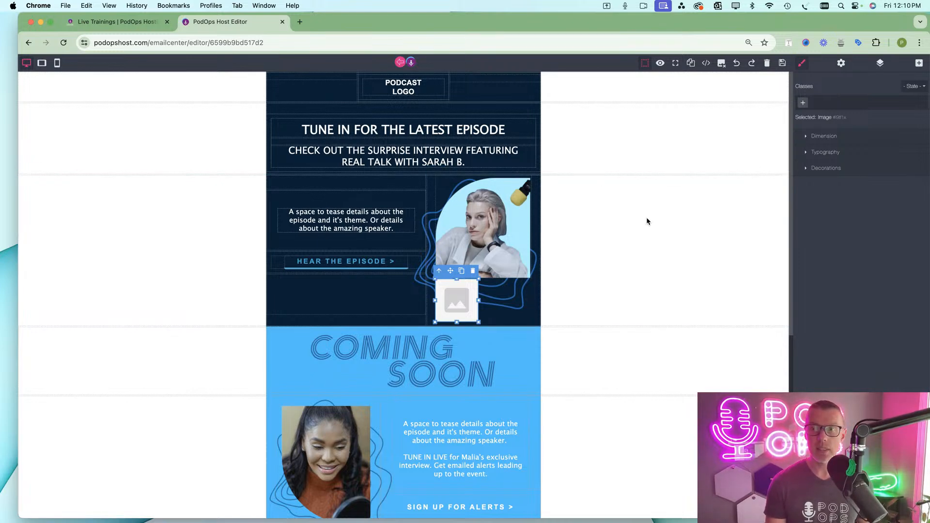
- Examine the new image block's dimension, typography and decoration settings
click(825, 137)
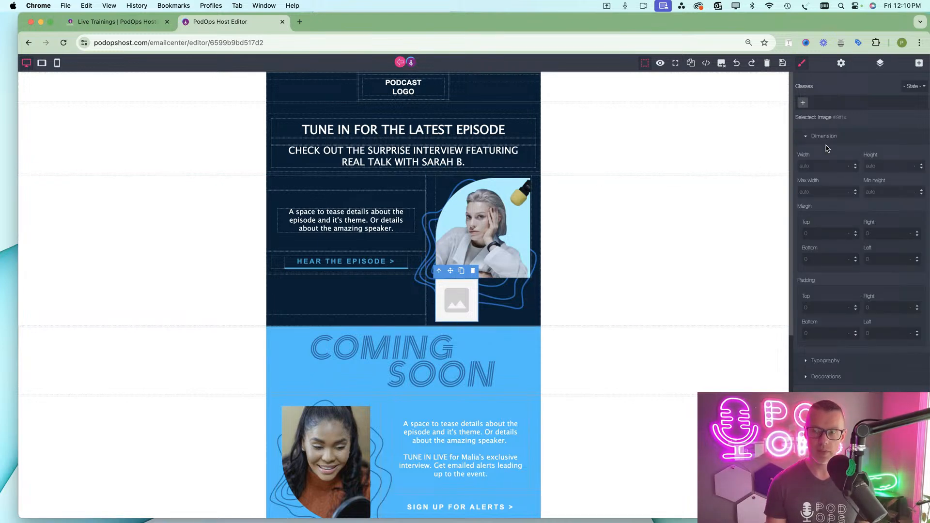
click(814, 361)
scroll(814, 365, down, 5)
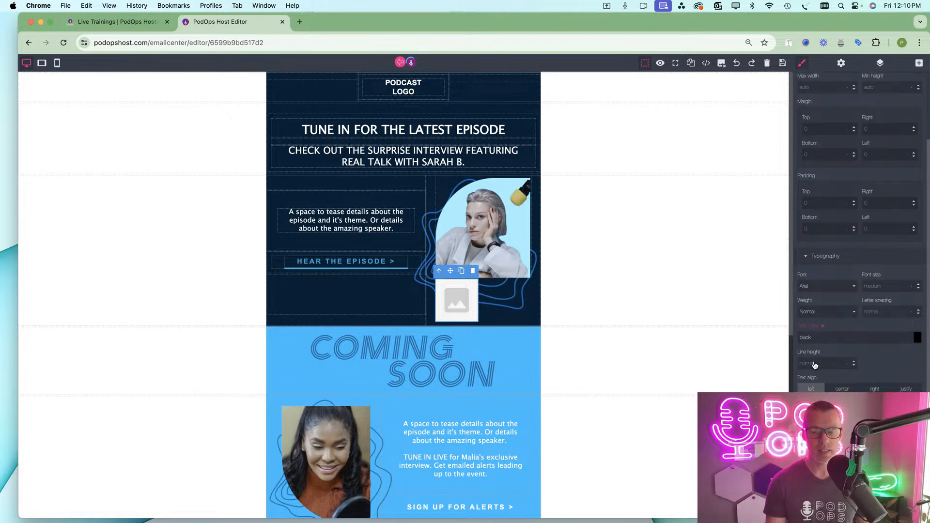
scroll(840, 374, down, 10)
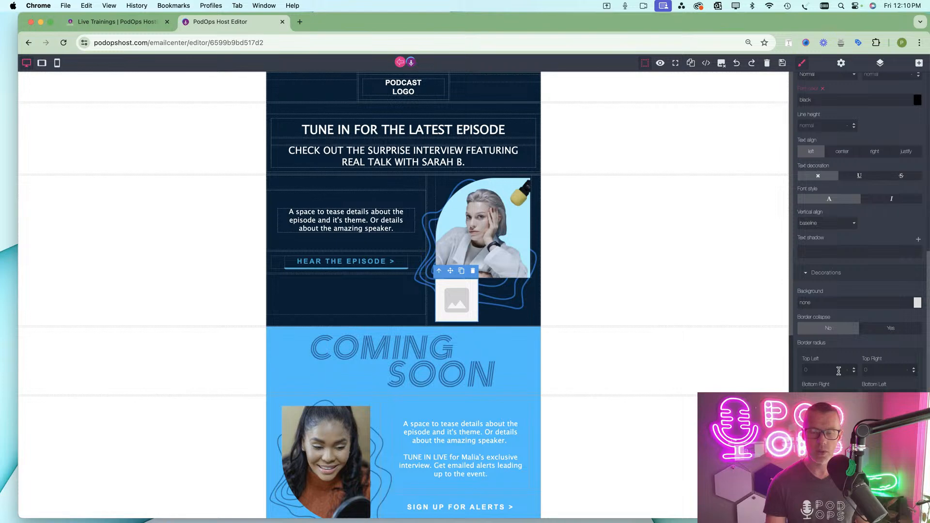
- Insert a text block above the COMING SOON heading and review its padding and typography settings
scroll(859, 295, up, 15)
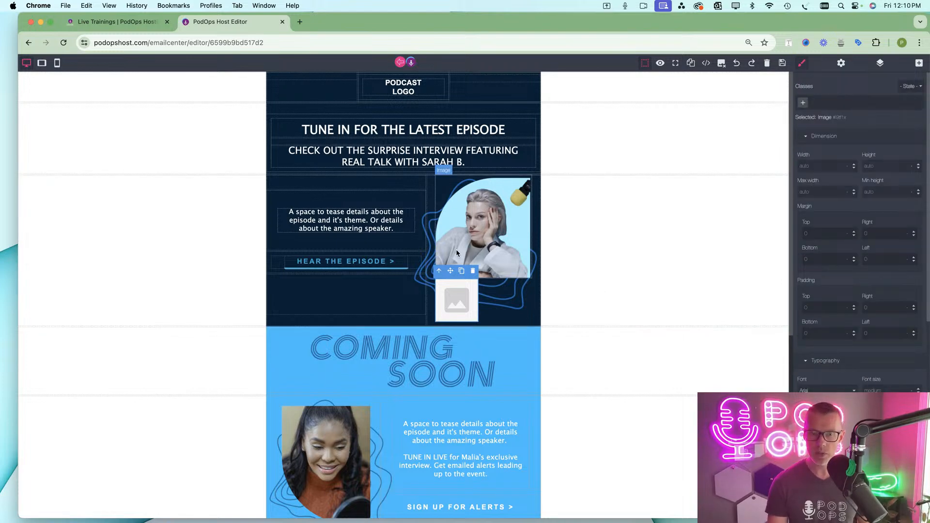
double_click(400, 224)
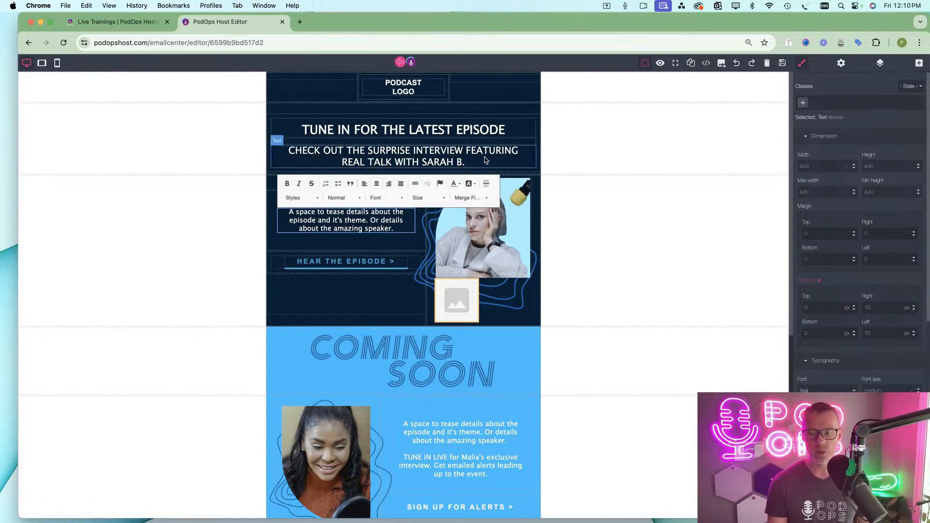
click(919, 64)
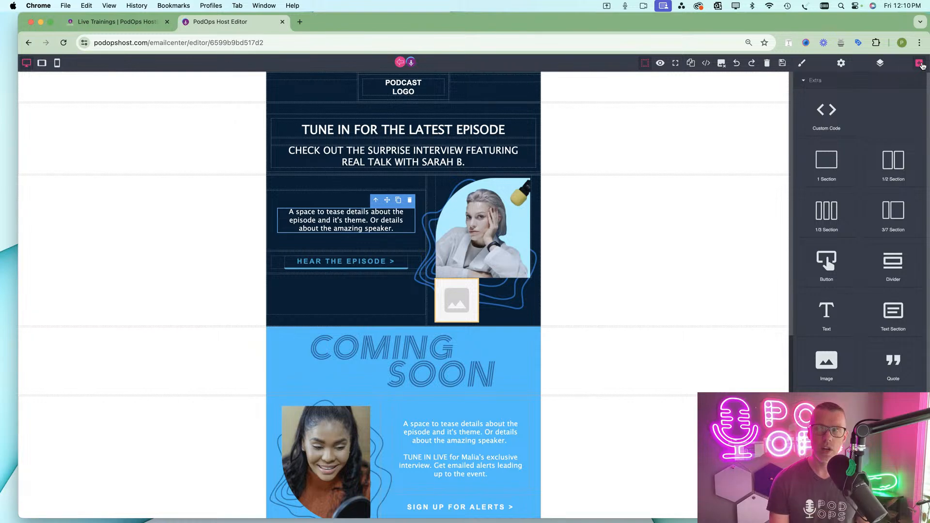
scroll(856, 278, down, 1)
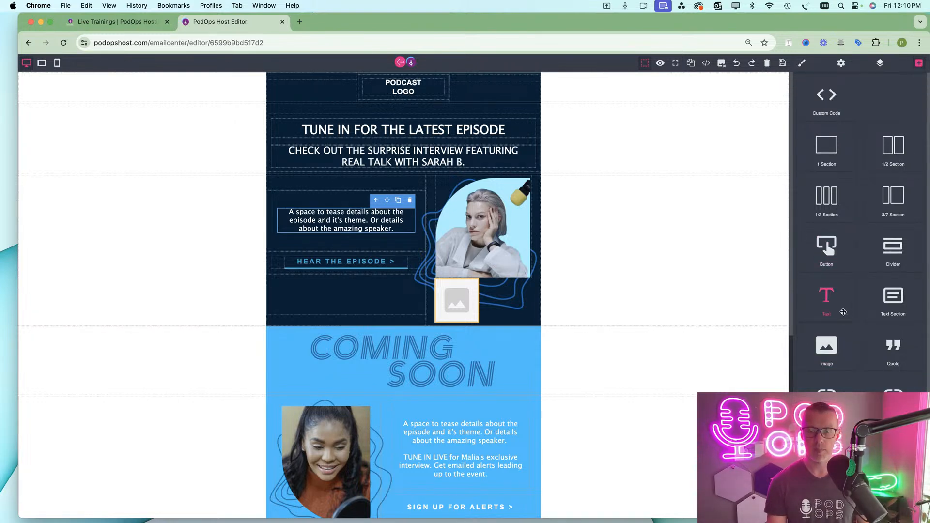
drag(843, 312, 789, 310)
drag(458, 335, 457, 335)
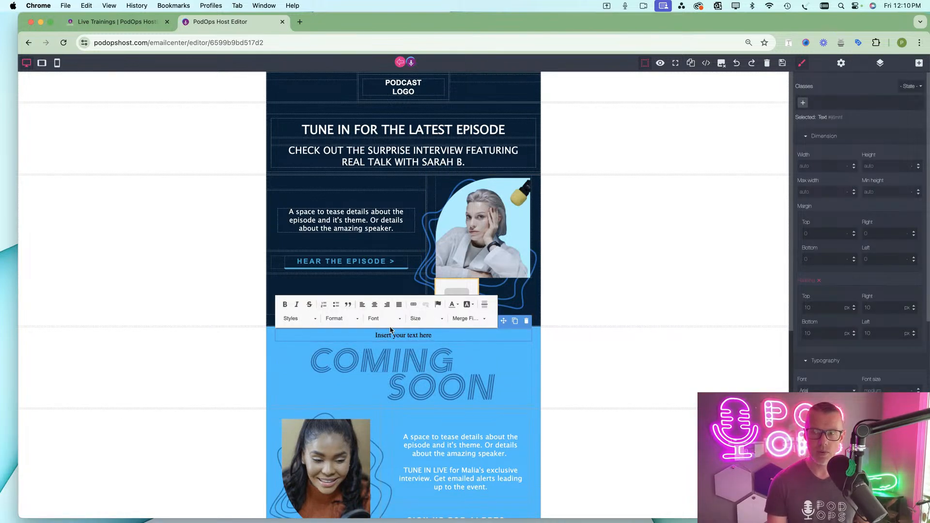
scroll(844, 343, down, 5)
scroll(844, 343, down, 1)
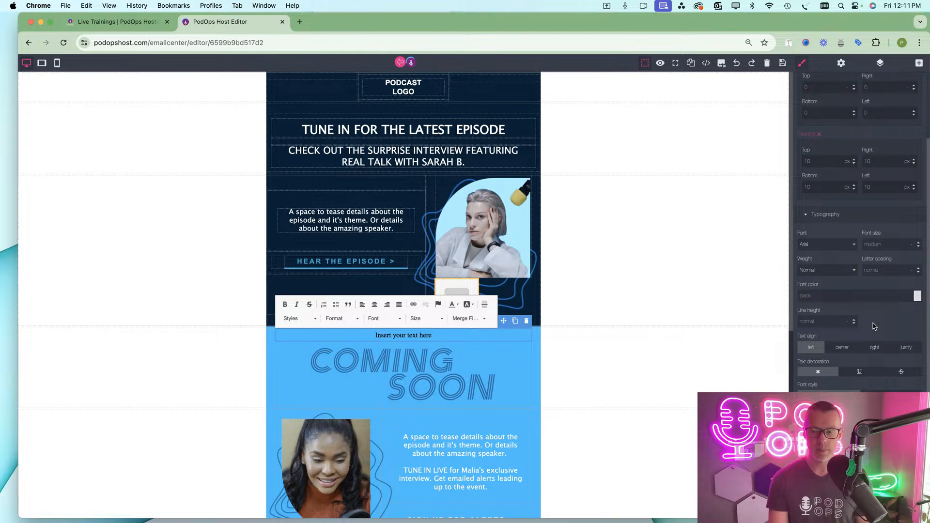
- Set the font colour of the footer's "Our mailing address is:" line to white, and leave the template editor without saving
scroll(550, 385, down, 7)
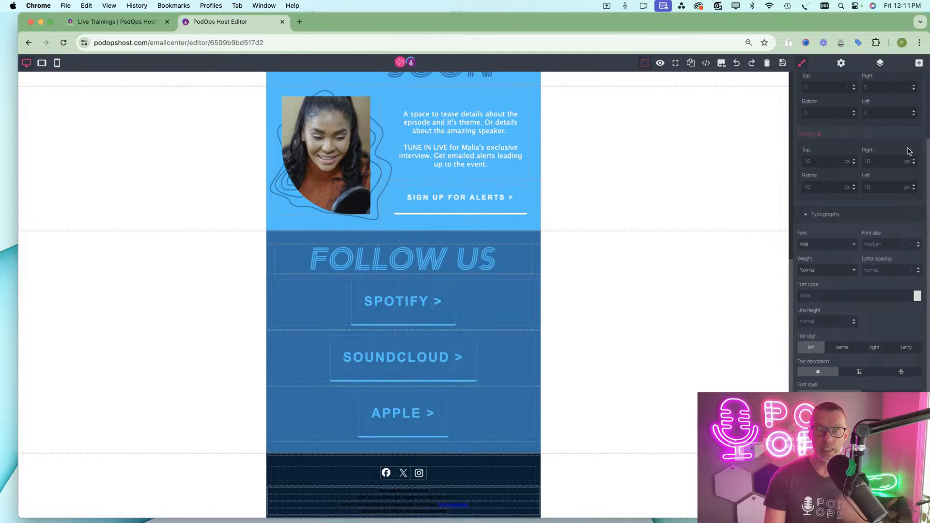
click(918, 62)
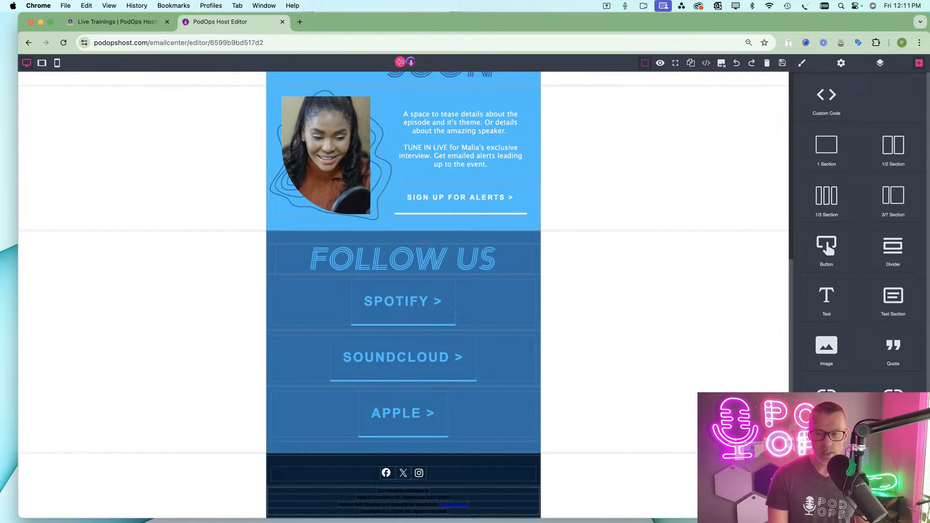
drag(827, 496, 420, 485)
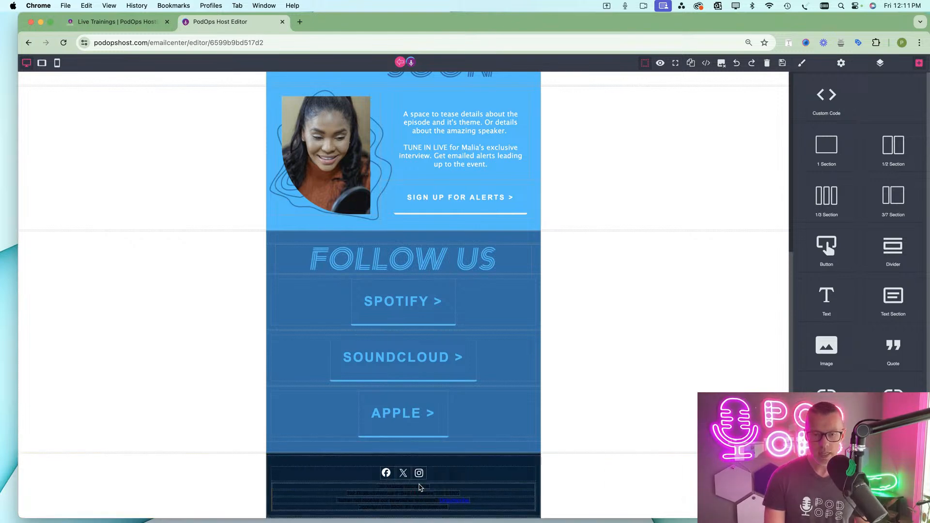
click(465, 491)
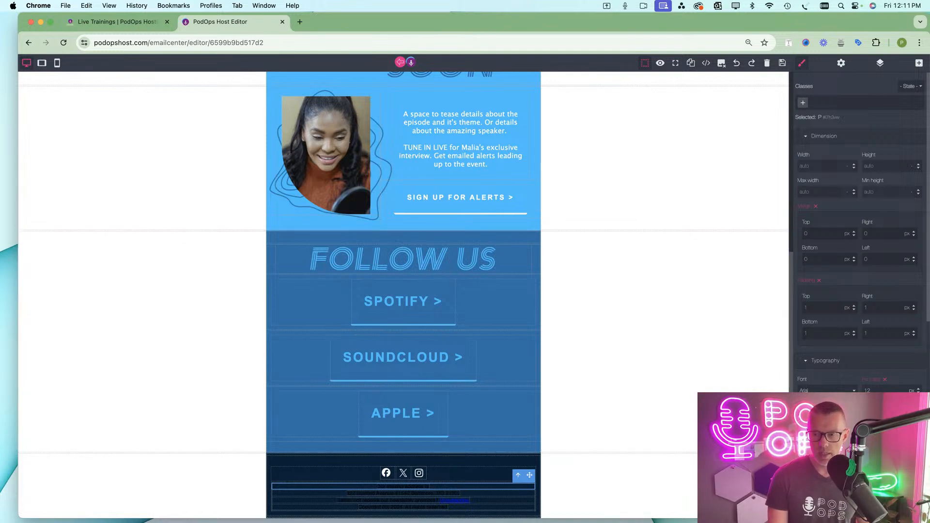
click(852, 442)
drag(855, 385, 838, 349)
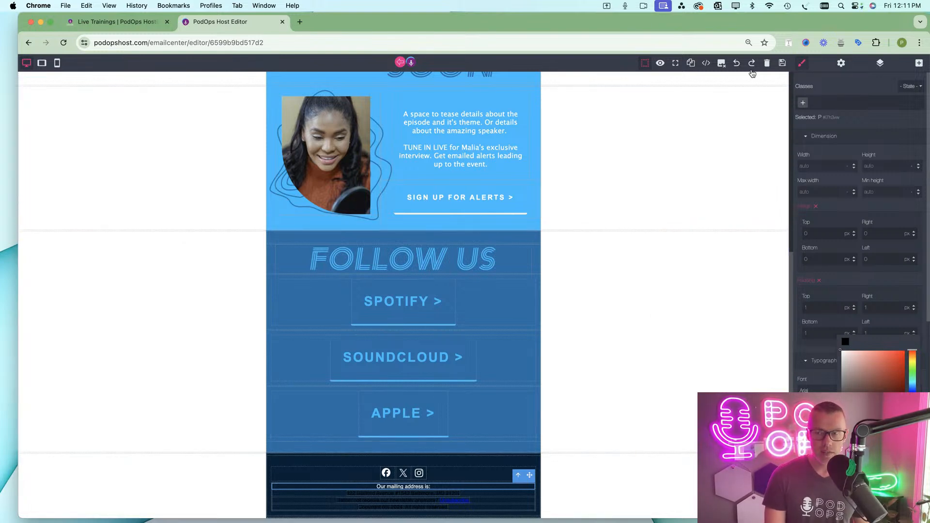
scroll(423, 233, up, 6)
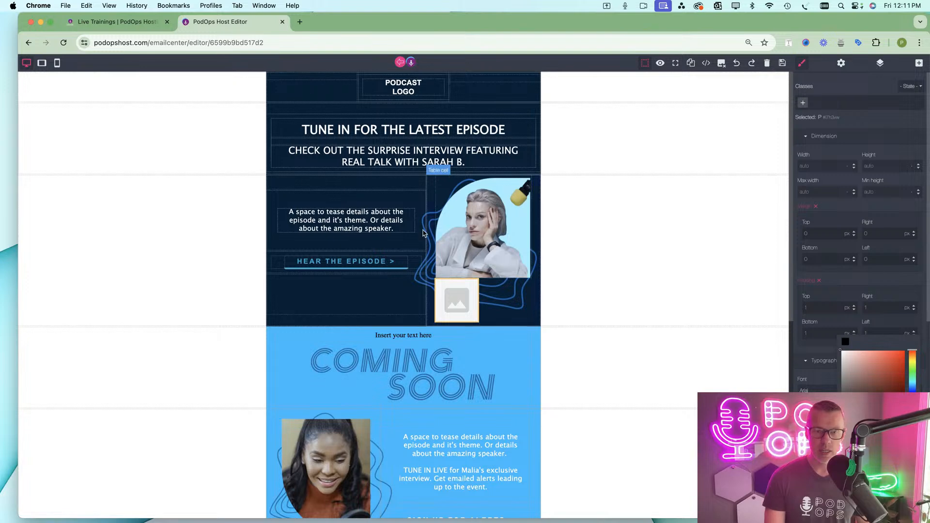
click(400, 62)
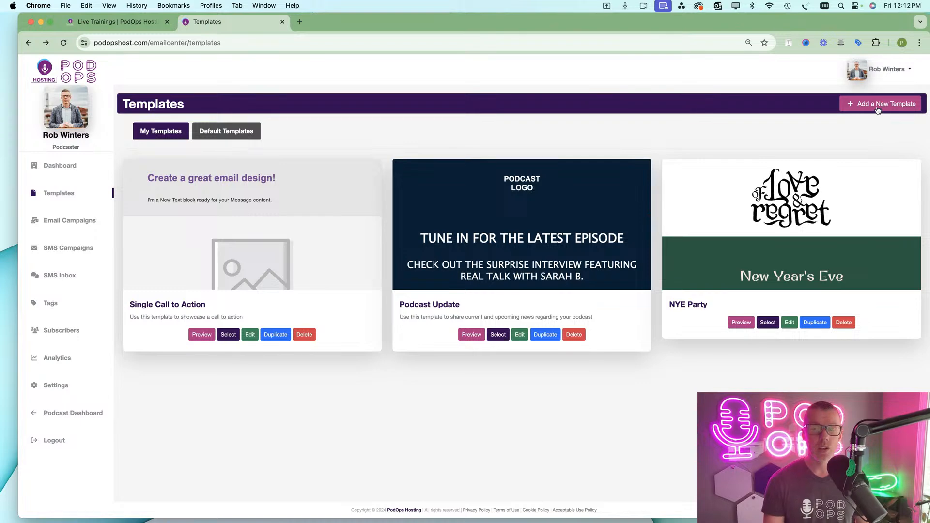
- Start a new template with a 1/3 section, put a text block in its middle column, and leave the editor without saving
click(878, 109)
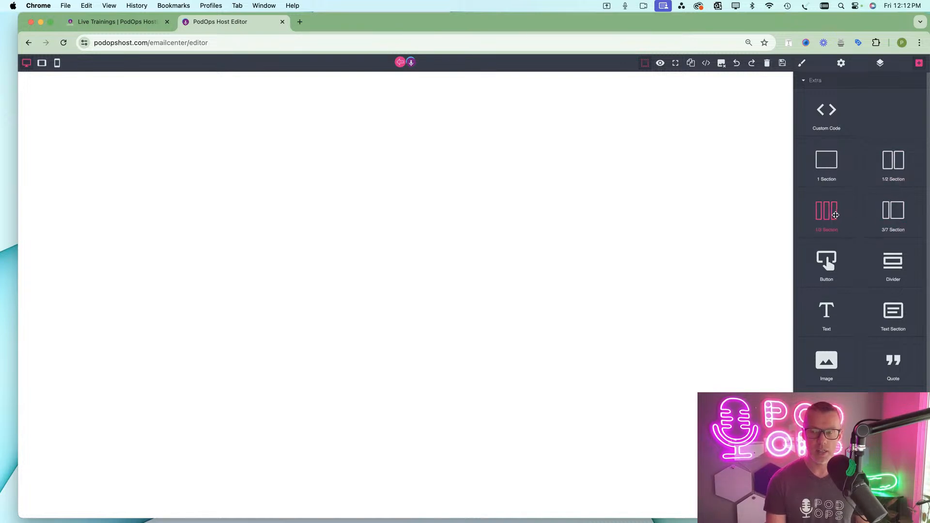
drag(826, 211, 490, 162)
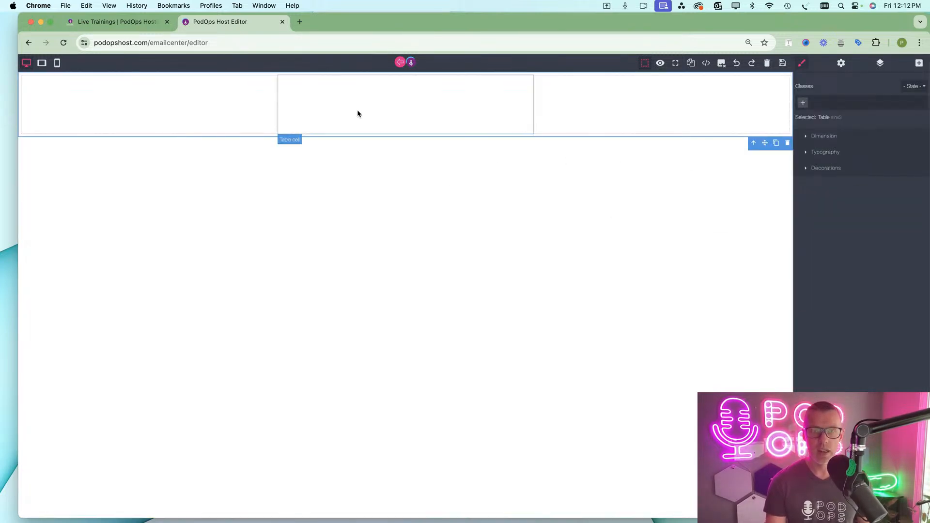
click(469, 96)
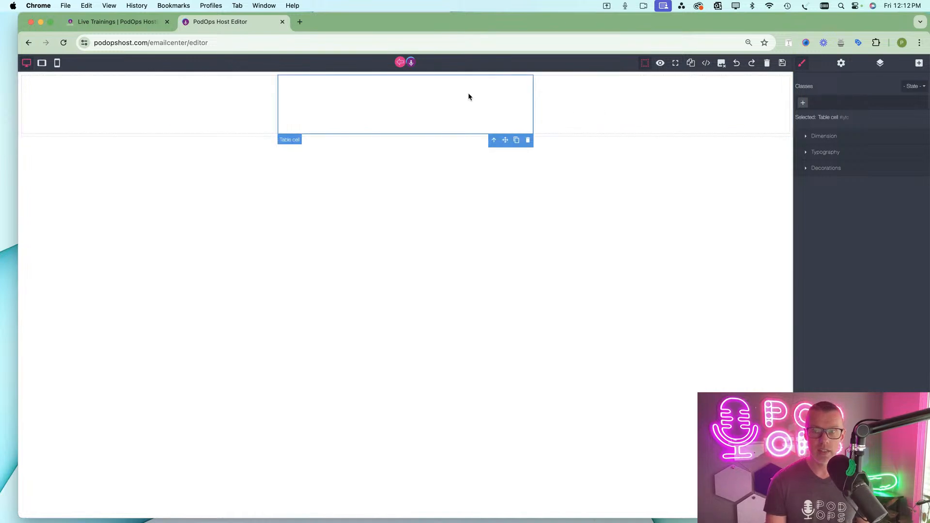
click(918, 63)
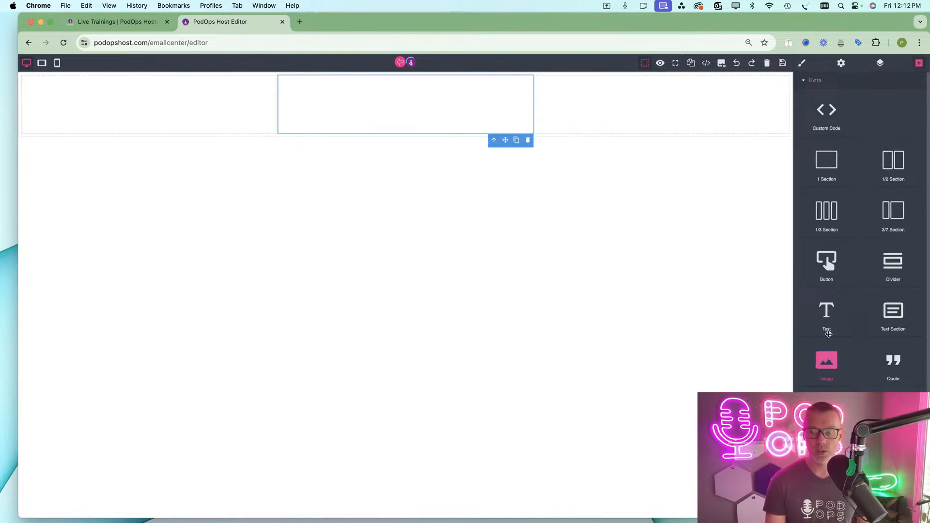
drag(826, 312, 455, 109)
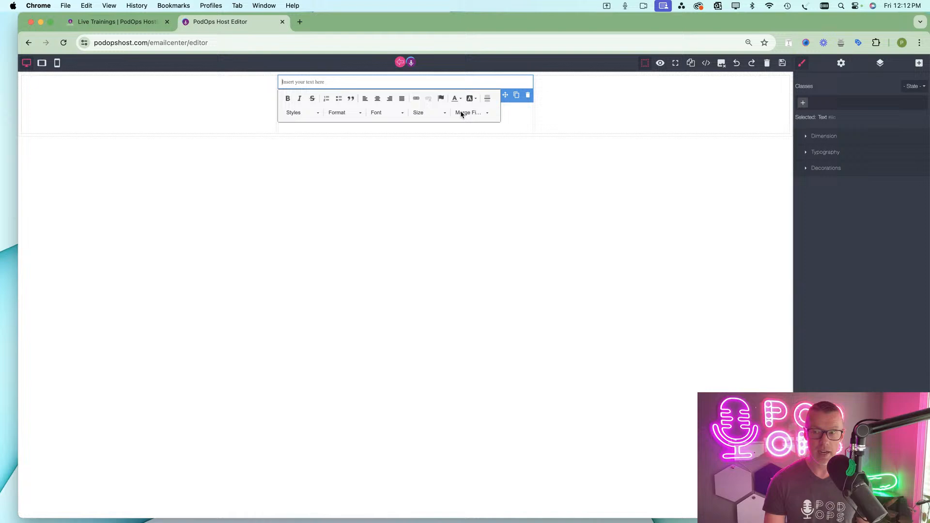
click(920, 64)
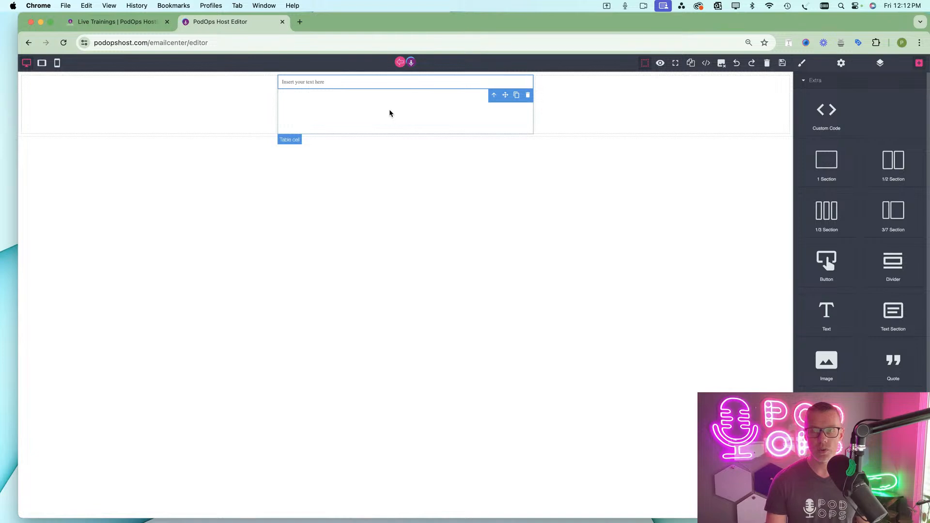
scroll(817, 290, down, 1)
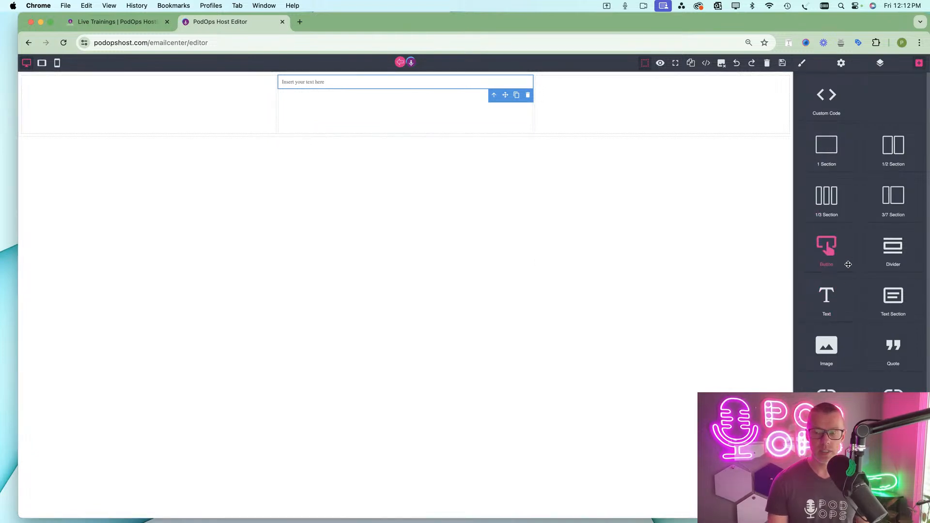
click(400, 62)
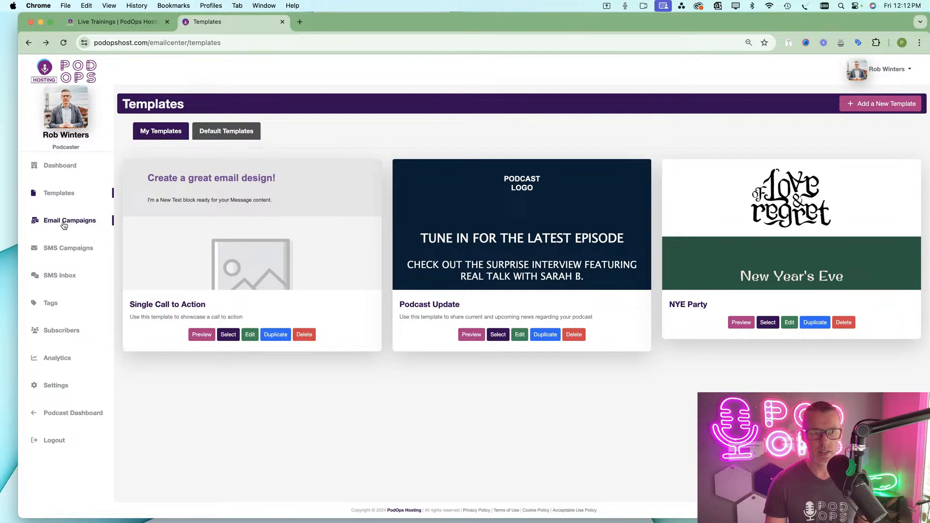
- Create a new email campaign and title it with the suggested entry ending in "Test 3"
click(63, 225)
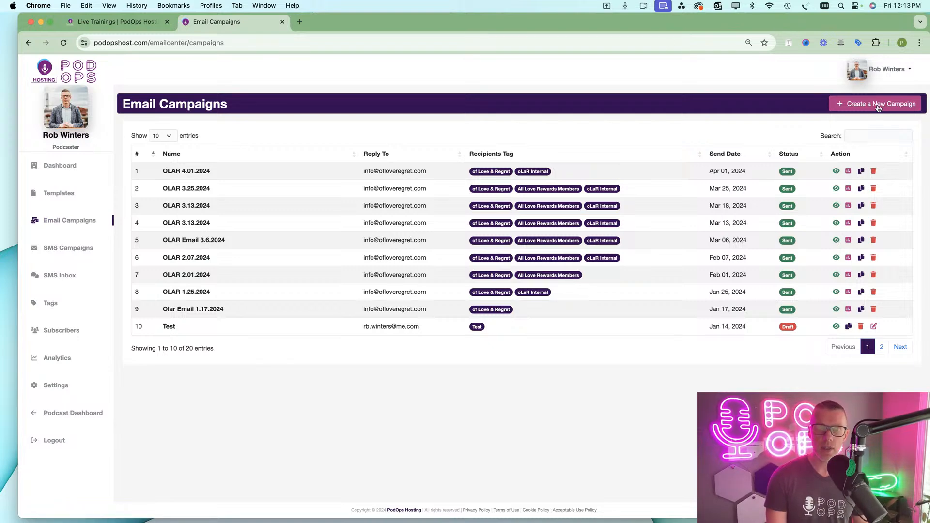
click(885, 110)
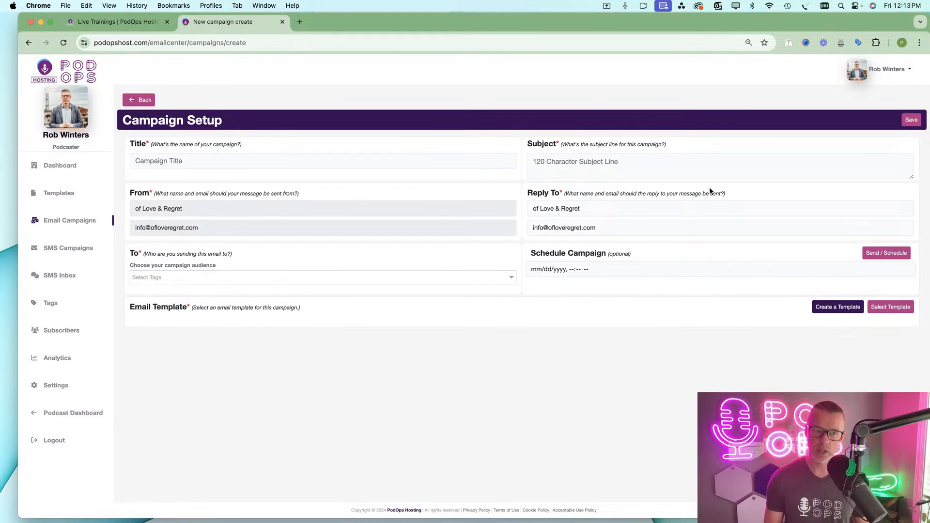
click(198, 161)
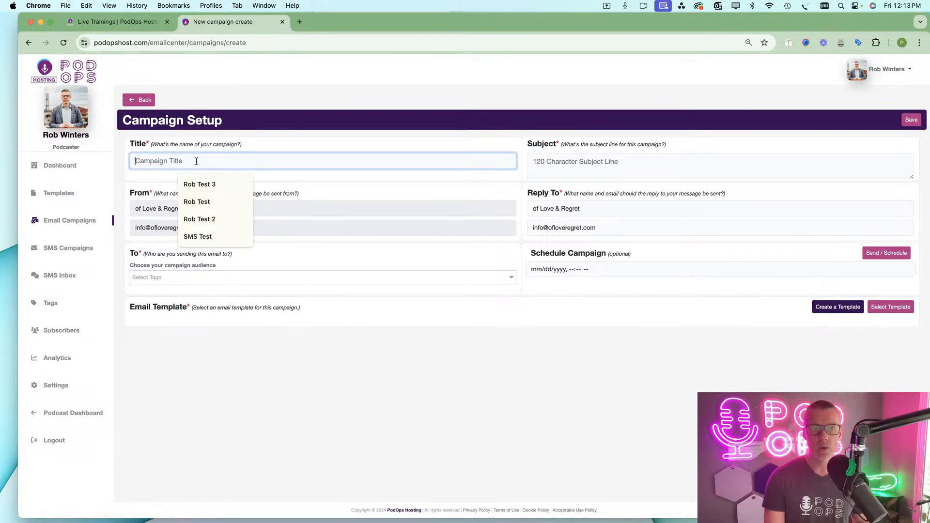
click(204, 185)
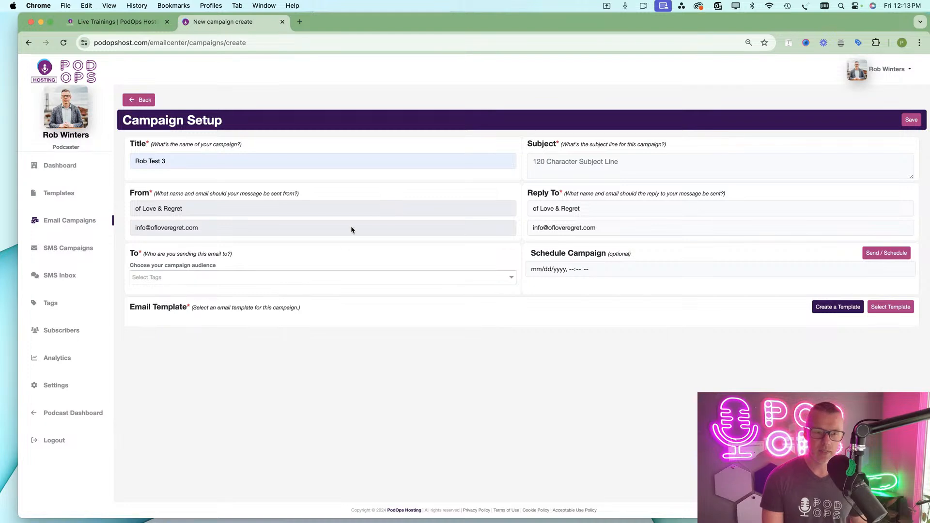
- Choose the Test tag as the campaign's audience
click(236, 283)
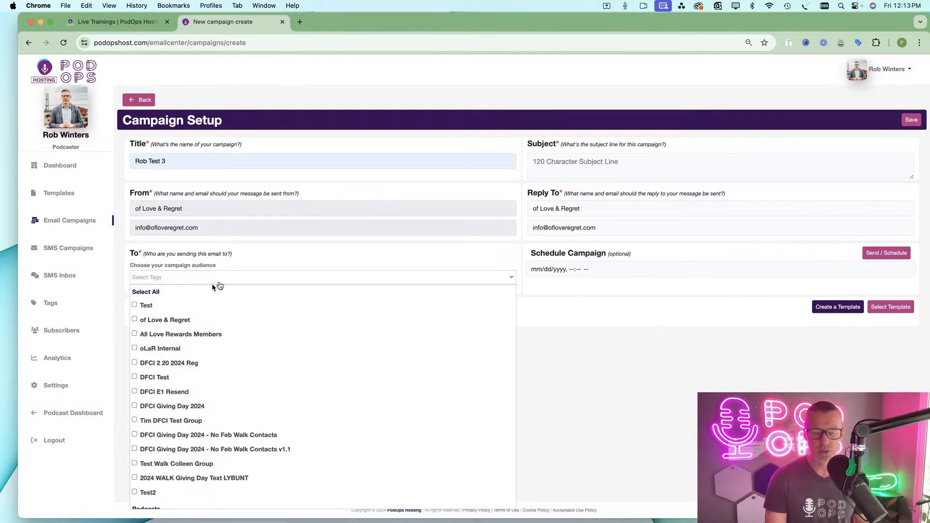
click(142, 304)
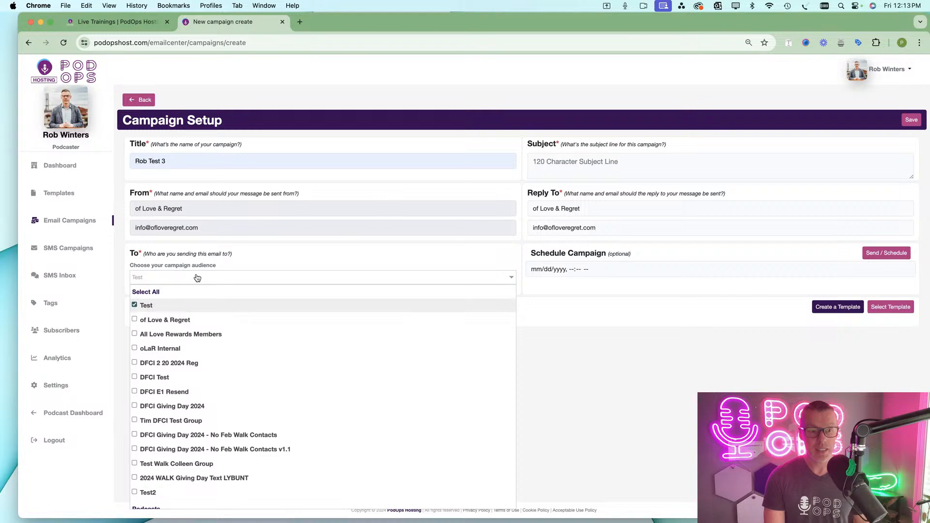
click(247, 260)
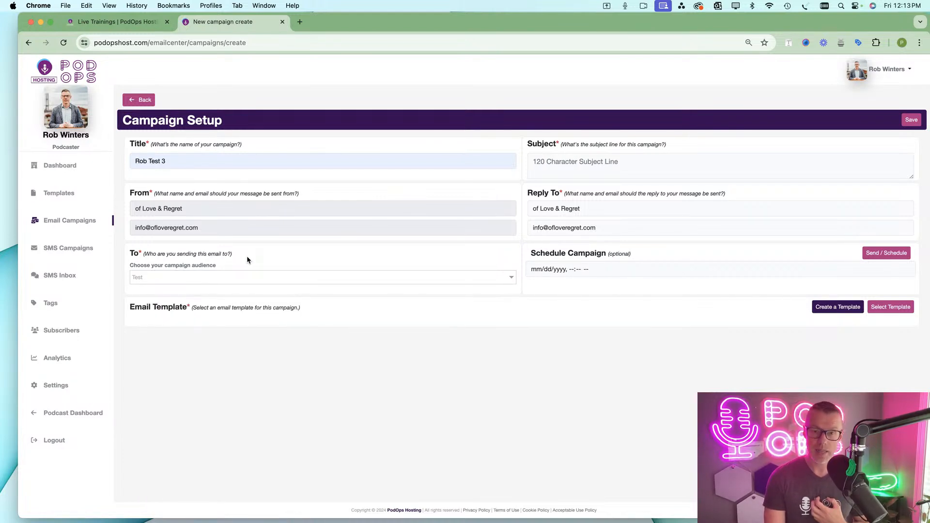
- Set the campaign's subject to "This is a test" and highlight the reply-to email address
click(590, 173)
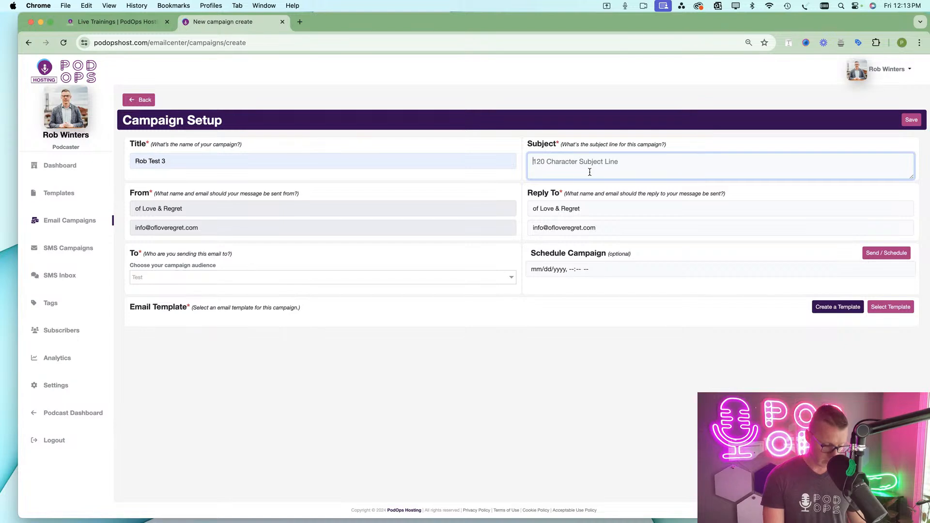
text(This is a te)
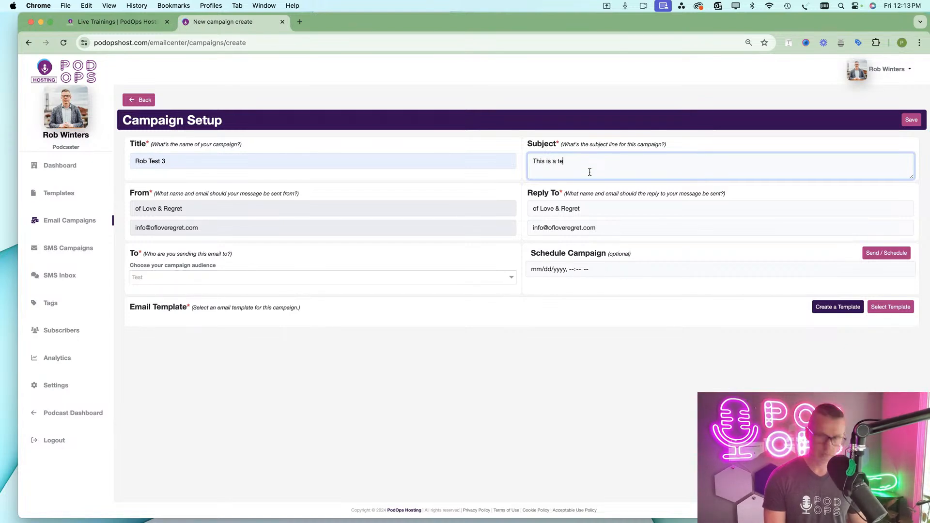
text(st)
click(626, 208)
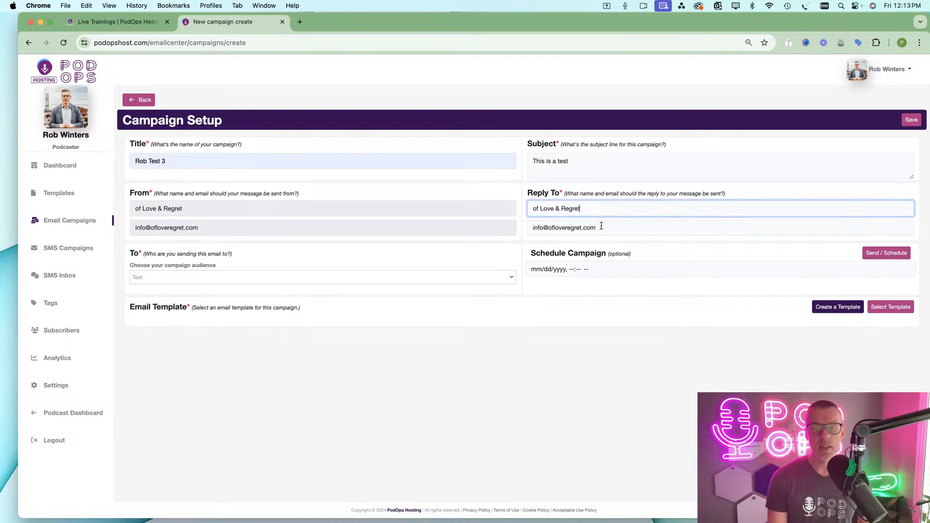
drag(600, 226, 526, 224)
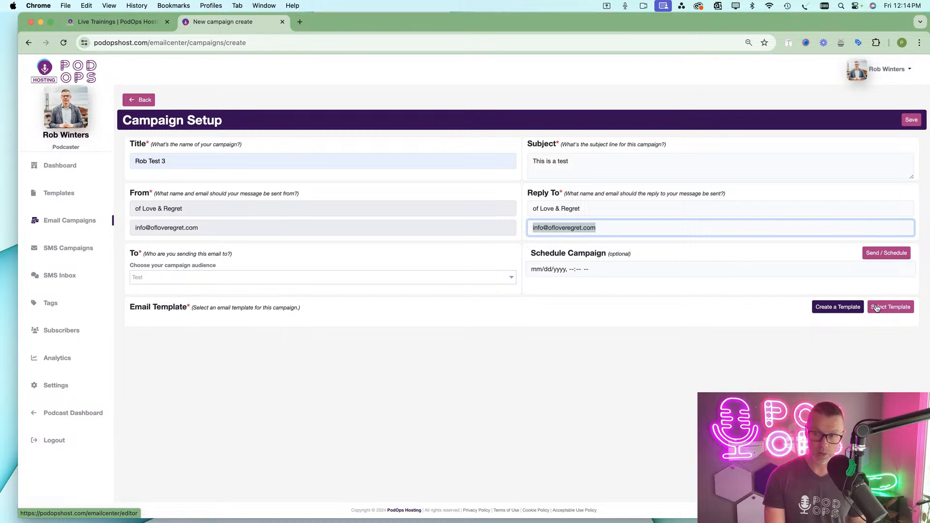
- Apply the Podcast Update template to the email campaign and save the campaign
click(888, 308)
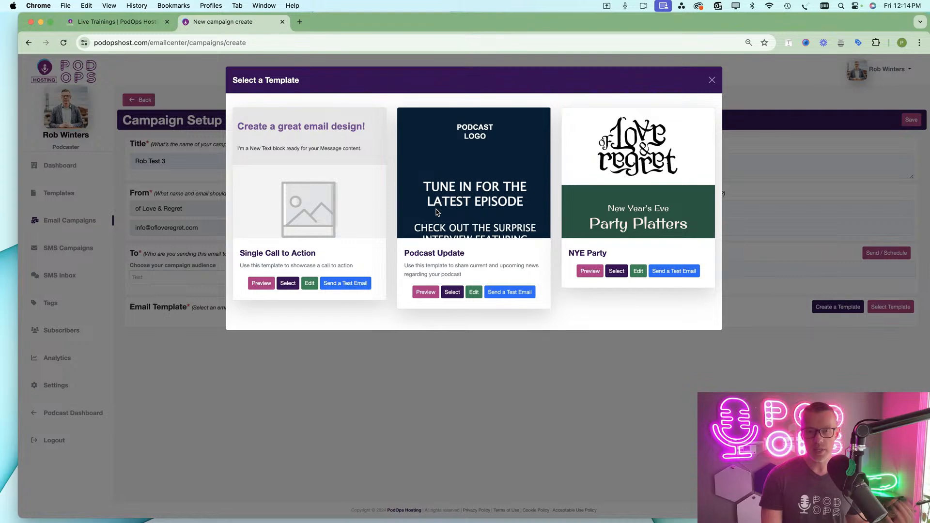
click(452, 292)
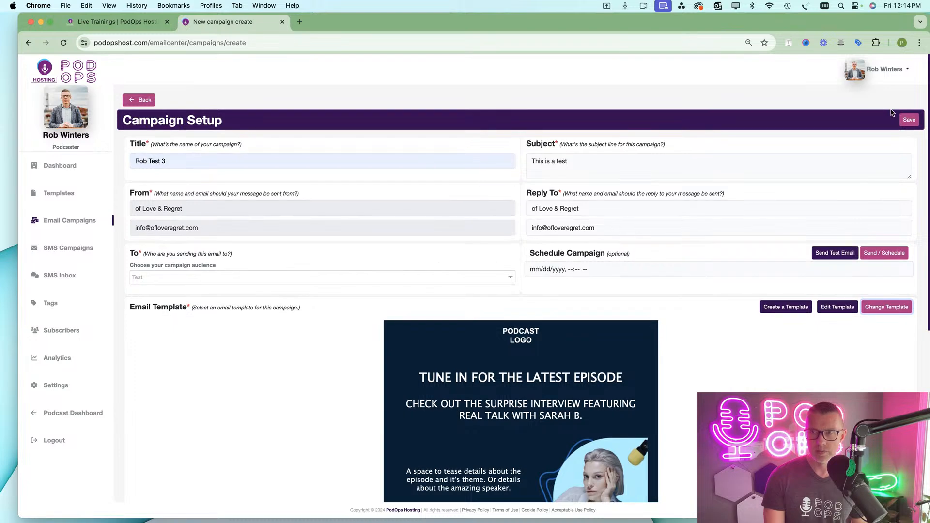
click(911, 121)
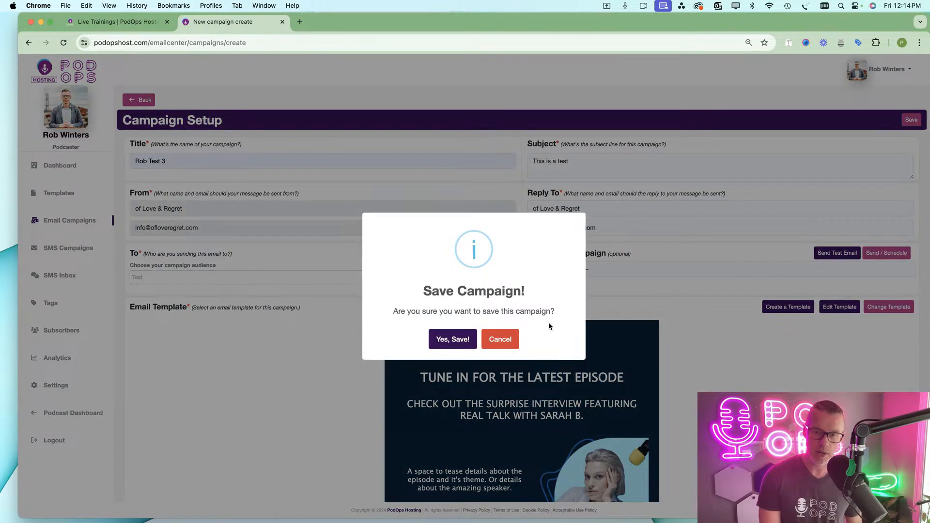
click(460, 338)
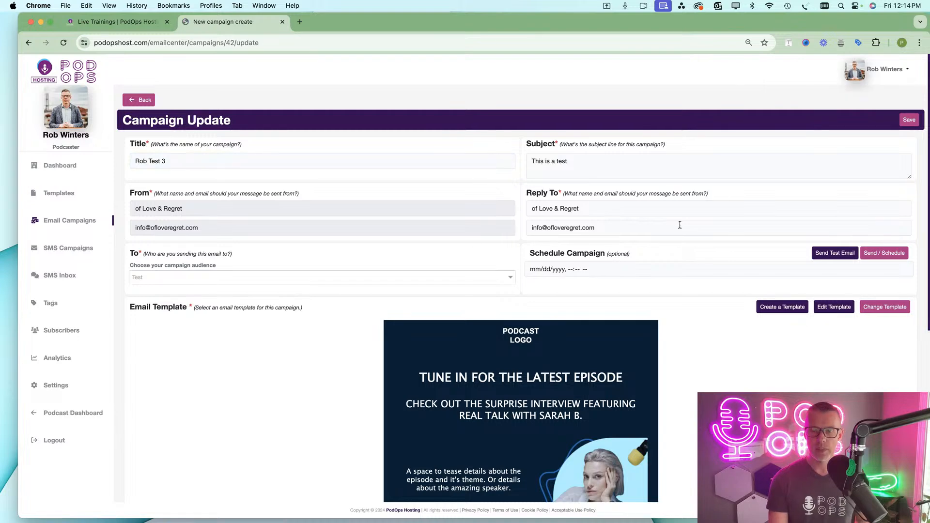
- Send a test email of the campaign to the account's address, and bring up the send-campaign confirmation but cancel it
click(831, 258)
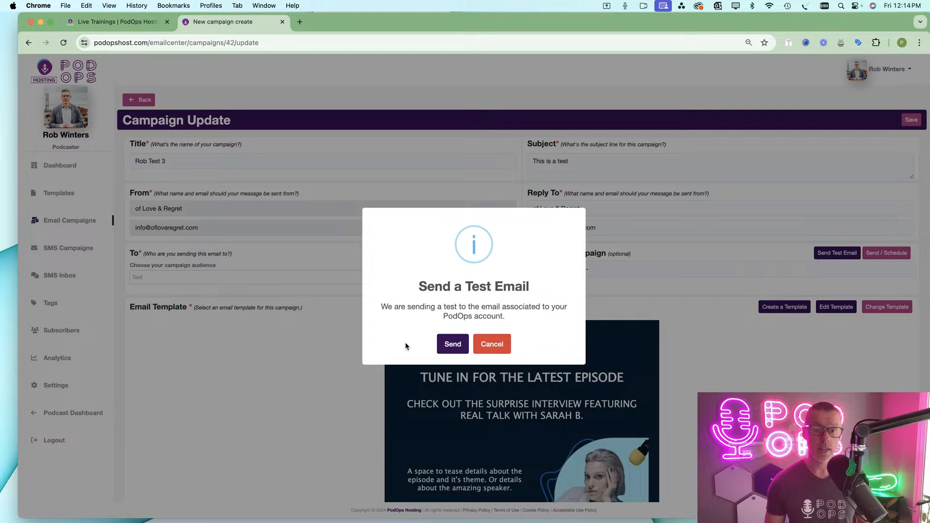
click(442, 347)
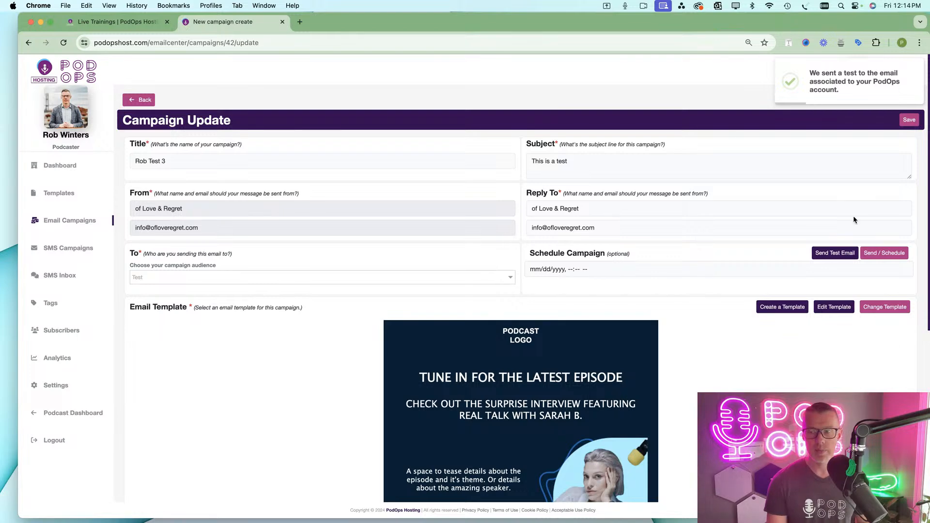
click(880, 255)
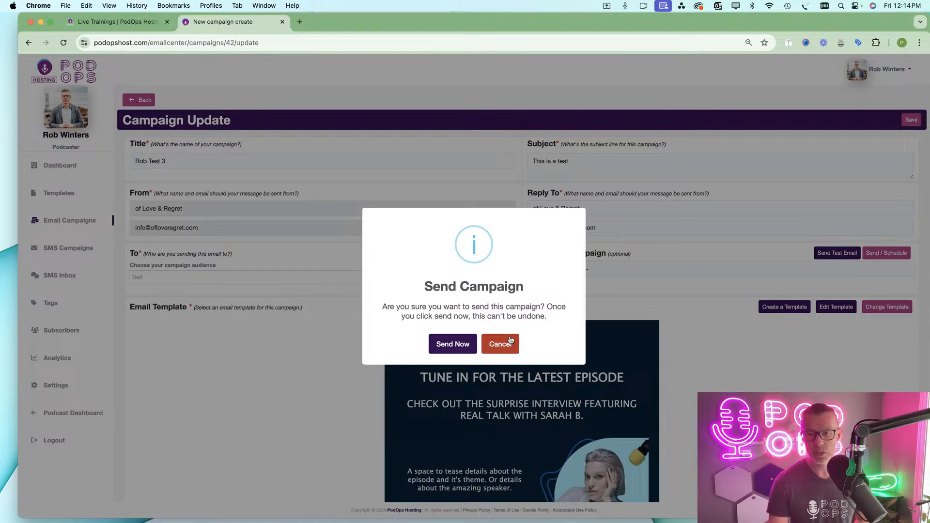
click(490, 344)
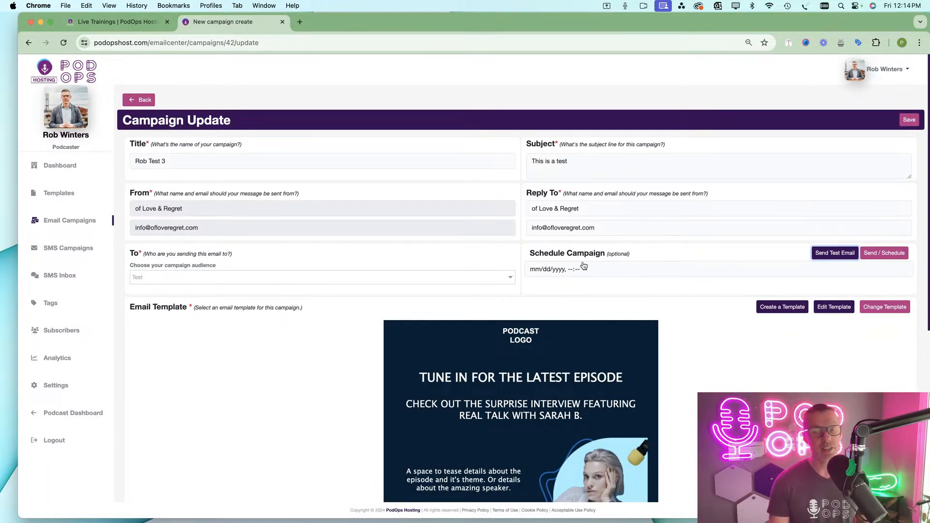
- Look at the campaign's schedule date and time picker, and close it without choosing a date
right_click(545, 265)
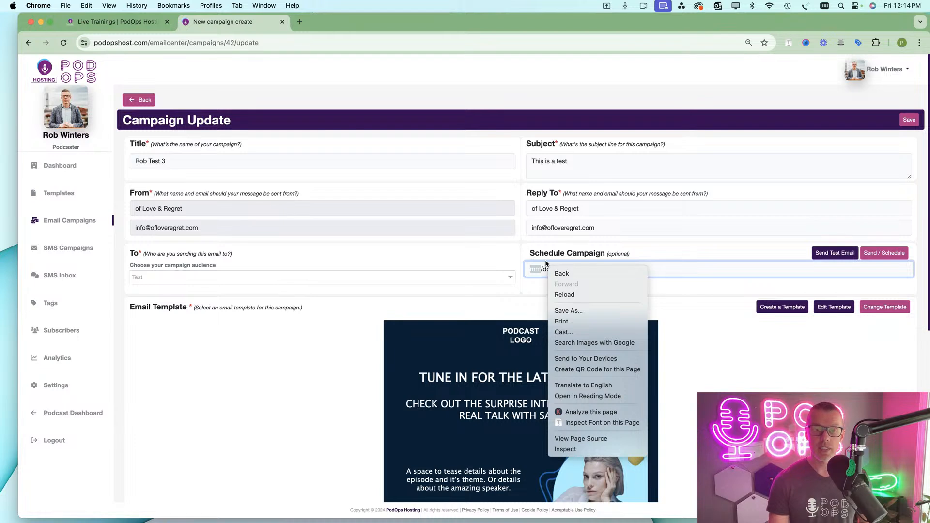
key(Escape)
click(553, 272)
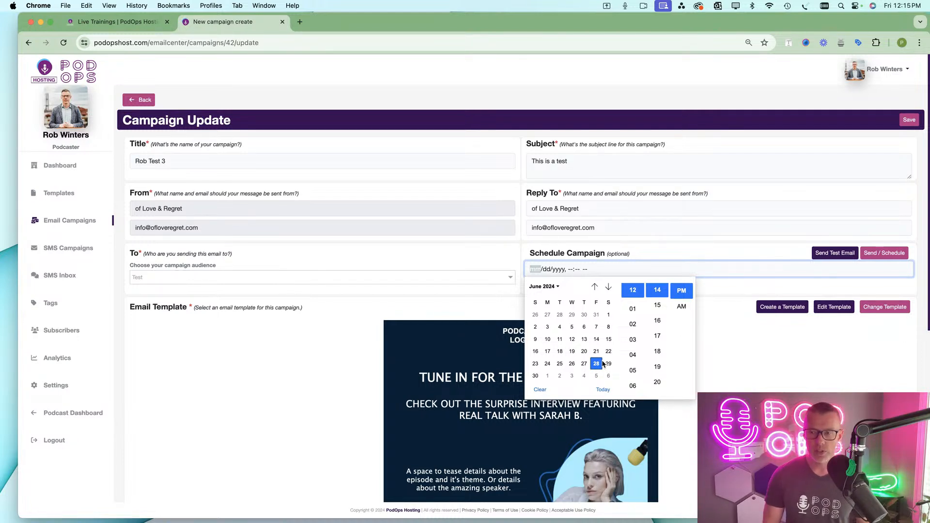
click(730, 254)
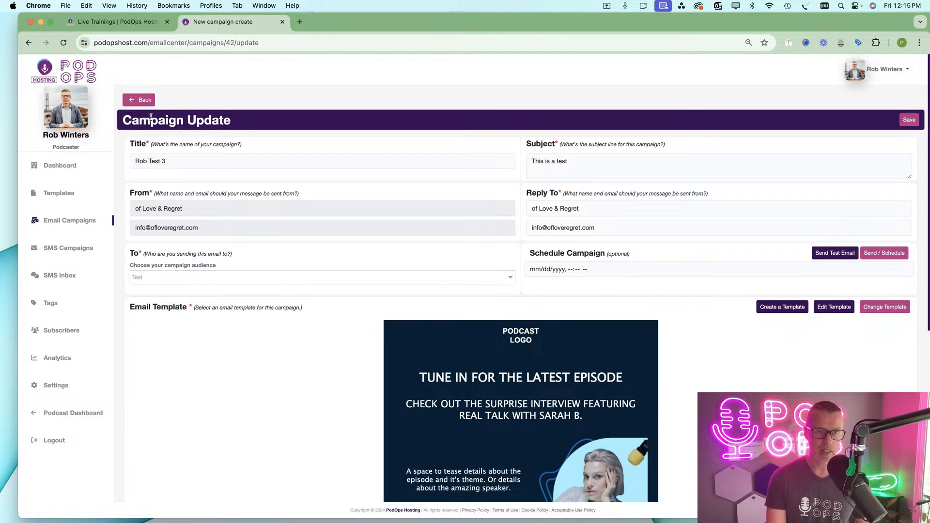
- Leave the email campaign without saving again and start a new SMS campaign
click(142, 103)
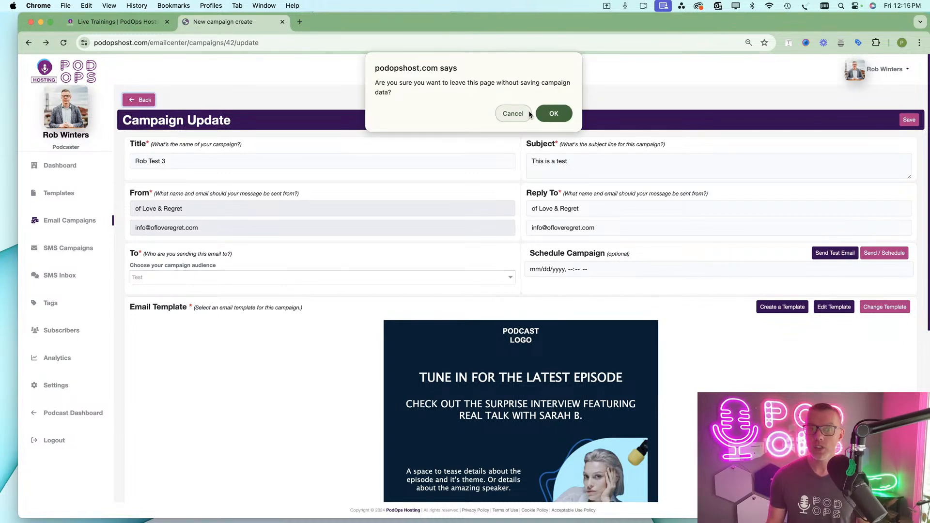
click(553, 114)
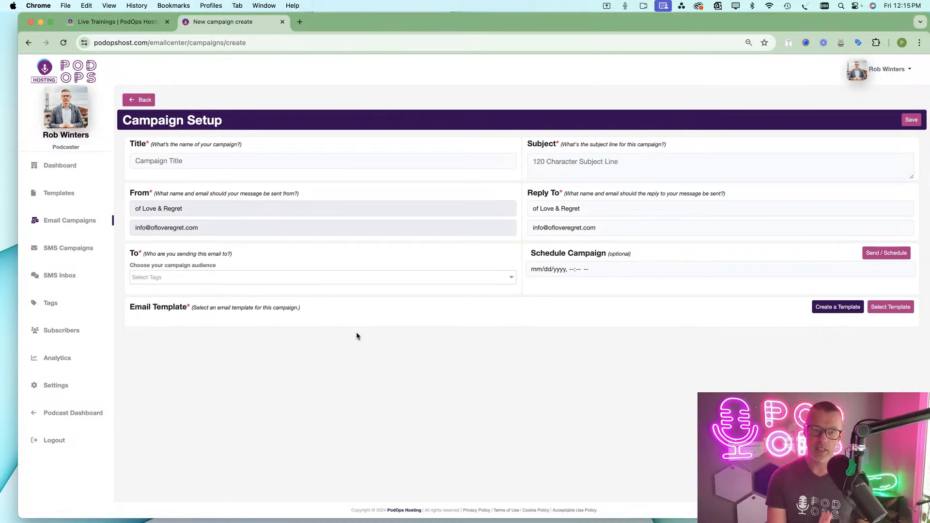
click(75, 248)
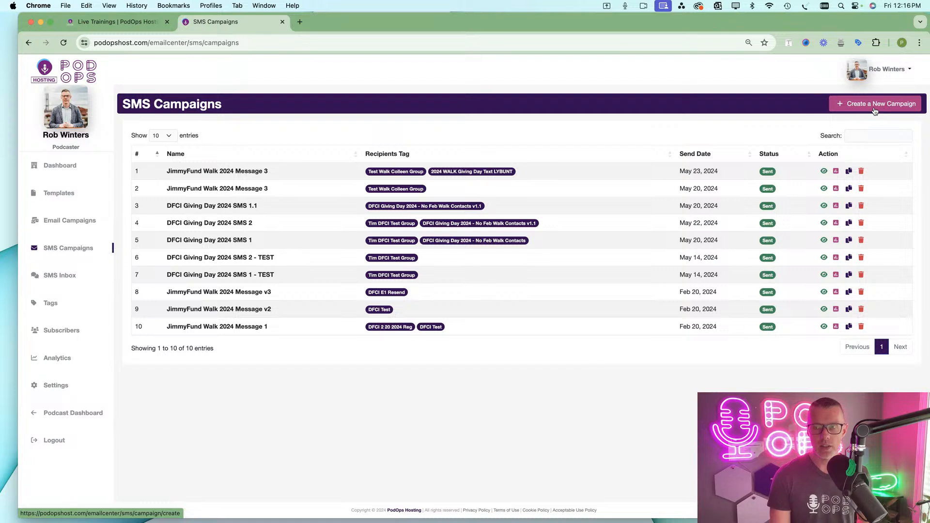
click(894, 106)
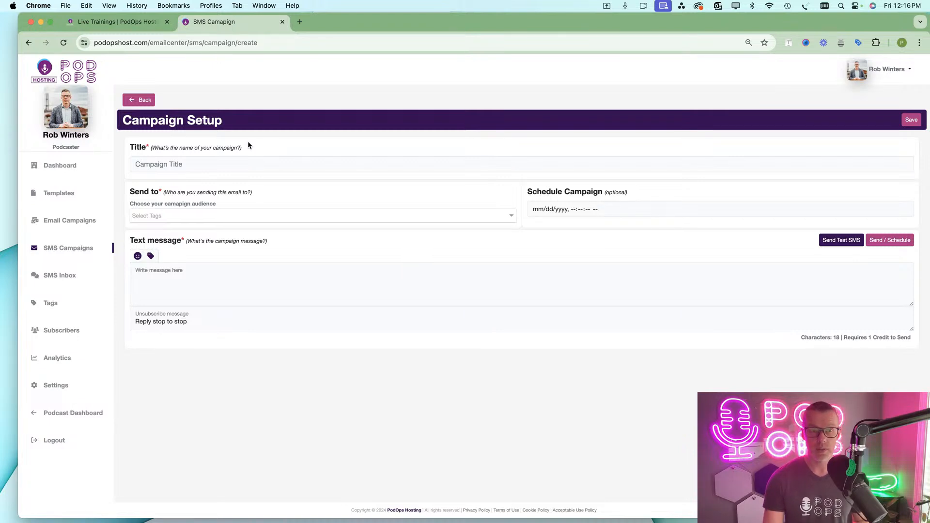
- Title the SMS campaign "Test" and choose the Test tag as its audience
click(225, 170)
text(Test)
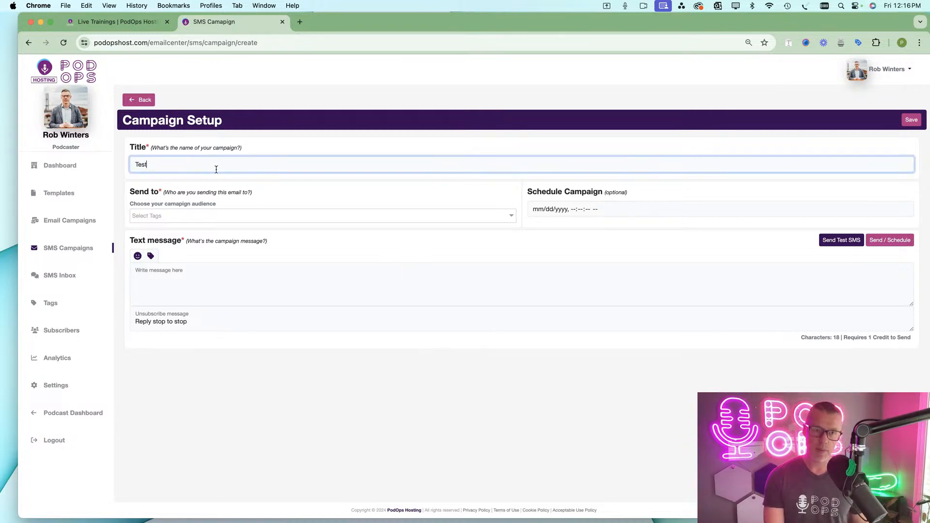
click(200, 214)
click(147, 244)
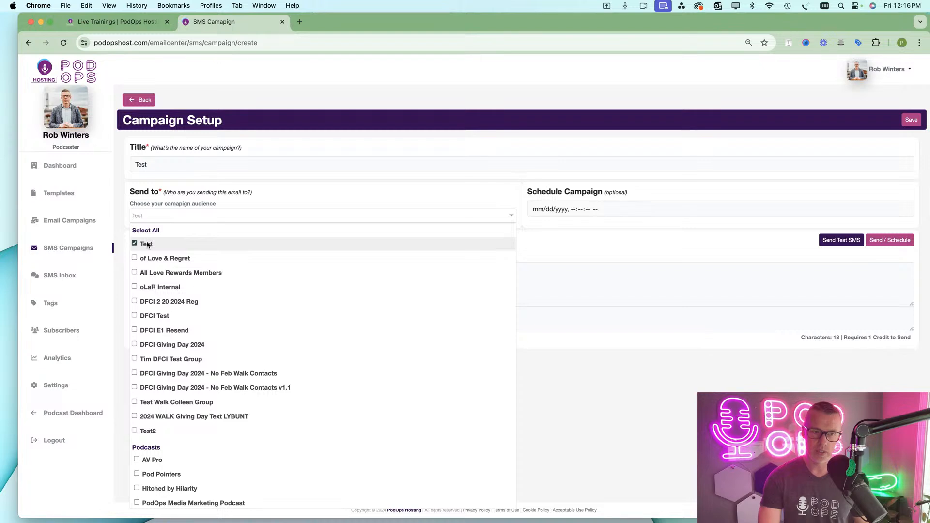
click(285, 197)
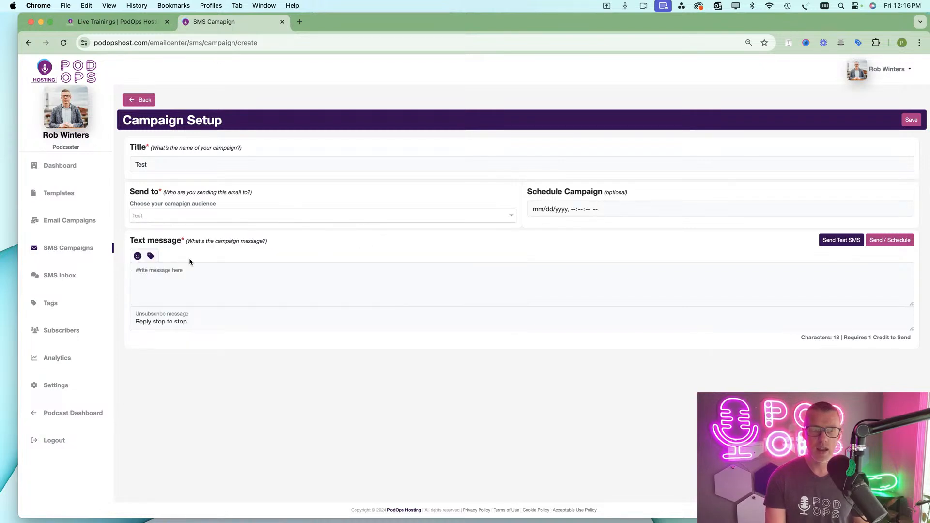
- Write "This is a test" as the SMS message and highlight the unsubscribe message below it
click(187, 283)
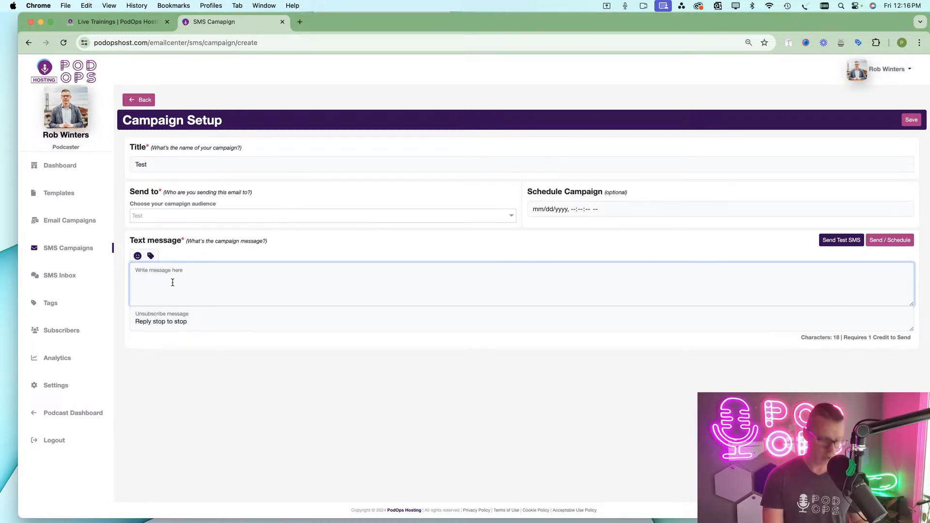
text(This is a s)
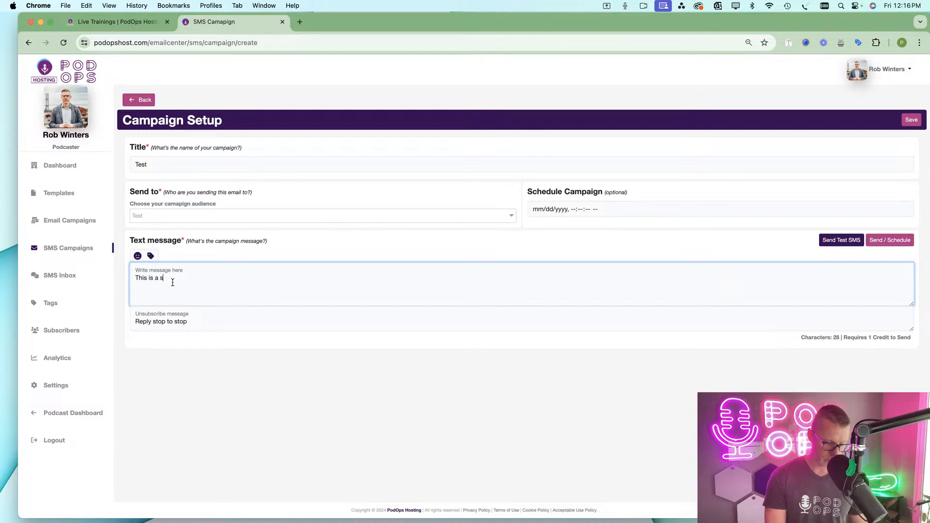
text(est)
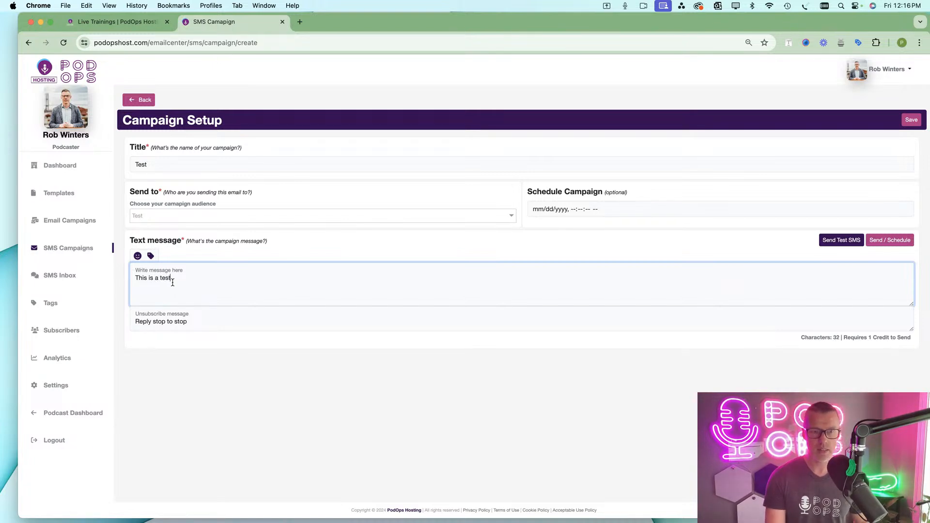
drag(196, 321, 128, 326)
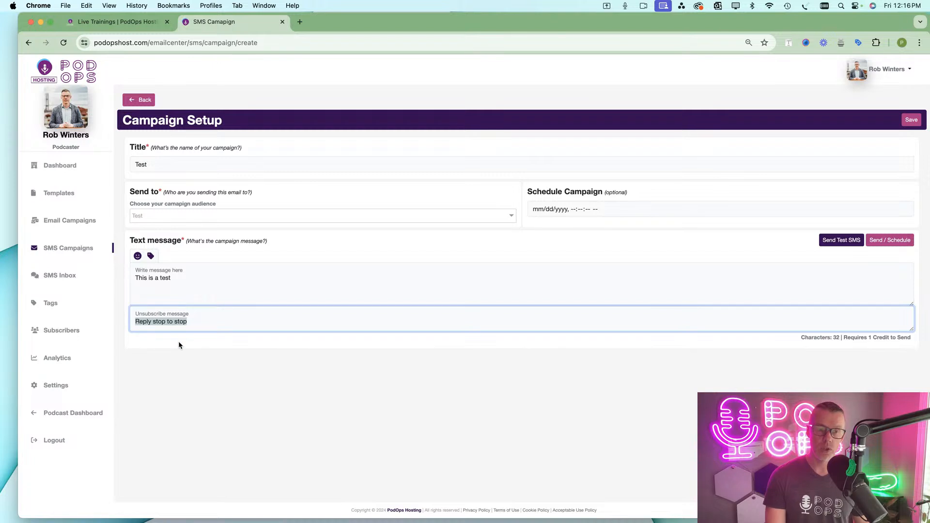
click(200, 341)
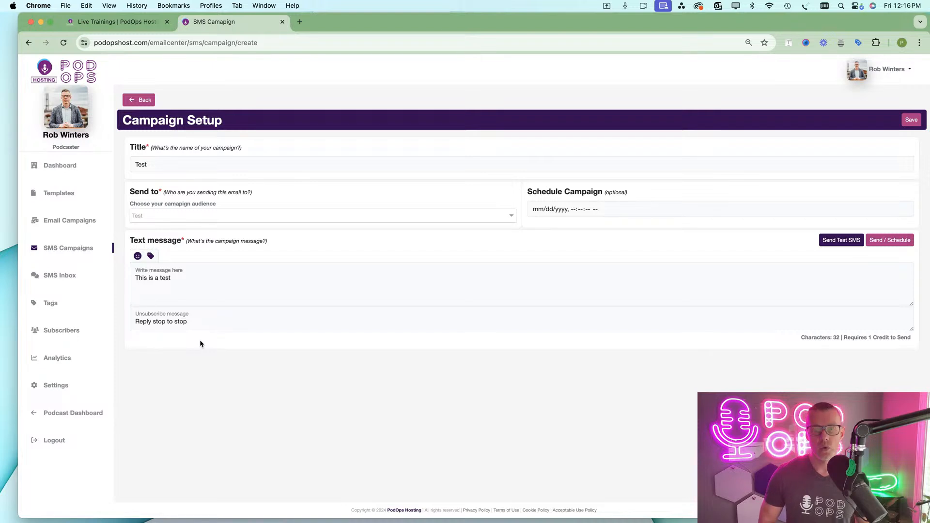
- Add a space and a smiley emoji after the text of the SMS message
click(184, 277)
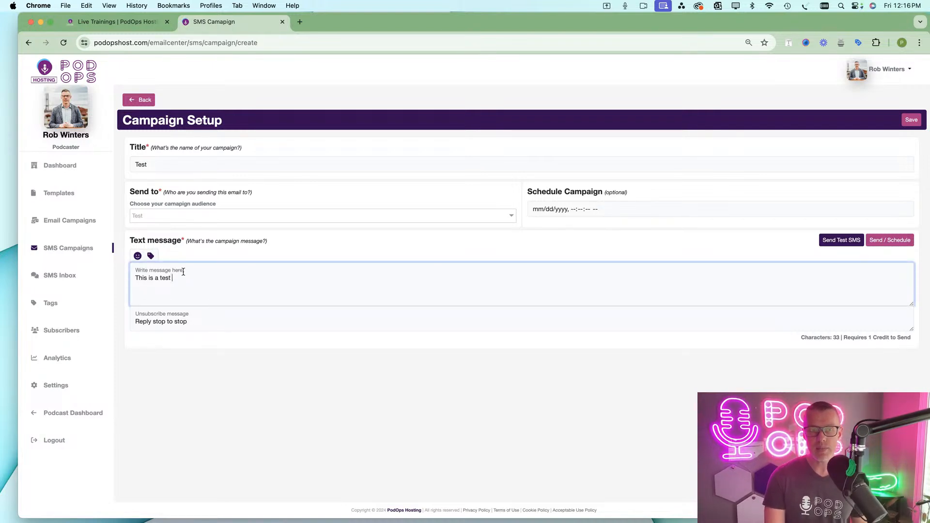
click(138, 257)
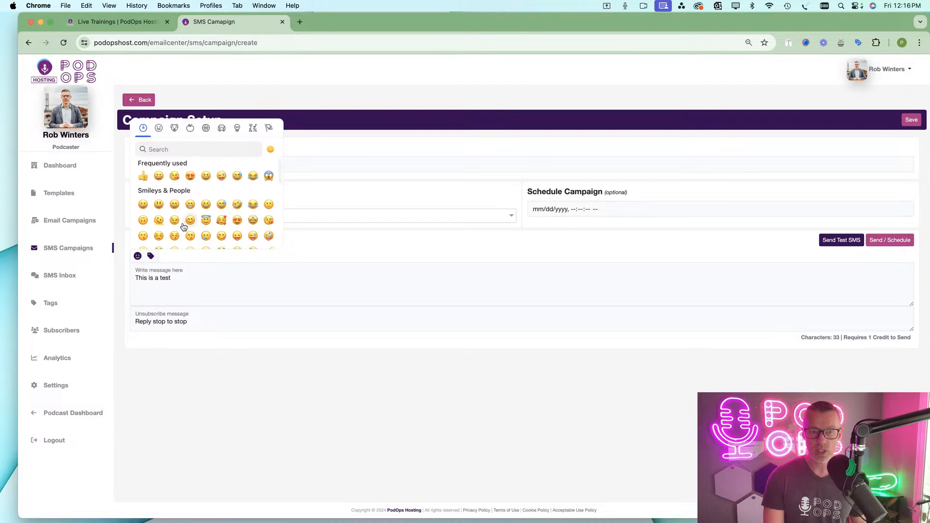
scroll(184, 227, down, 5)
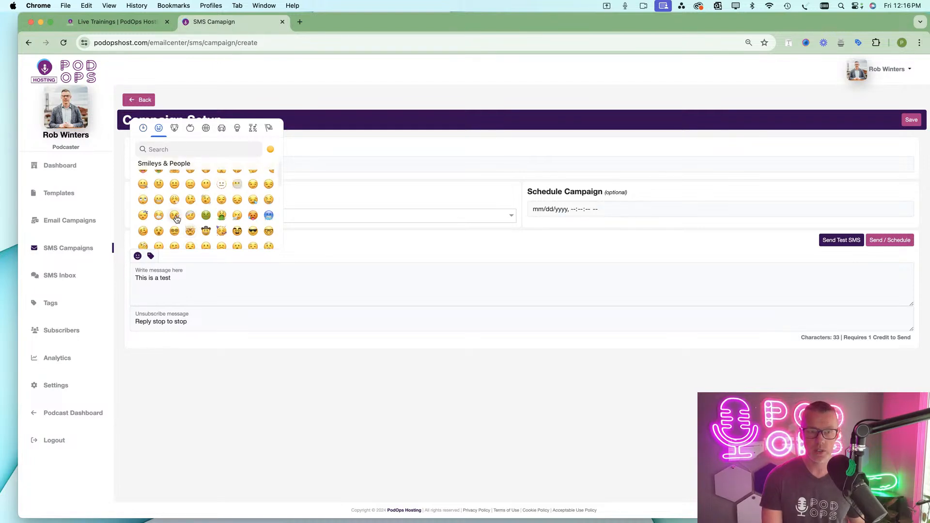
click(175, 226)
click(194, 272)
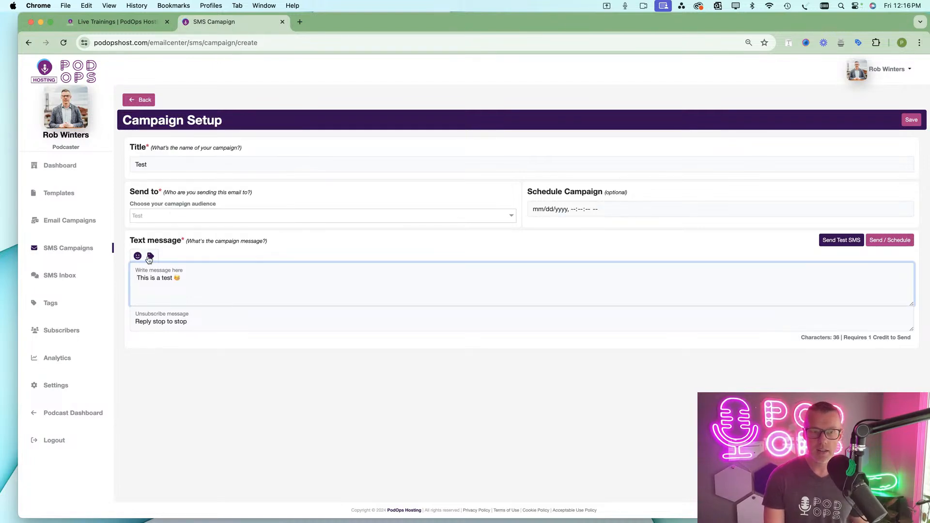
- Insert the Name merge tag and a space at the start of the SMS message, and highlight the tag
click(150, 256)
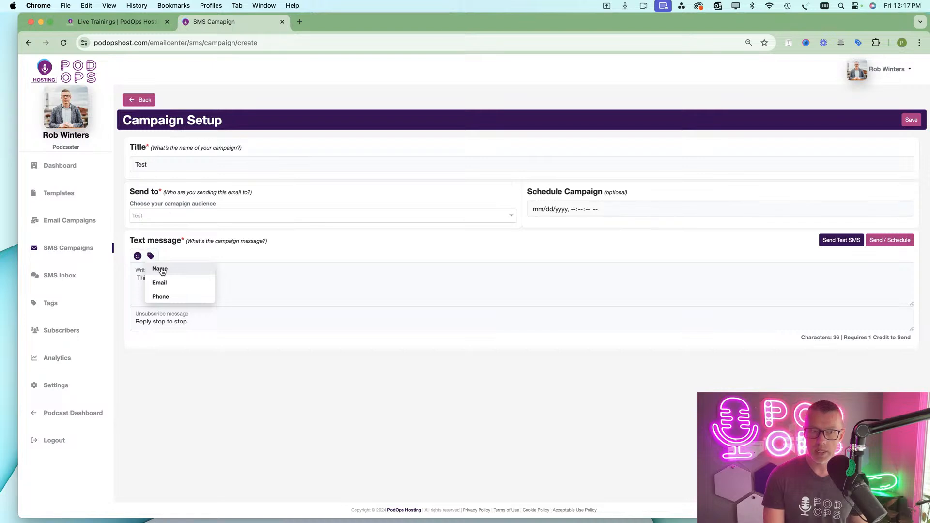
click(160, 269)
click(165, 277)
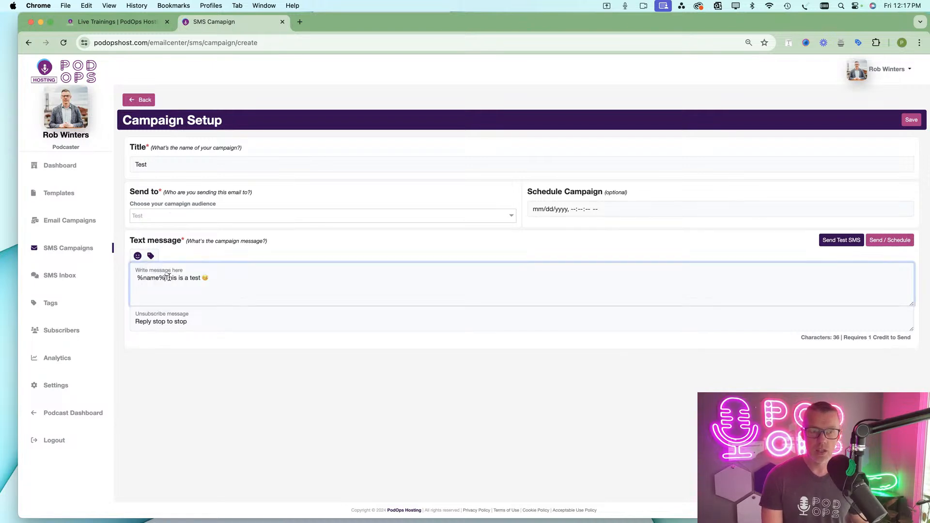
drag(165, 278, 134, 277)
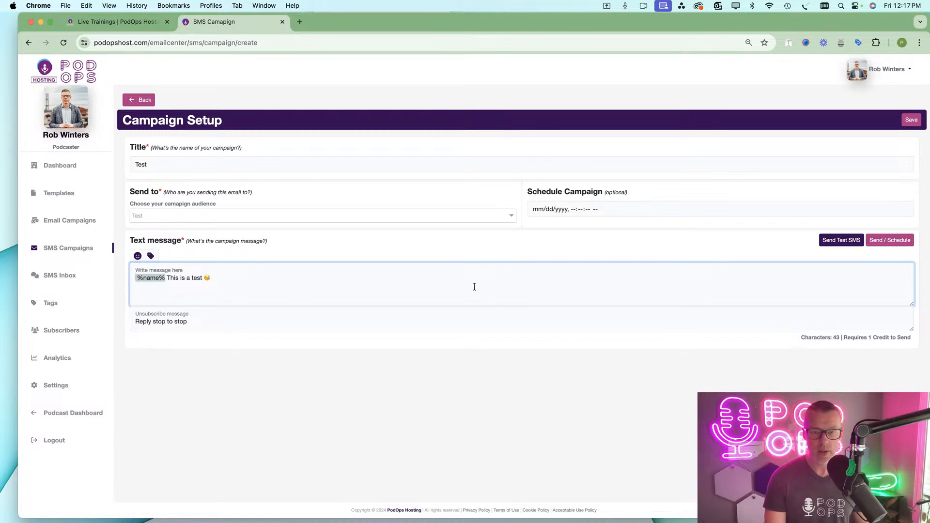
- Examine the SMS message's character count and the credits required to send it
click(788, 328)
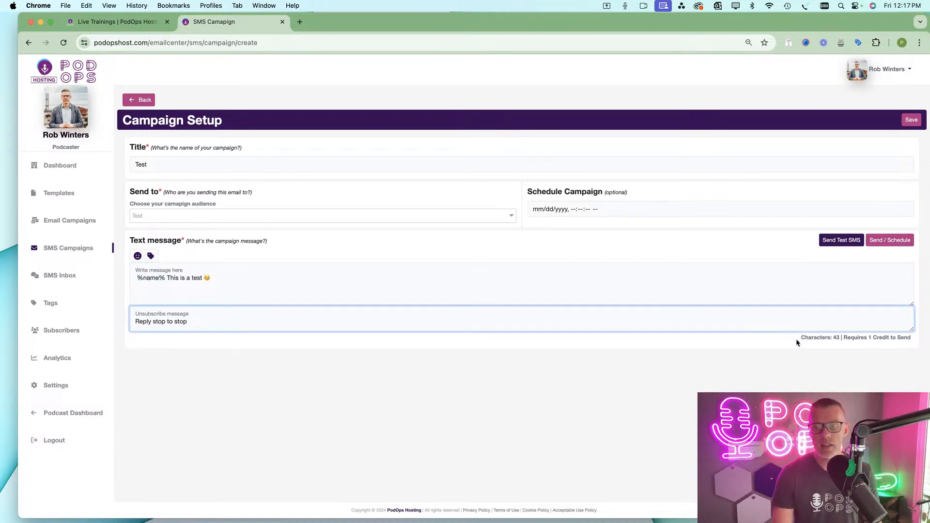
drag(797, 337, 913, 339)
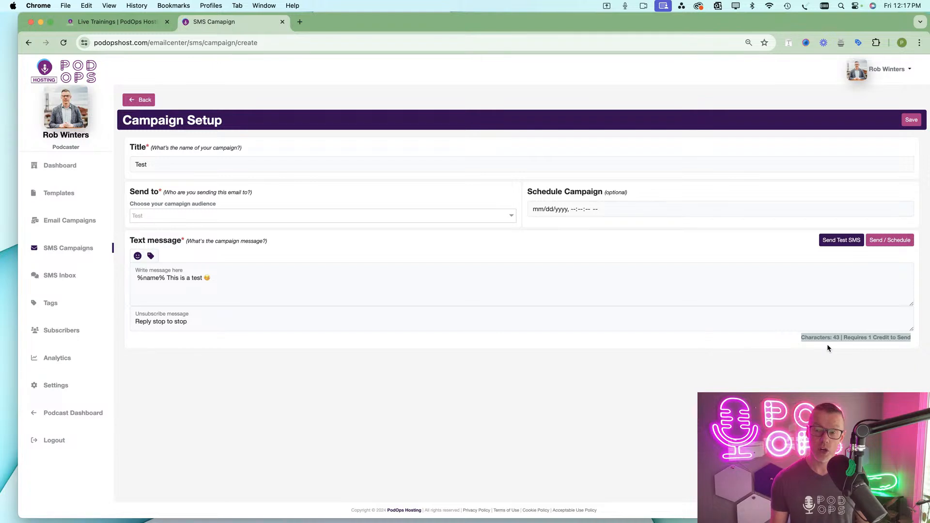
click(863, 347)
drag(851, 338, 893, 338)
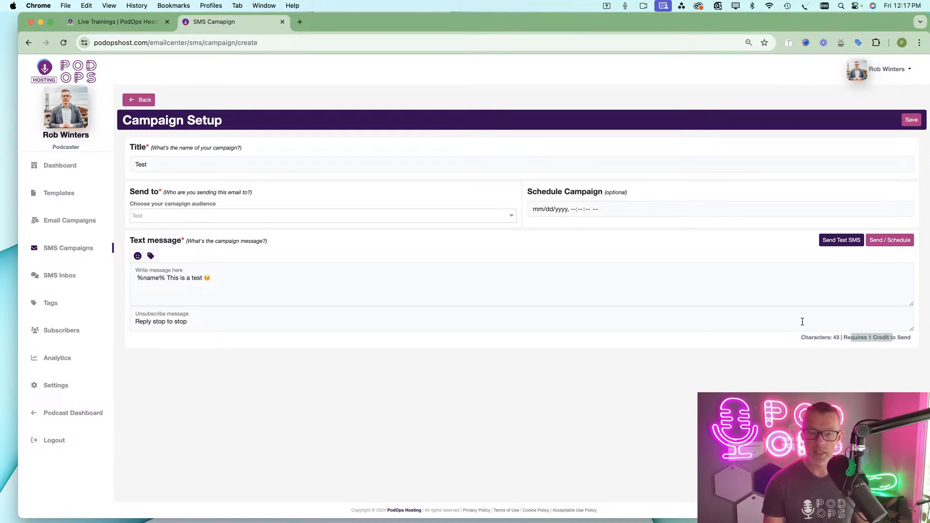
- Open the test SMS form to view its phone number field and country code lookup, and cancel without sending
click(571, 297)
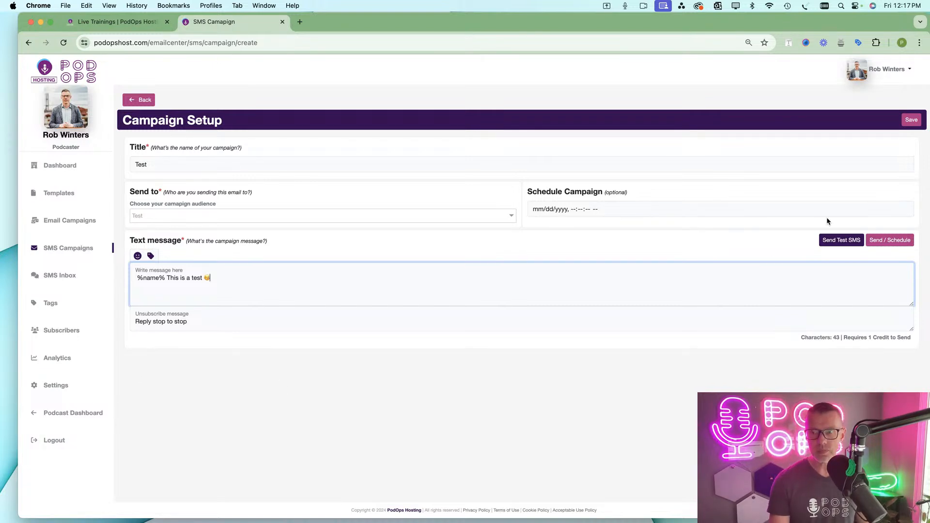
click(834, 239)
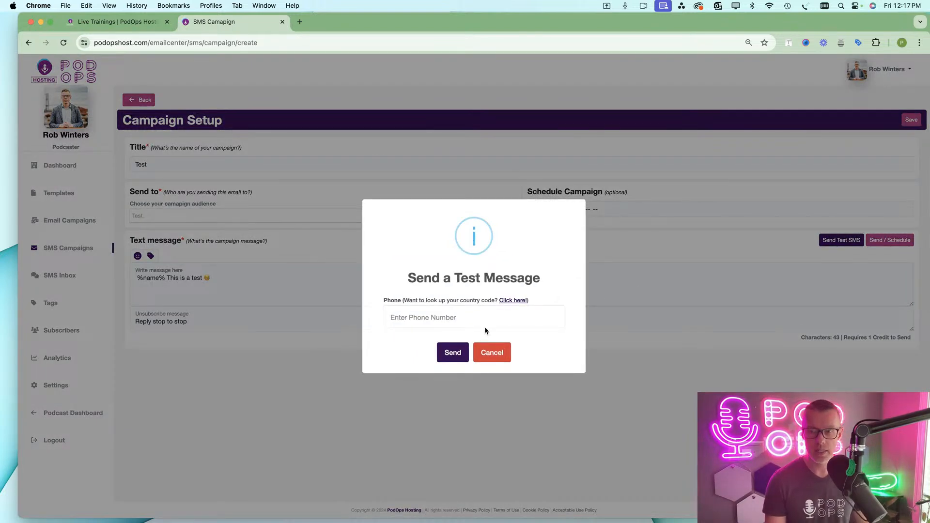
click(478, 318)
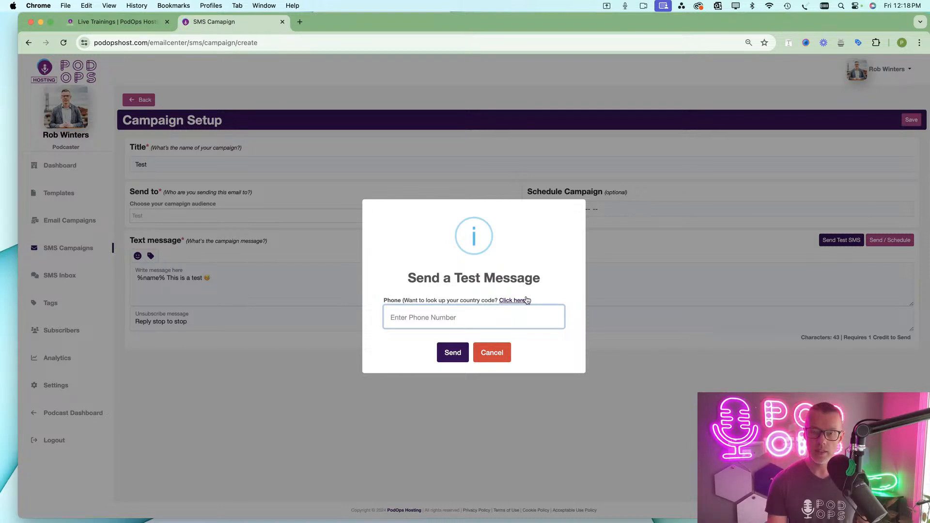
click(508, 300)
click(486, 319)
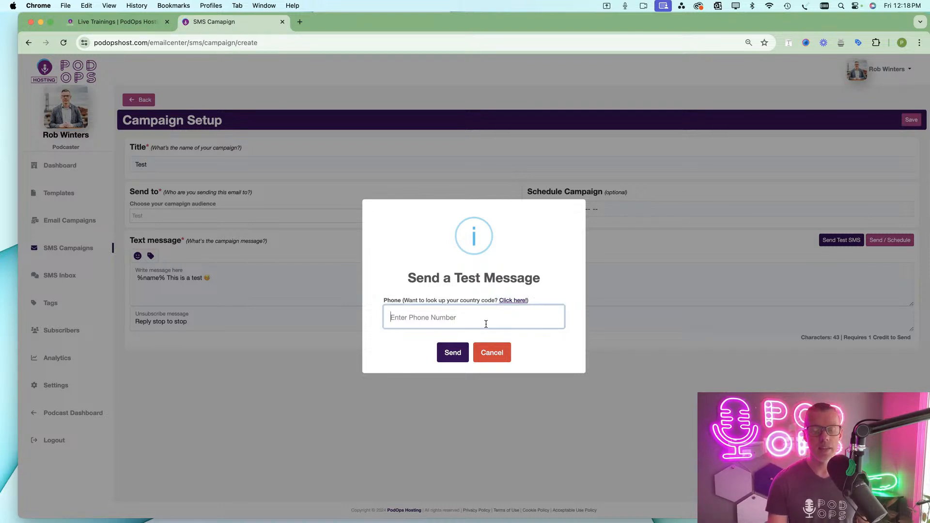
click(495, 354)
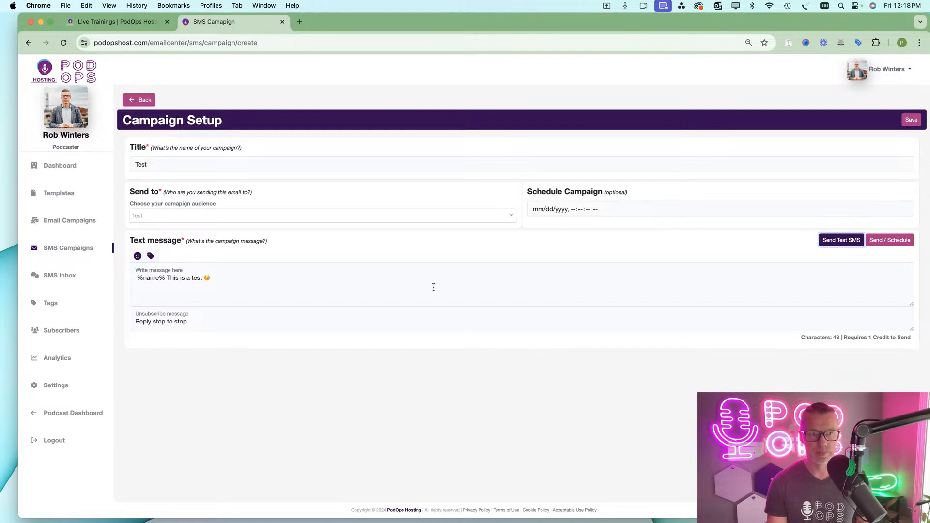
- View the overview of the newest sent SMS campaign, JimmyFund Walk 2024 Message 3, highlighting its dates and message text, and return to the campaign list
click(76, 249)
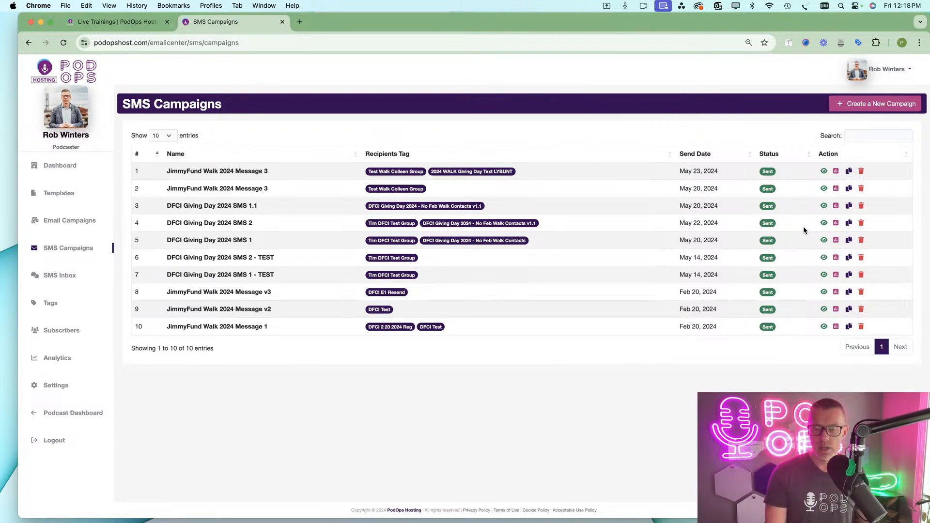
click(823, 172)
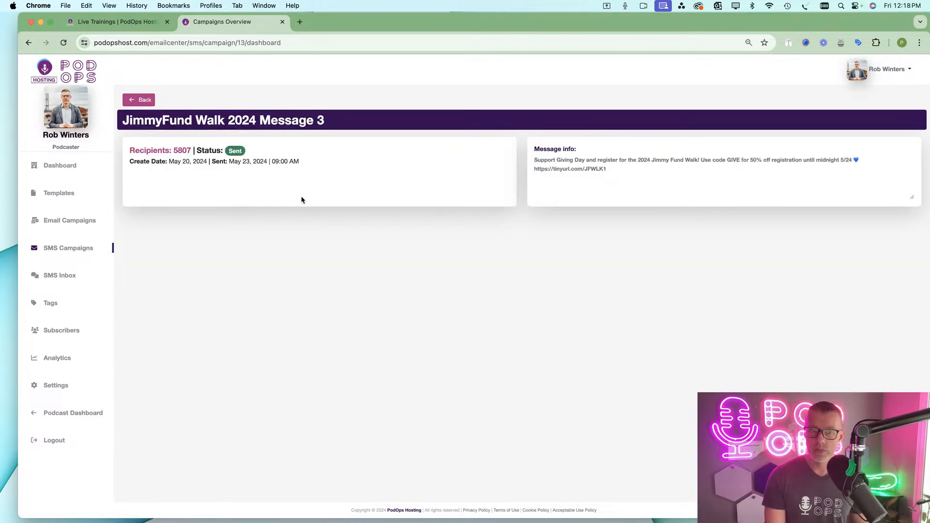
drag(304, 162, 168, 161)
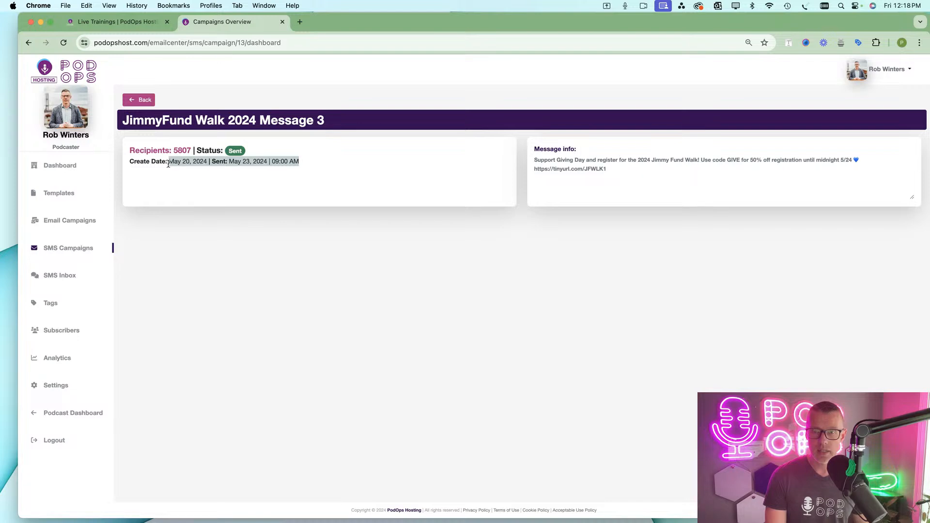
drag(604, 168, 531, 160)
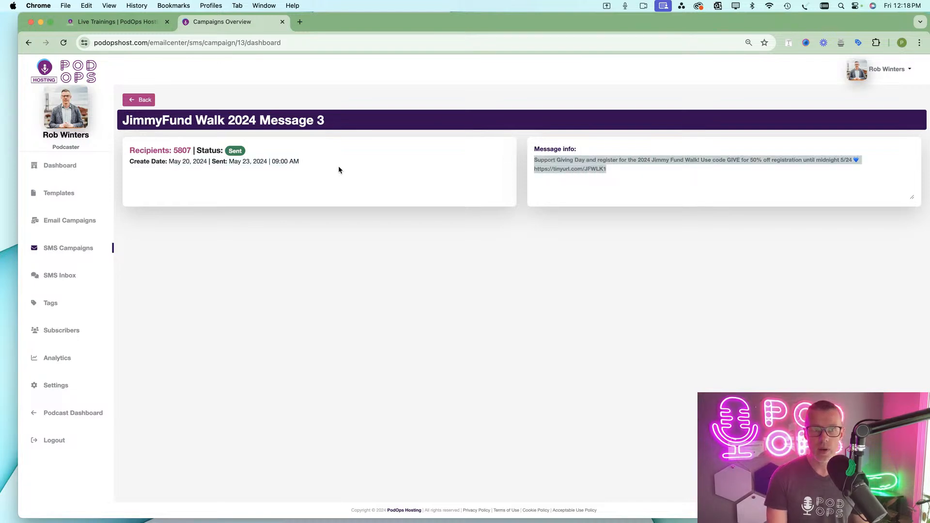
click(139, 103)
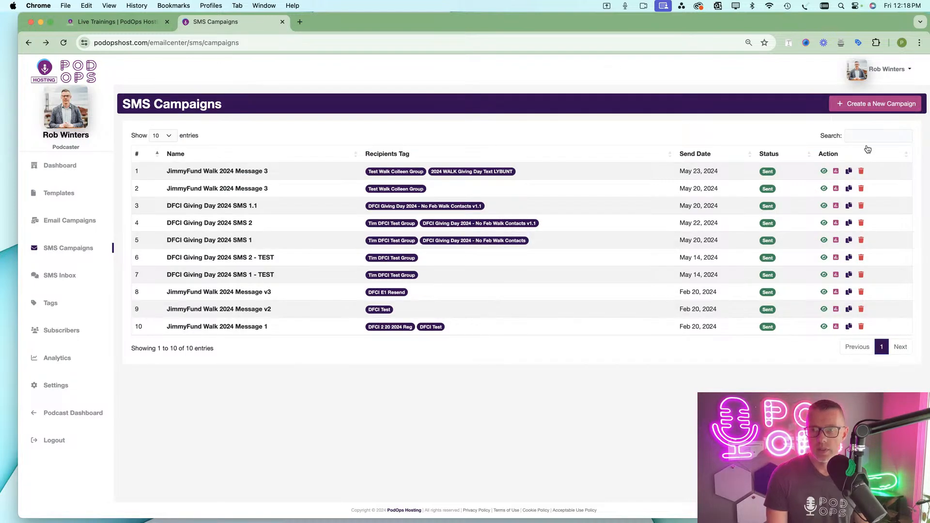
- Examine the JimmyFund Walk 2024 Message v2 campaign's delivered, bounced and opt-out figures and its recipients activity report
click(837, 310)
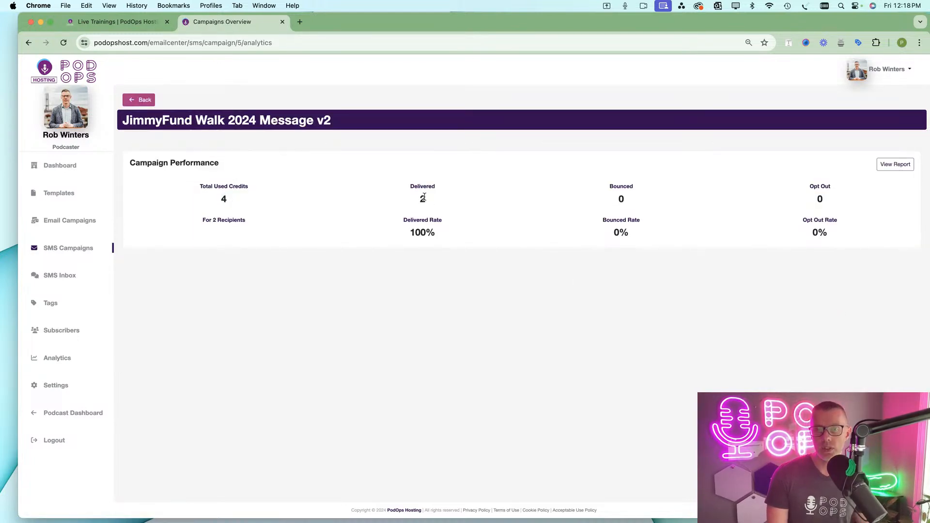
drag(427, 201, 398, 202)
drag(633, 203, 591, 203)
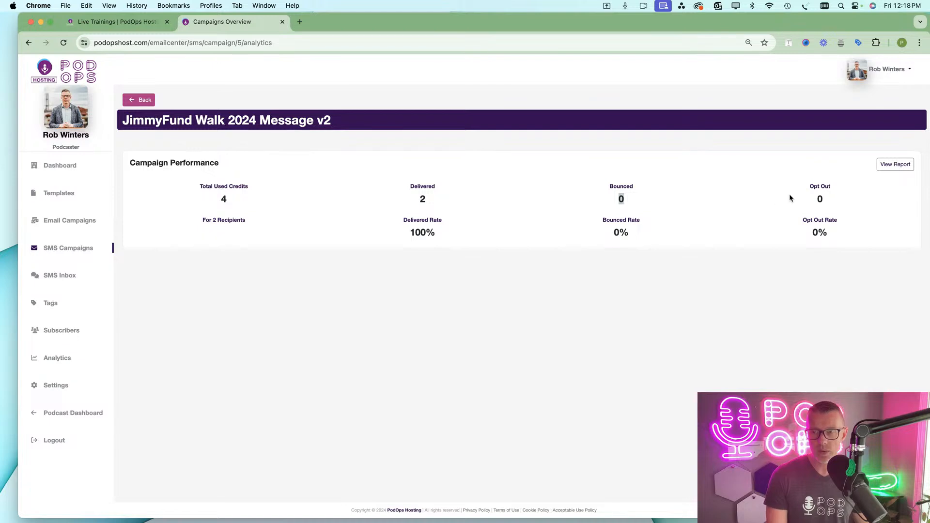
drag(826, 199, 804, 203)
click(896, 165)
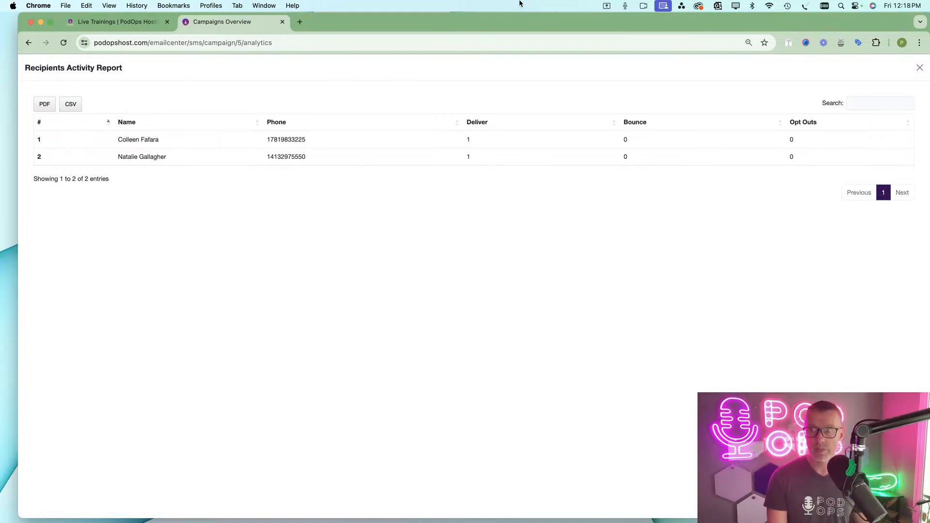
click(920, 68)
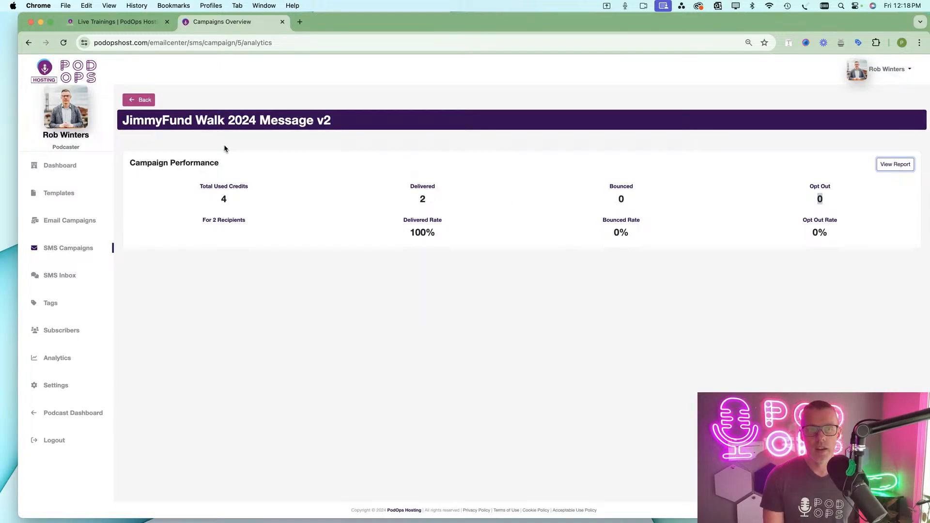
- Return to the SMS campaign list and duplicate the JimmyFund Walk 2024 Message 3 campaign sent May 23, 2024
click(138, 99)
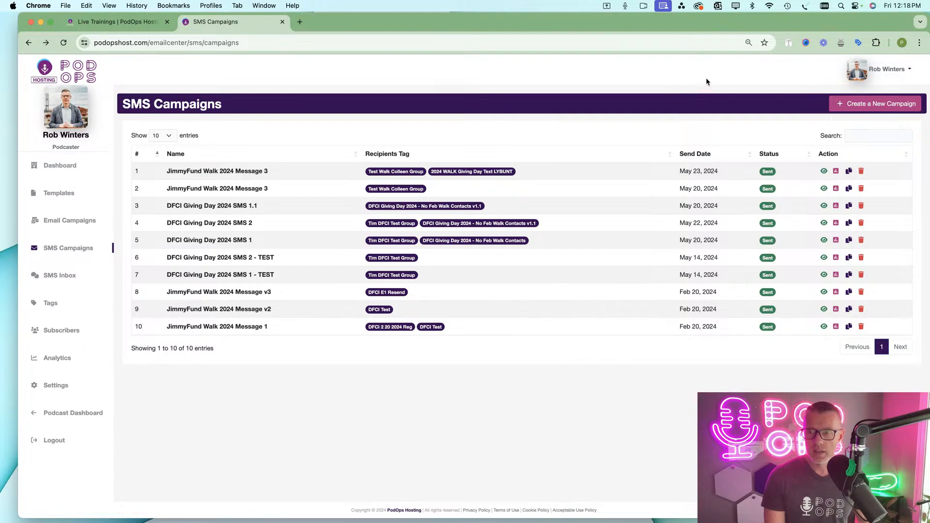
click(849, 173)
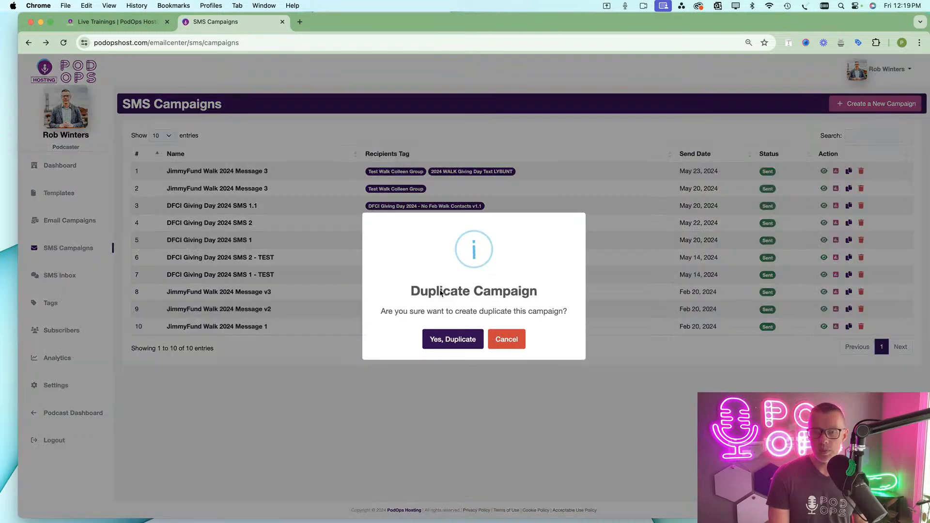
click(448, 341)
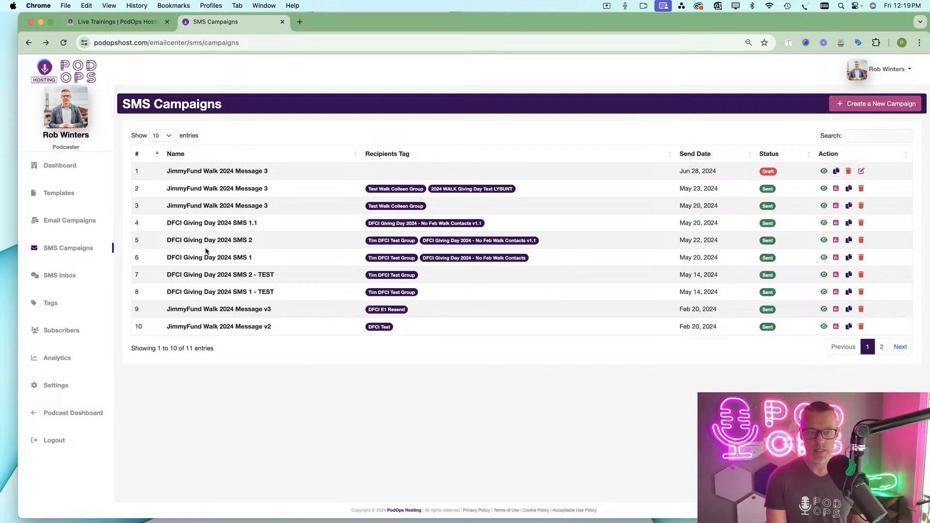
- Send "This is a tst" followed by a kissing-face emoji in the SMS Inbox conversation that contains "Hello!"
click(72, 280)
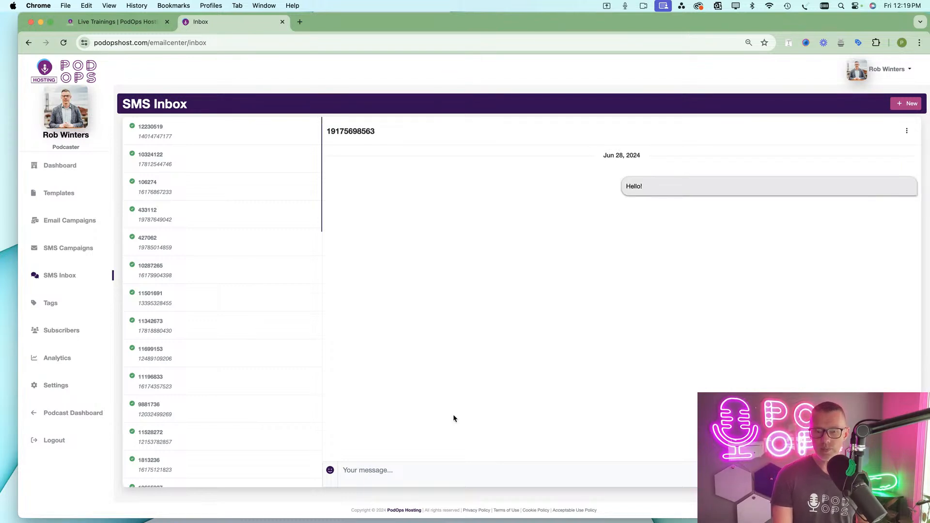
click(410, 471)
text(Thi)
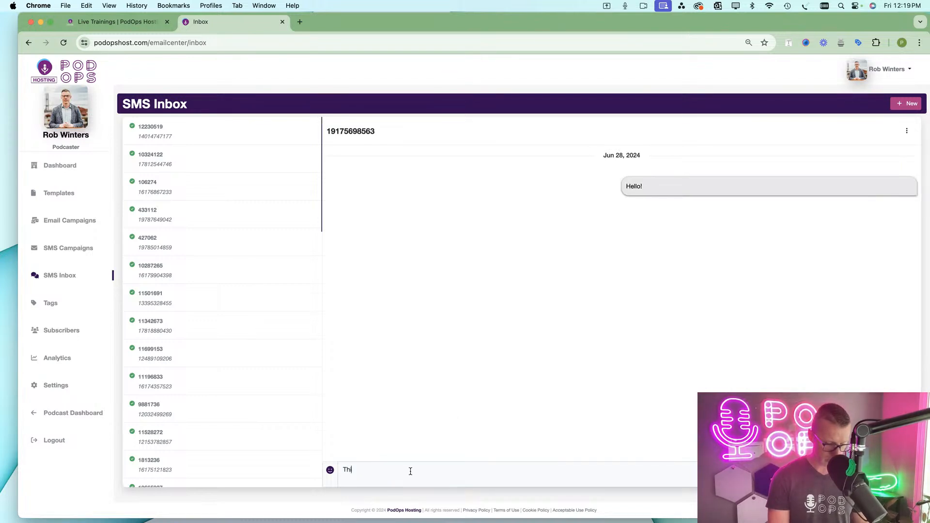
text(s is a tst)
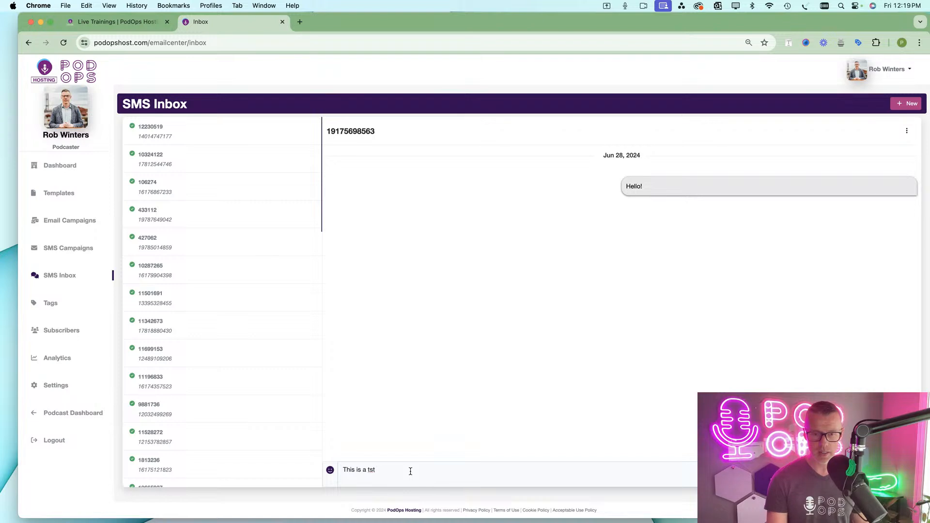
click(330, 470)
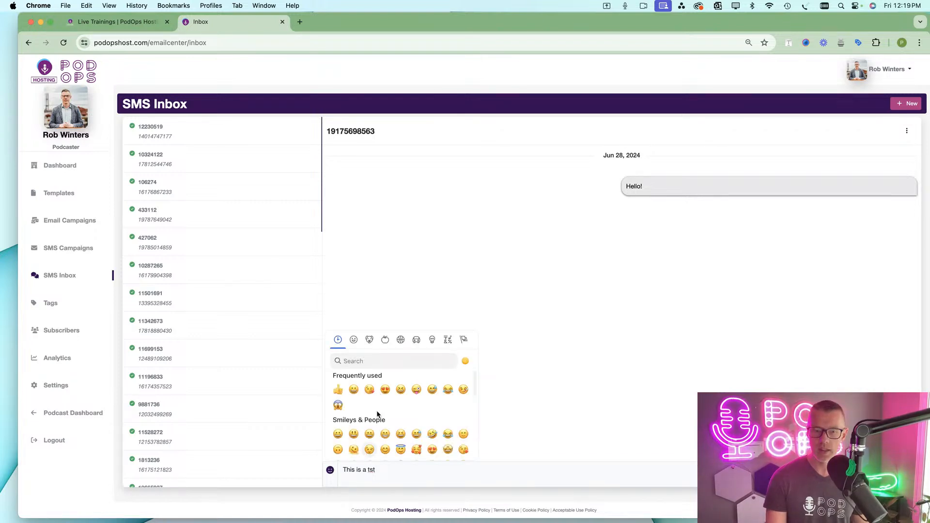
click(369, 390)
key(Return)
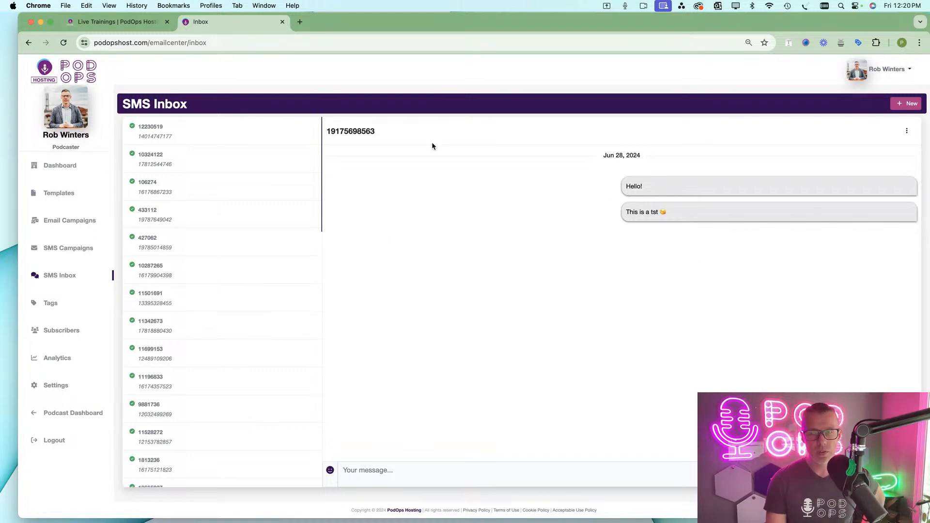
- Look through the SMS Inbox conversations, reload the page, and open the unread conversation from the unknown subscriber
scroll(232, 446, down, 10)
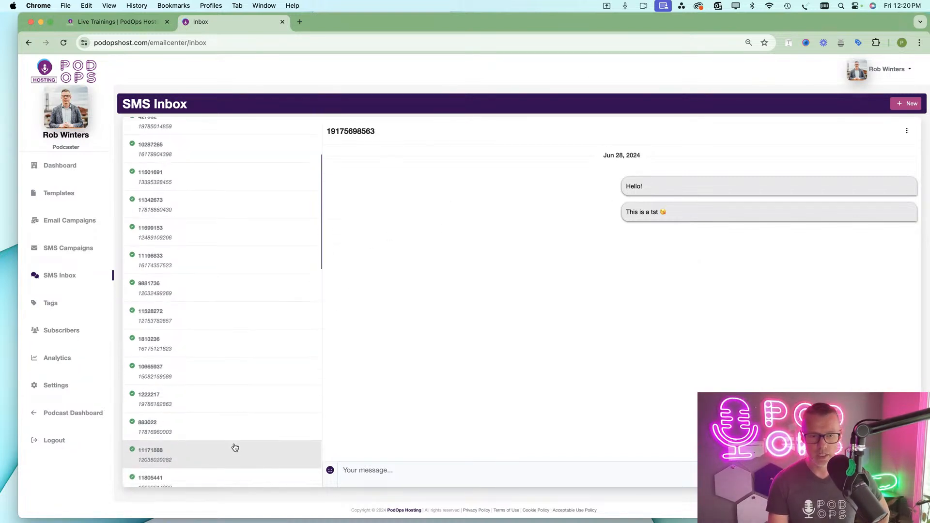
scroll(256, 384, up, 10)
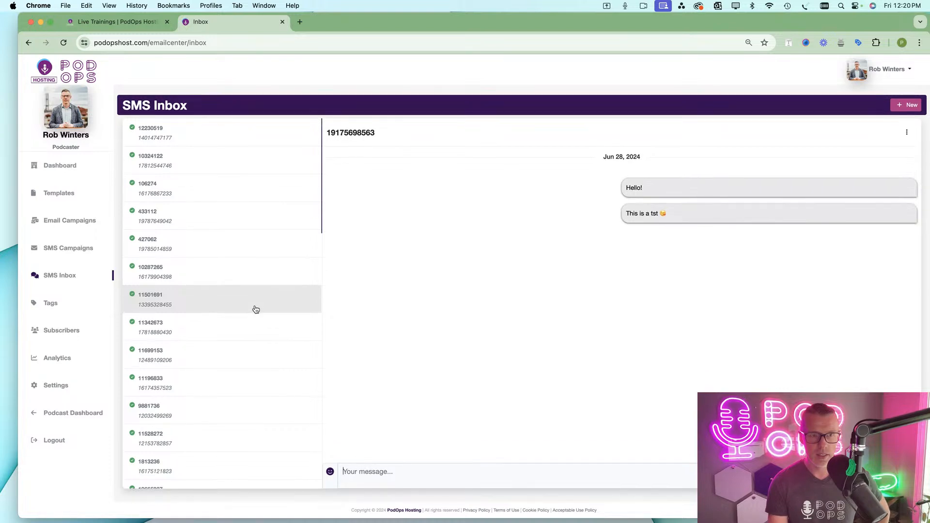
click(62, 43)
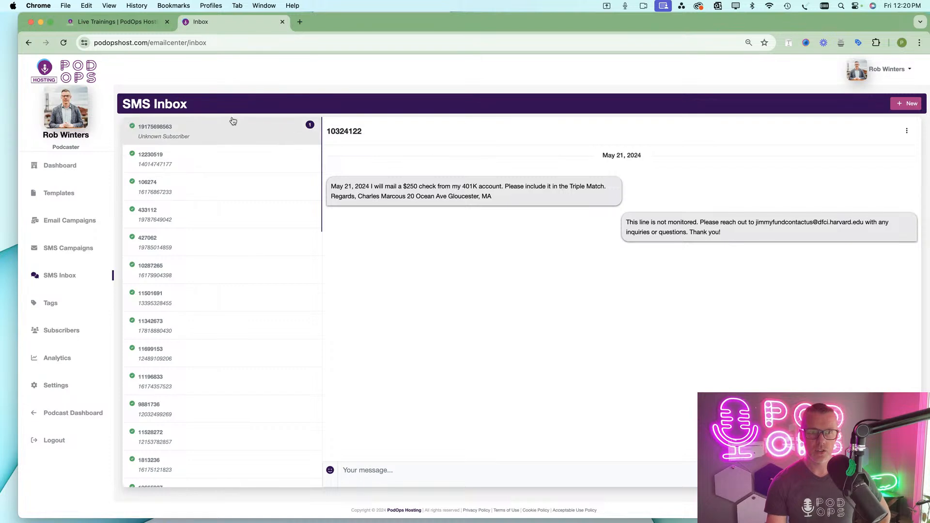
click(288, 135)
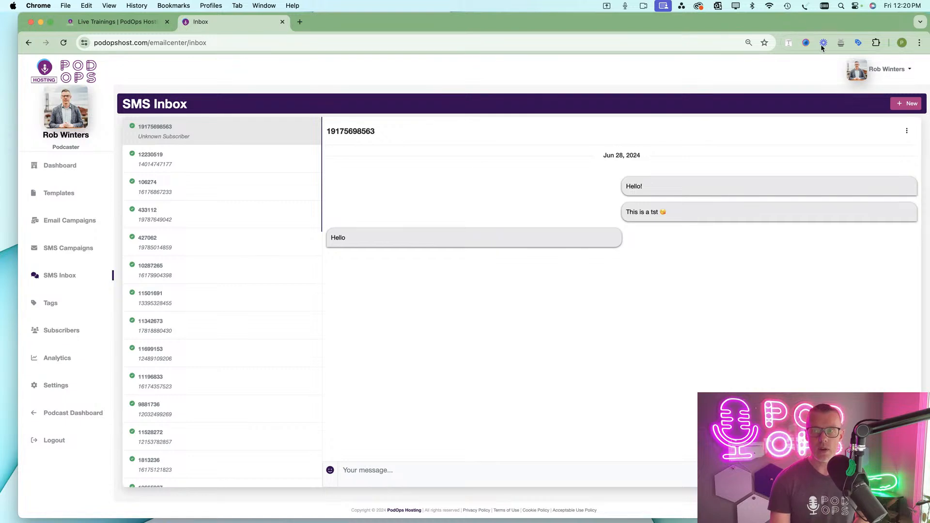
- Open the form for a new SMS conversation, tick the texting permission statement, and close the form without adding a contact
click(903, 104)
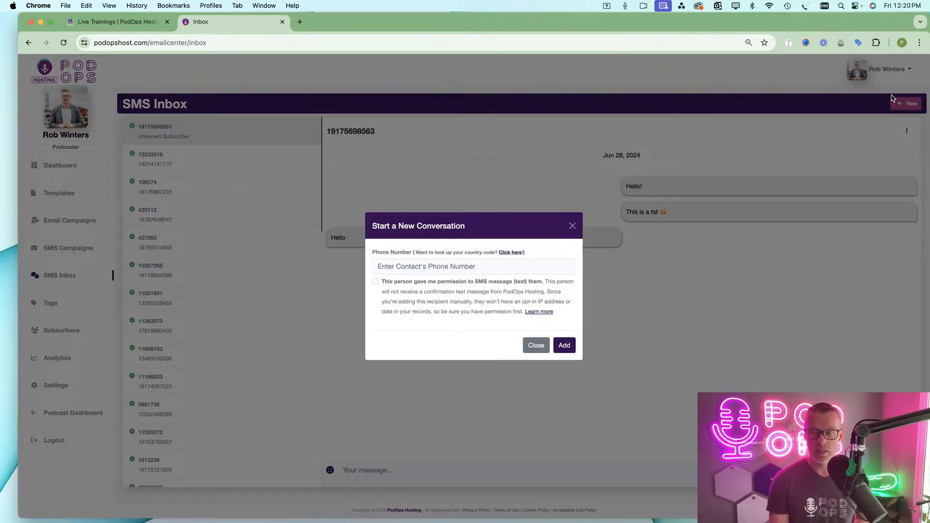
click(445, 268)
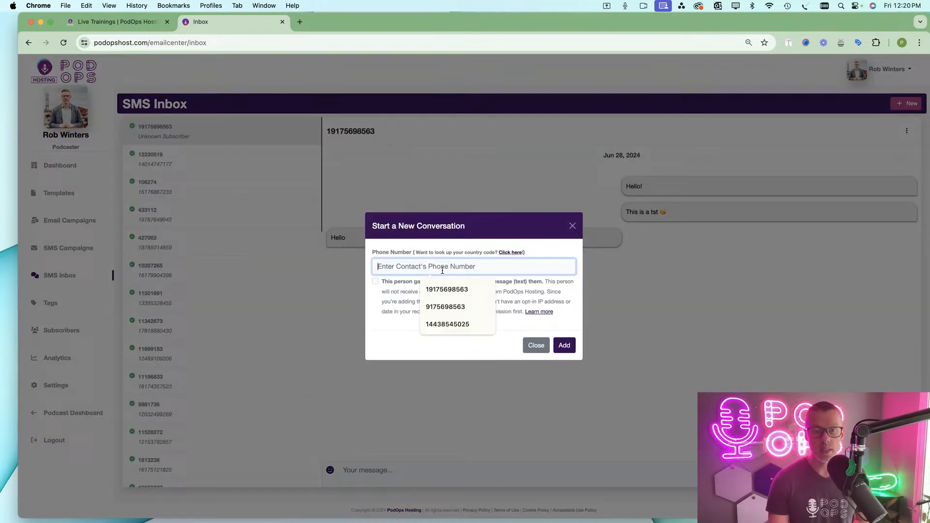
click(394, 294)
click(375, 281)
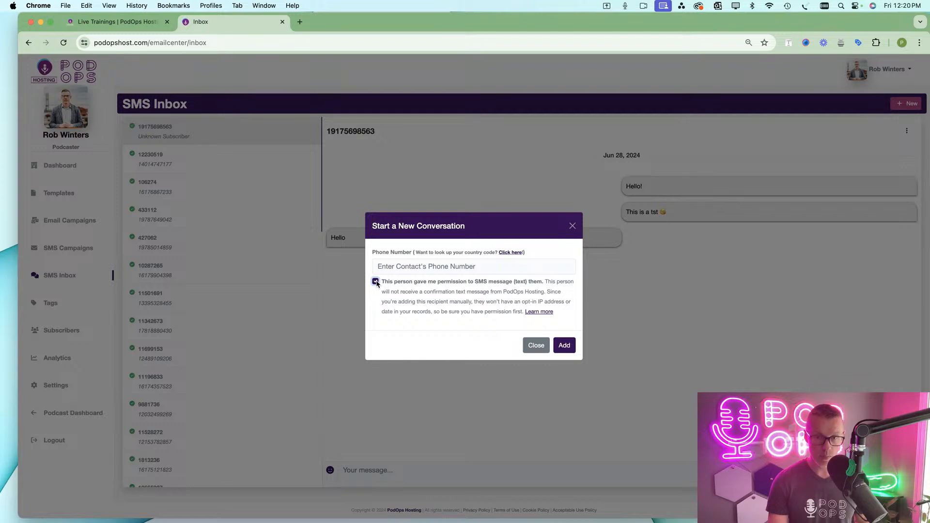
click(536, 346)
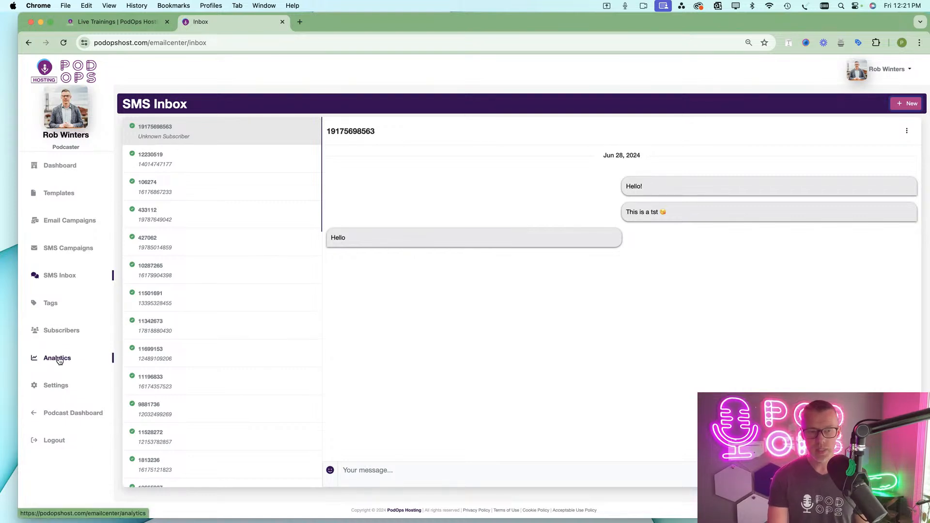
- Open the email campaign analytics reports and view the list of campaigns that can be included in the report
click(58, 358)
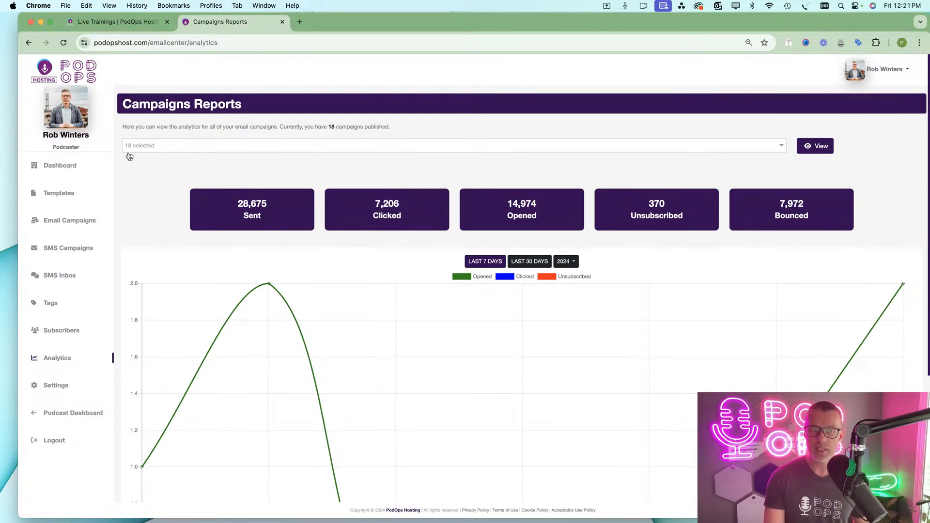
click(170, 150)
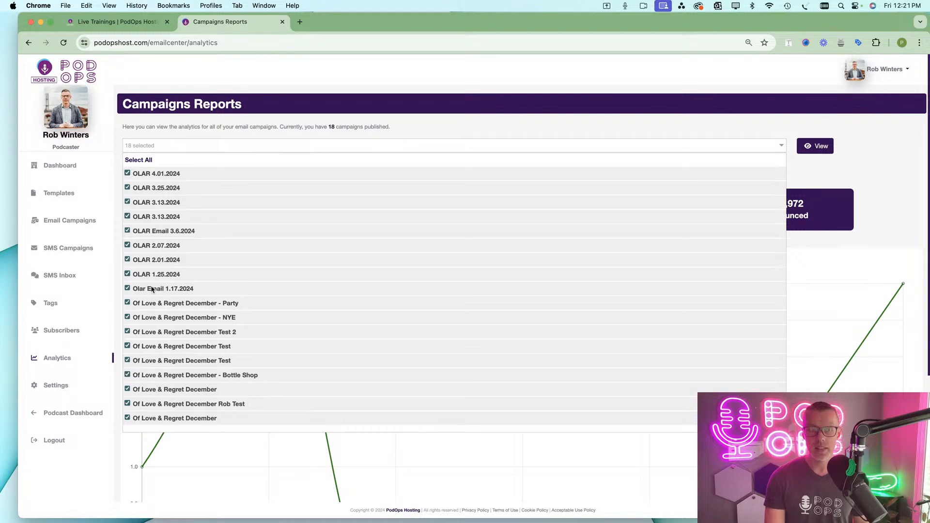
click(186, 146)
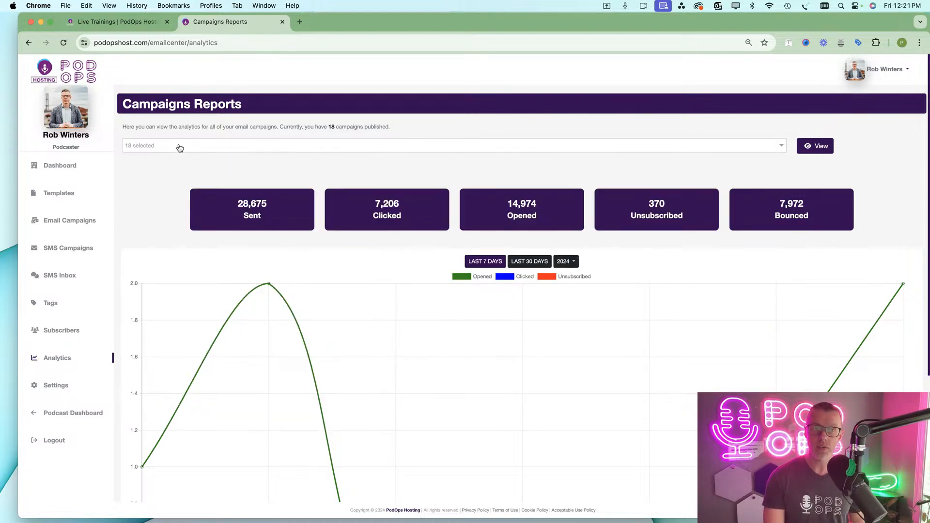
click(160, 150)
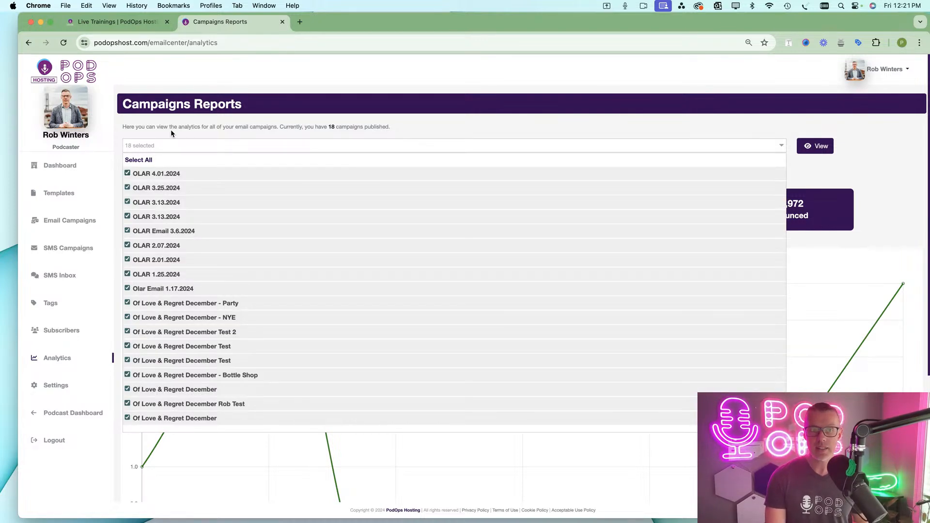
click(171, 129)
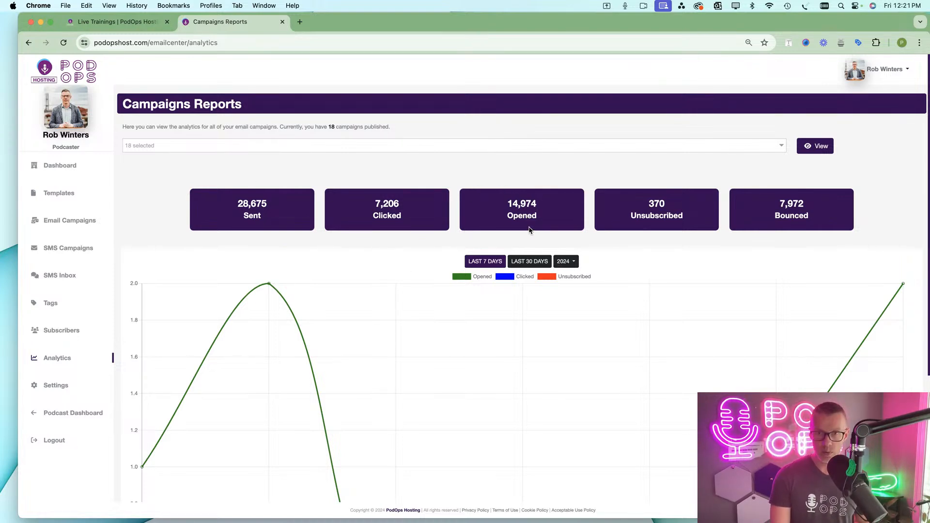
- Review the last-7-days chart of opened, clicked and unsubscribed emails in the campaign reports
scroll(547, 210, down, 4)
scroll(549, 213, down, 1)
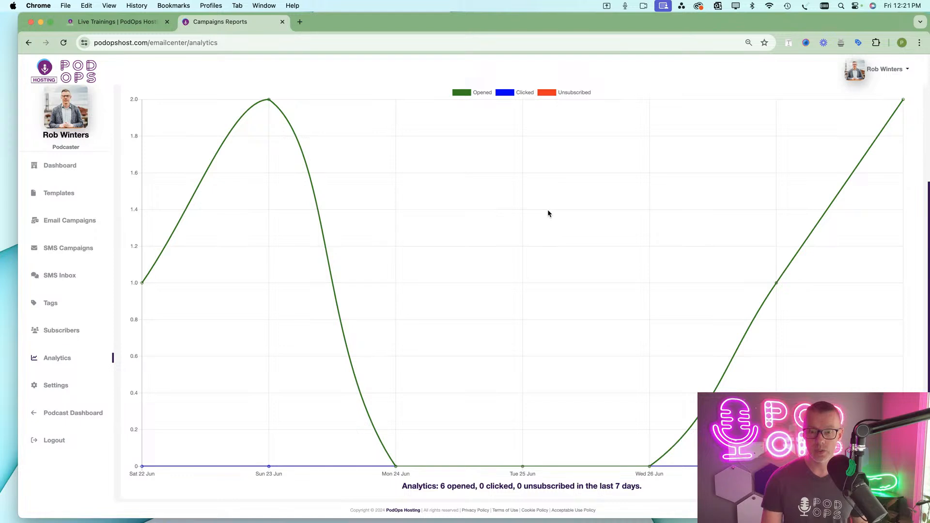
scroll(548, 213, up, 5)
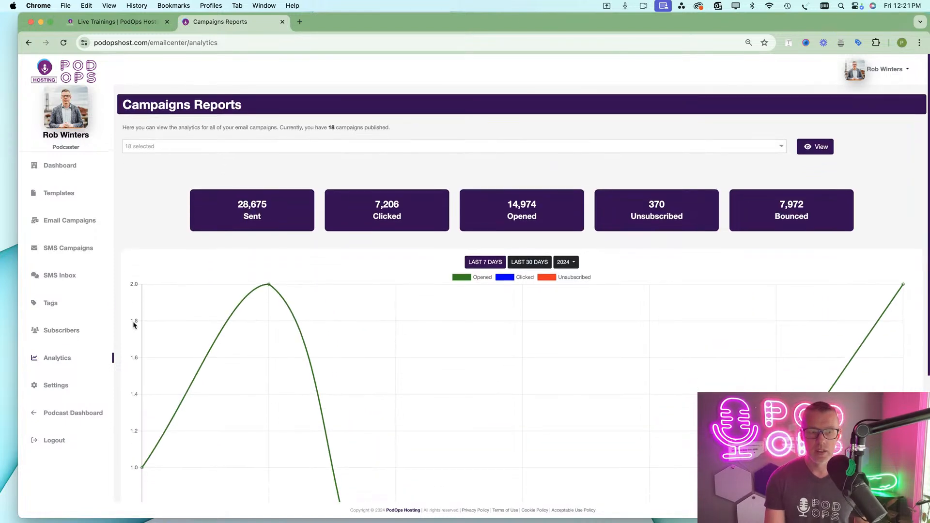
- Open the settings and review the email sender account and the current number in the SMS account settings
click(58, 385)
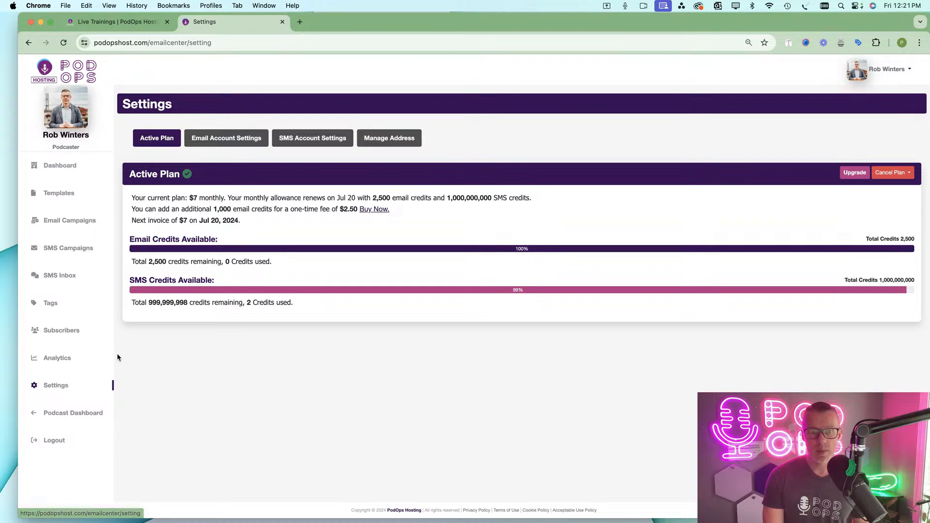
click(242, 147)
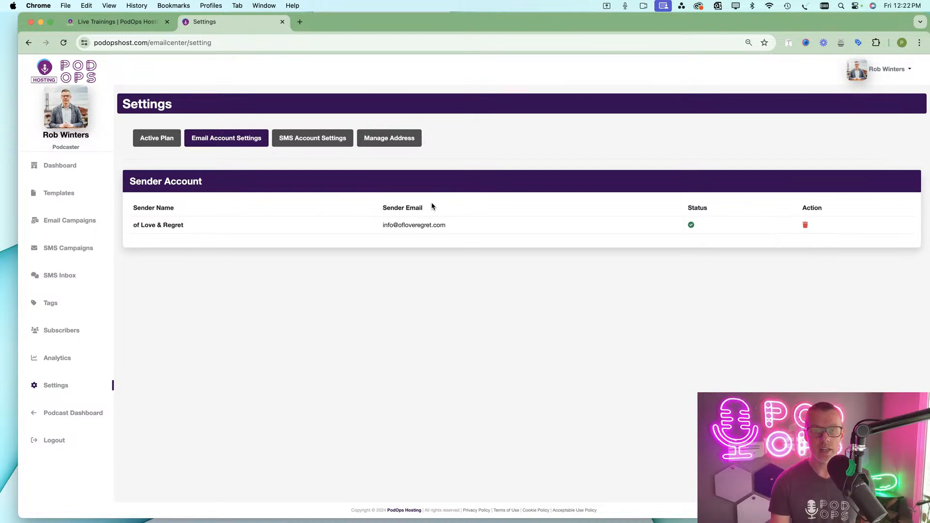
drag(454, 224, 375, 223)
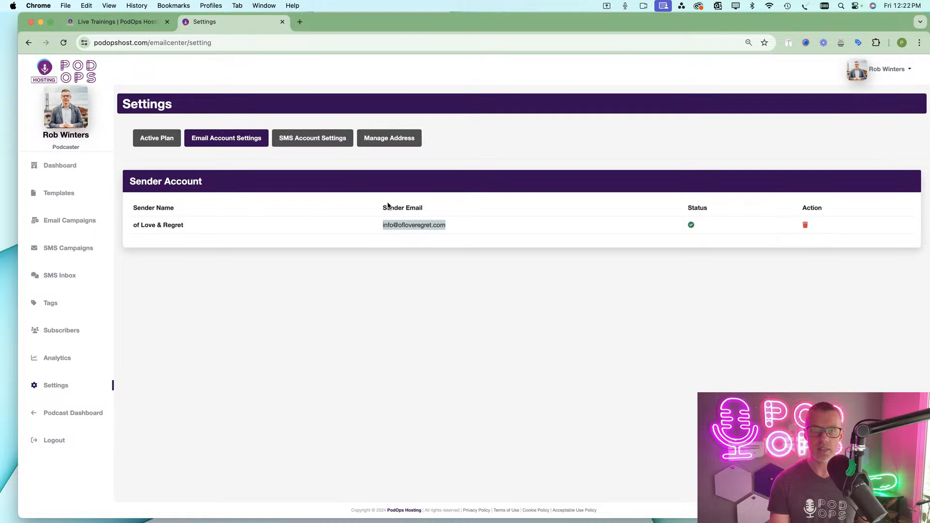
click(682, 227)
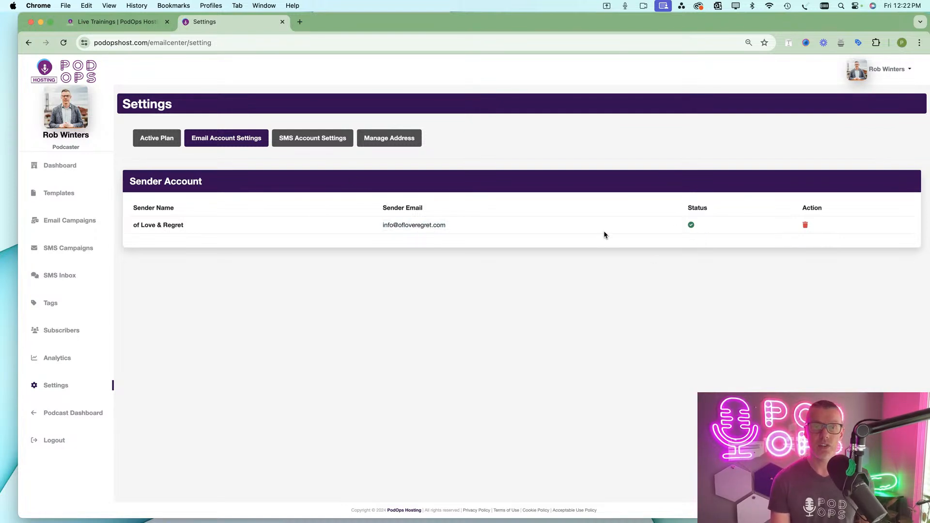
click(305, 143)
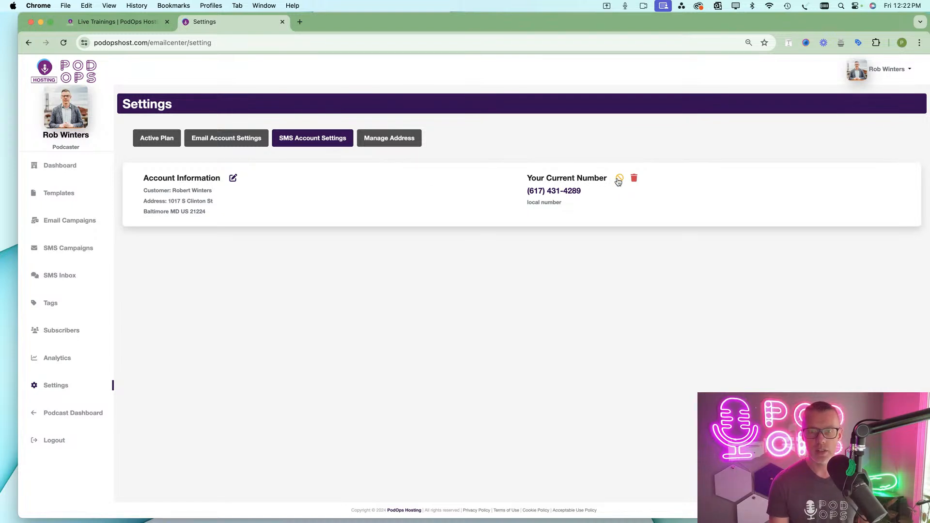
drag(581, 191, 523, 193)
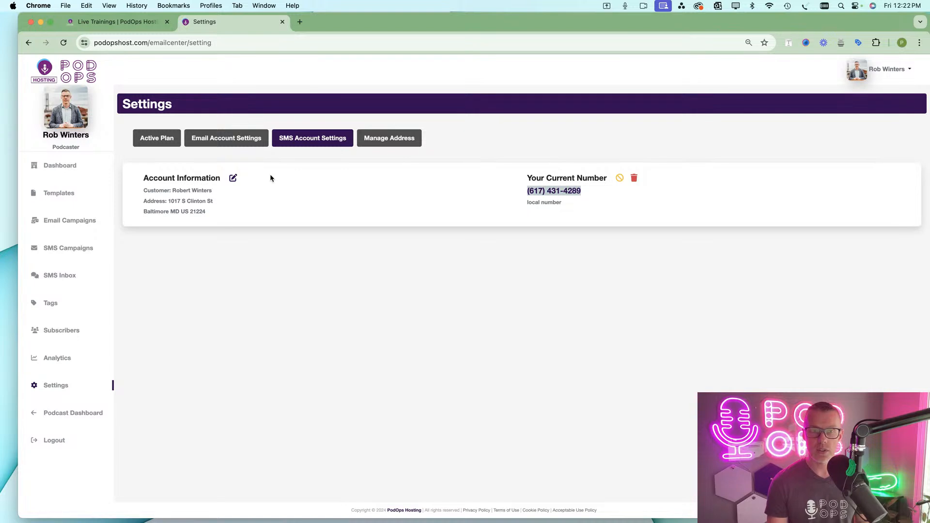
- Open the address management settings and review the primary address without changing it
click(394, 139)
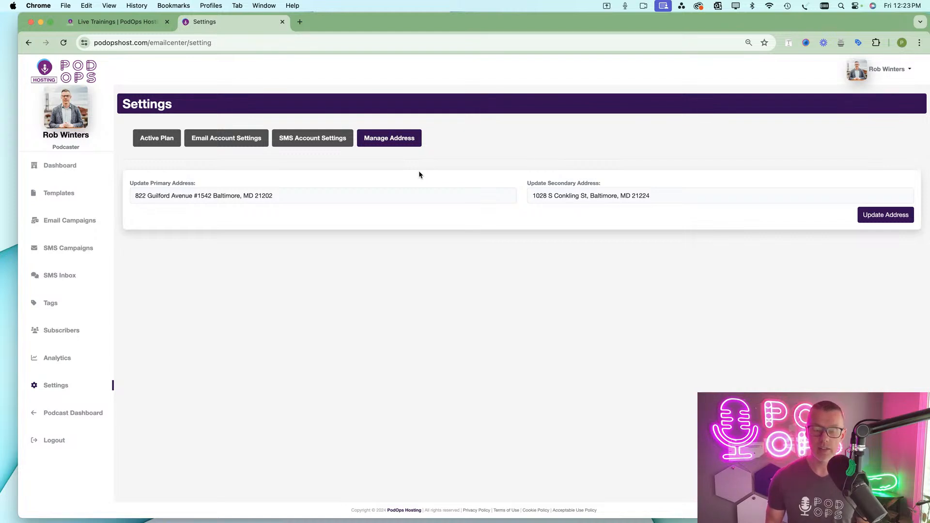
click(286, 194)
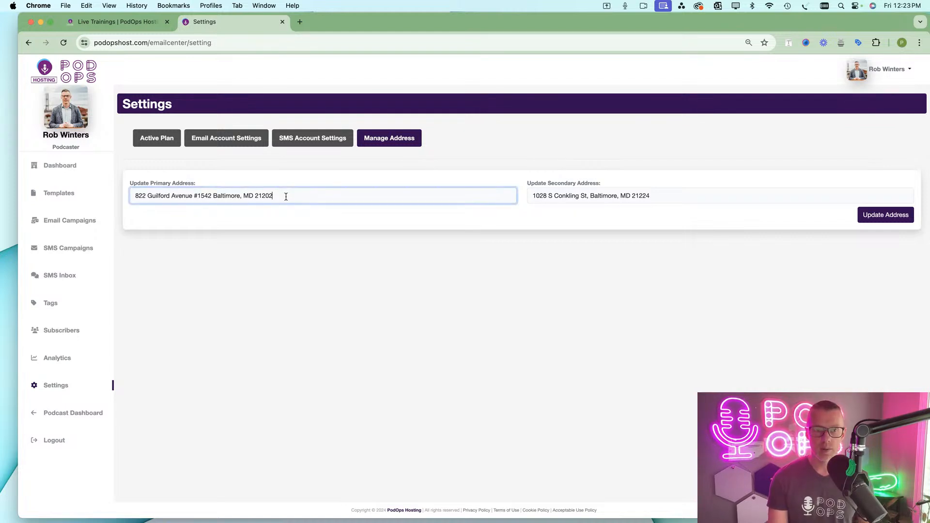
drag(287, 195, 122, 194)
click(192, 234)
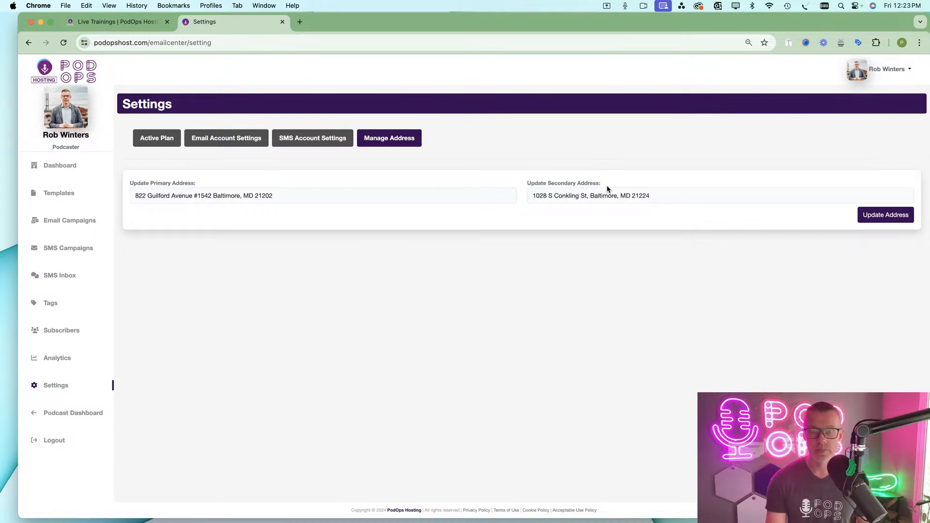
drag(290, 196, 183, 195)
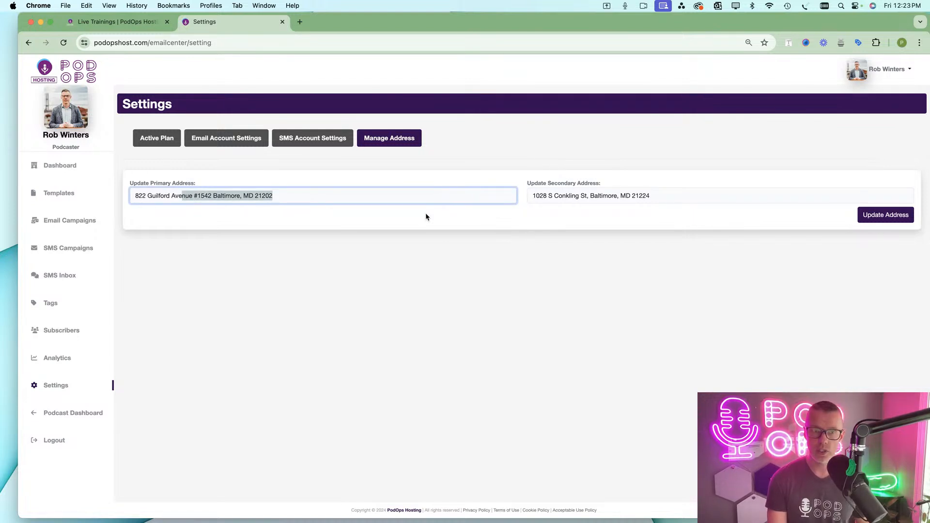
- Open the upgrade plans from the active plan and examine the contact ranges and the Email plan's monthly email allowance
click(154, 139)
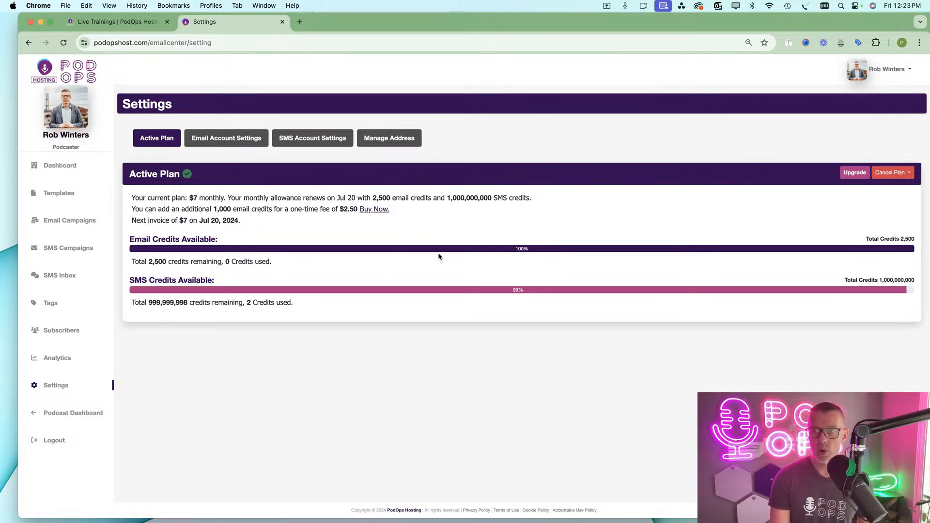
click(854, 175)
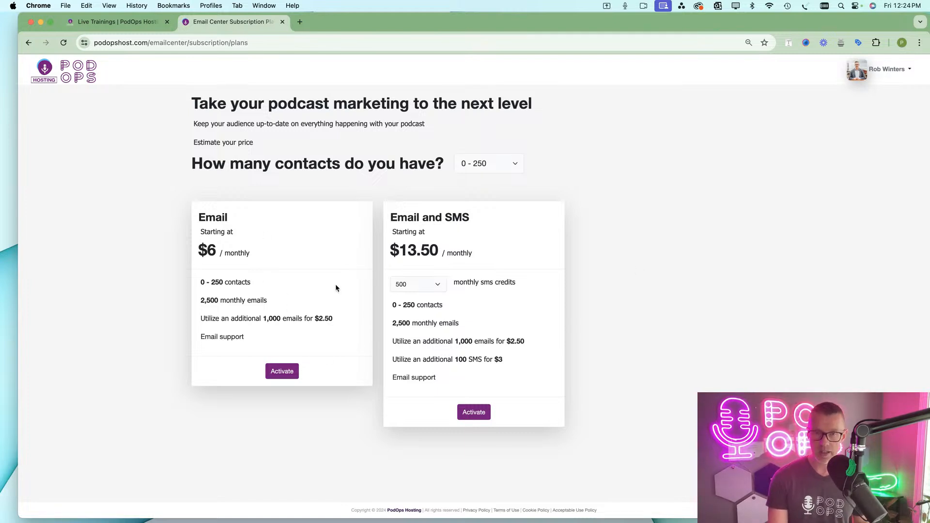
click(506, 165)
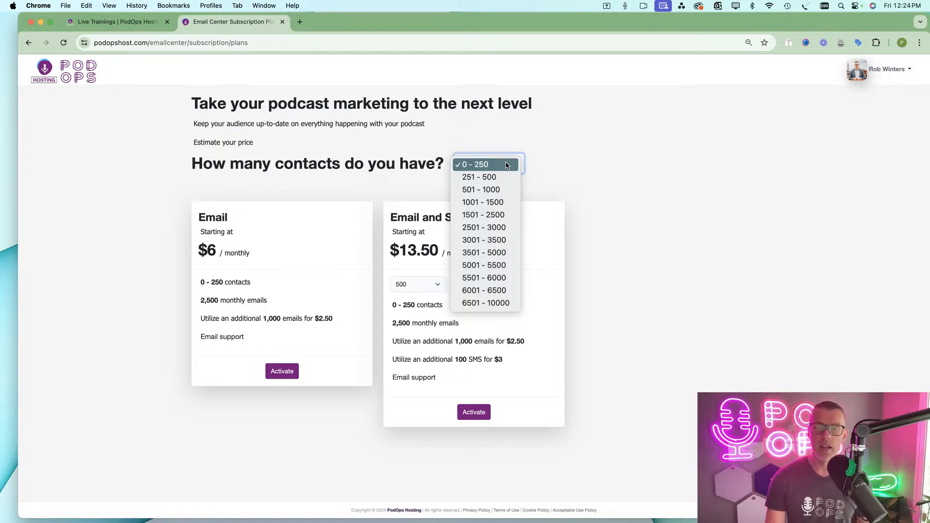
click(410, 179)
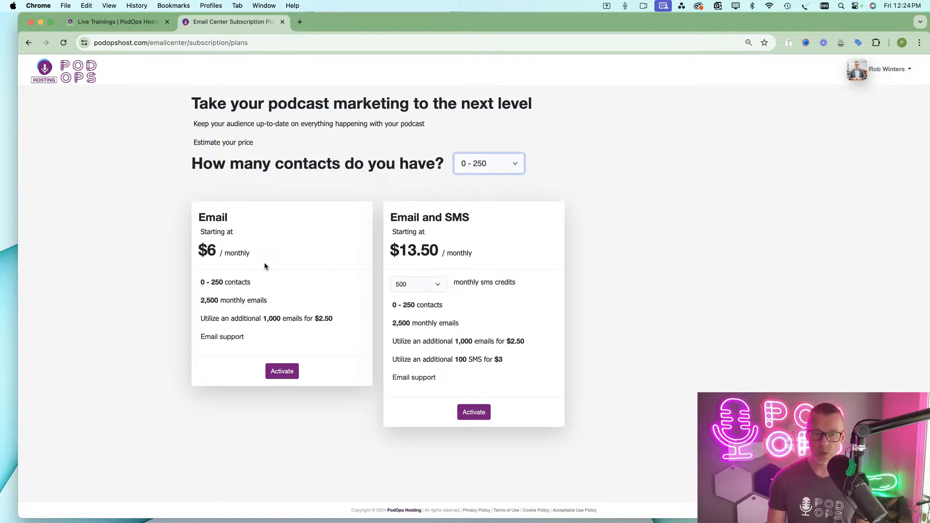
click(262, 301)
drag(263, 301, 192, 303)
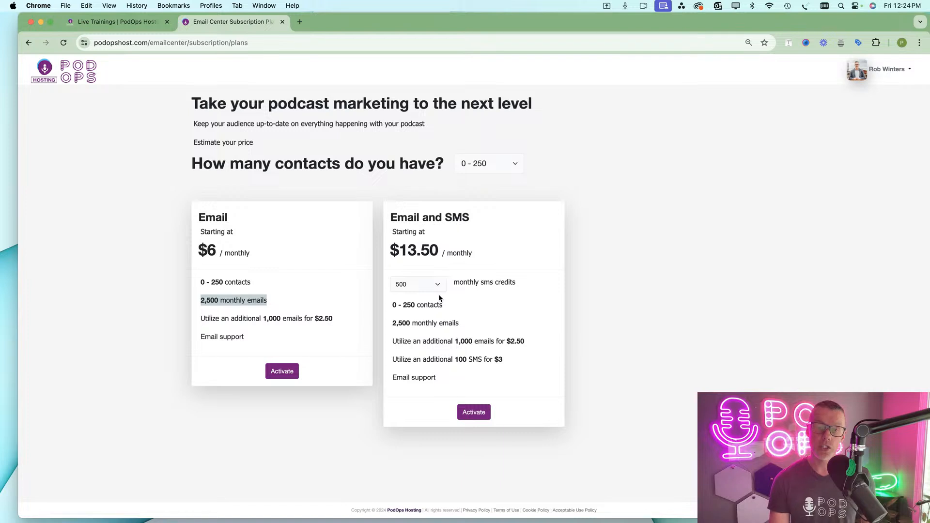
- View the monthly SMS credit options and contact allowance of the Email and SMS plan, and return to the active plan settings
click(429, 285)
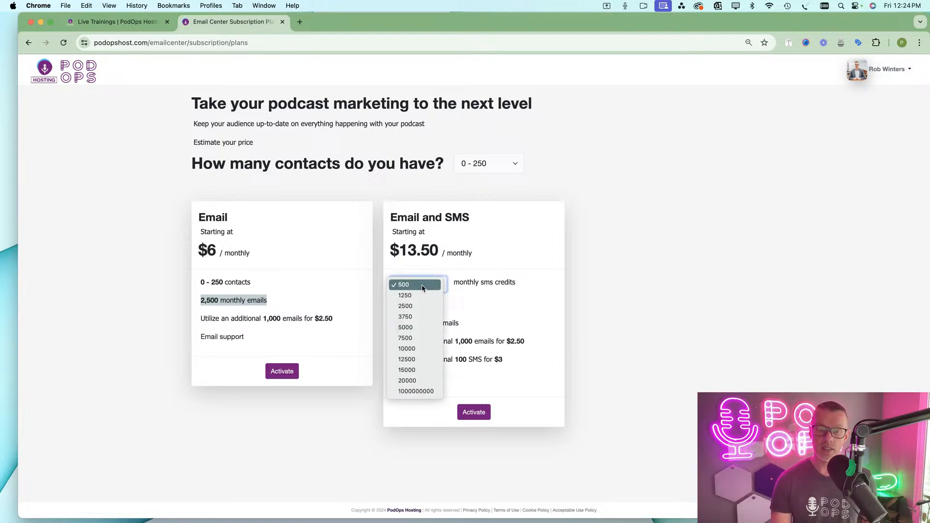
click(455, 280)
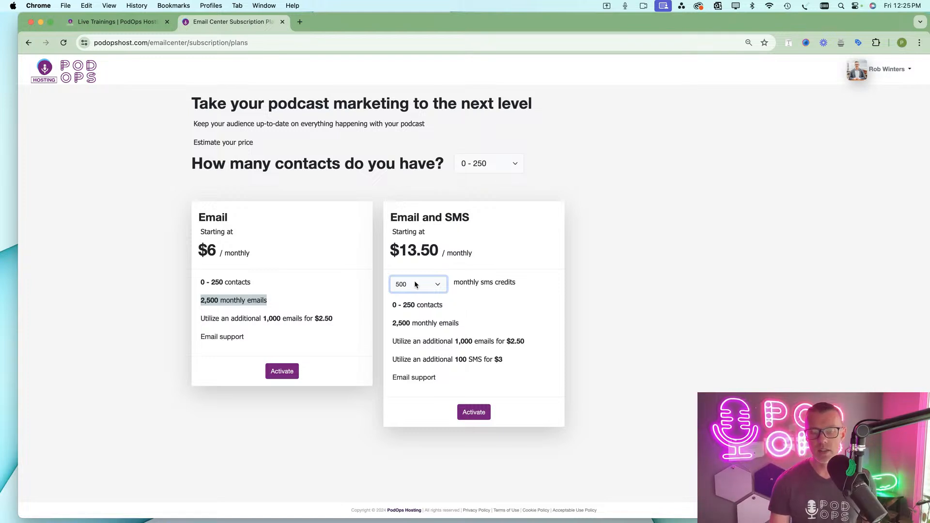
triple_click(448, 303)
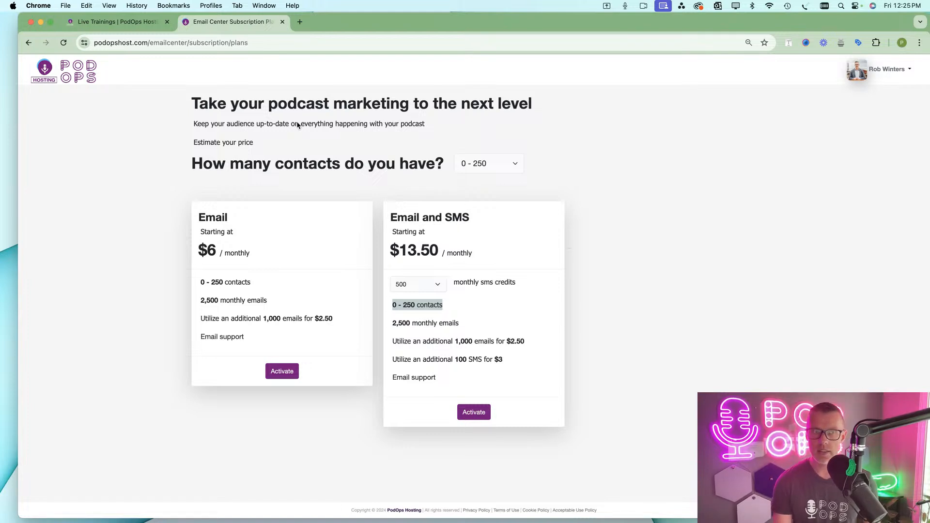
click(27, 44)
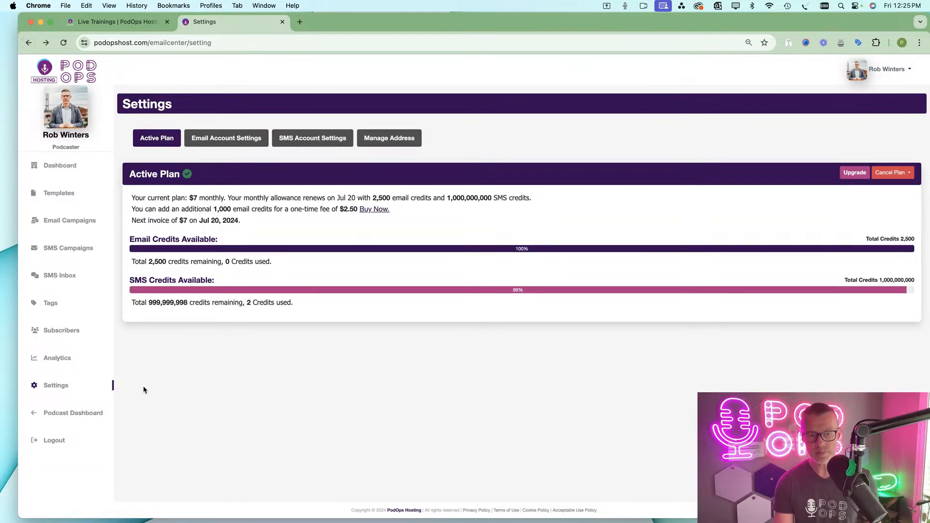